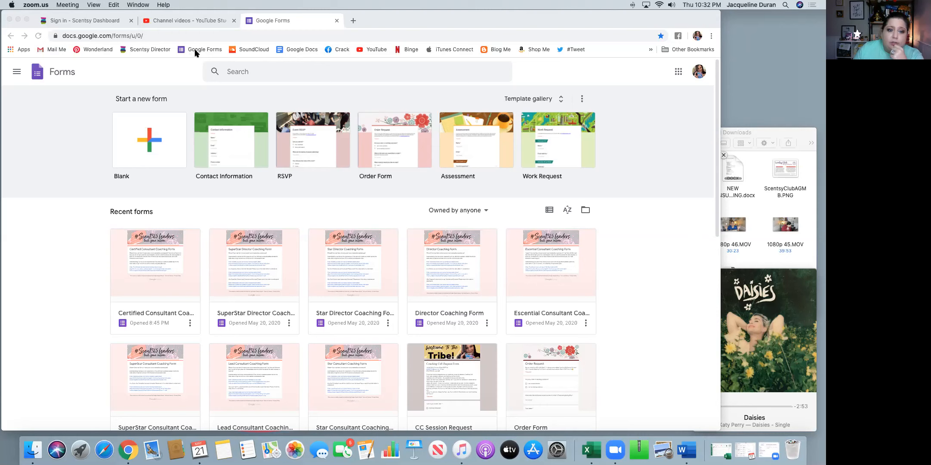
Go to Google Docs, open Google Drive from there, and look over the folders and files in My Drive.
left_click(297, 52)
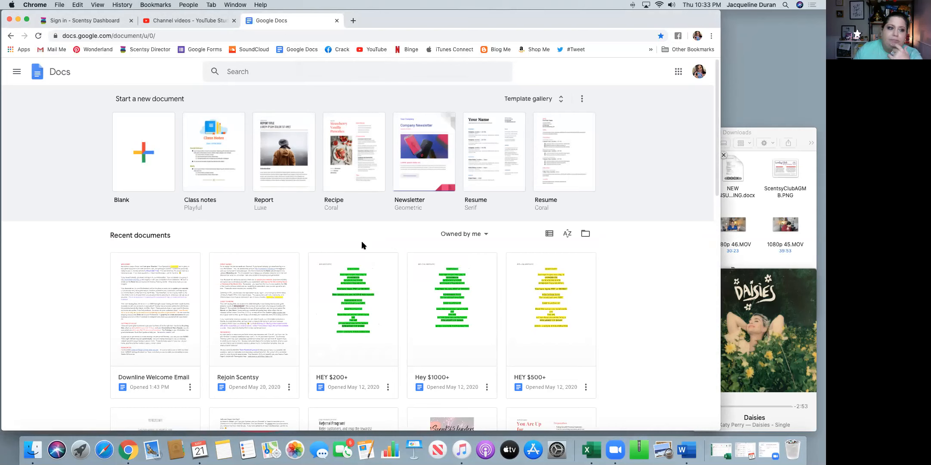
left_click(17, 73)
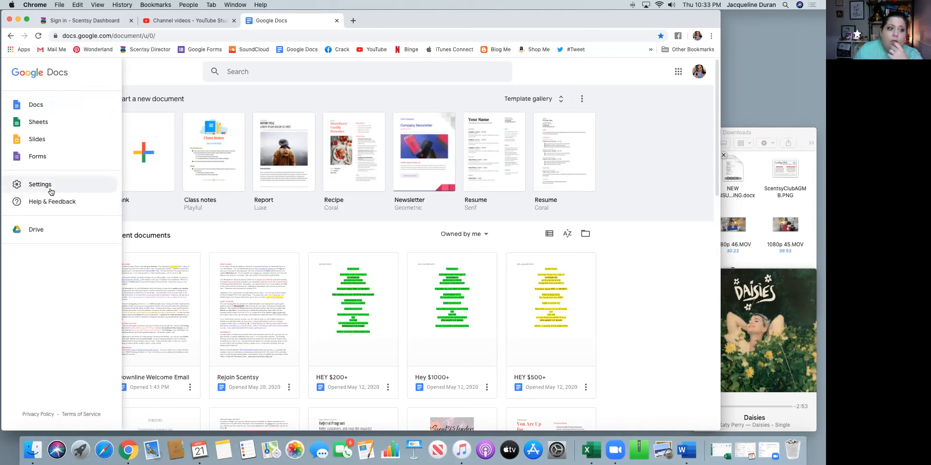
left_click(45, 232)
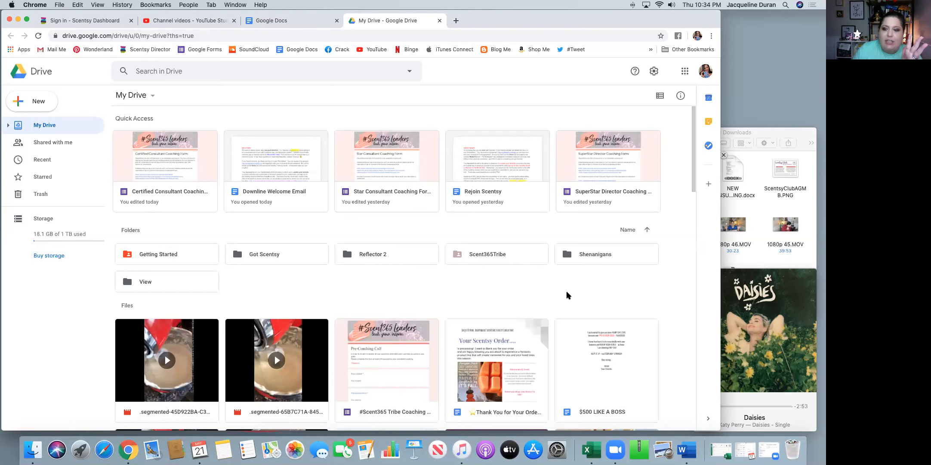
scroll(671, 295, "down", 5)
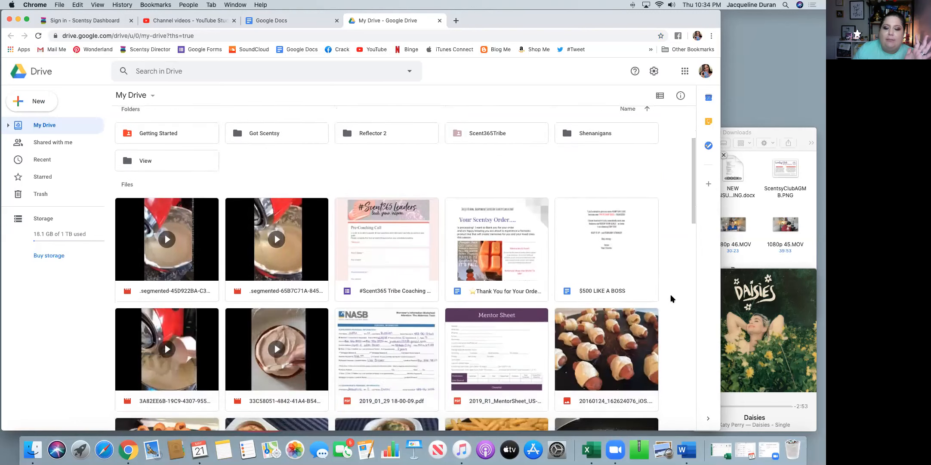
scroll(671, 295, "up", 5)
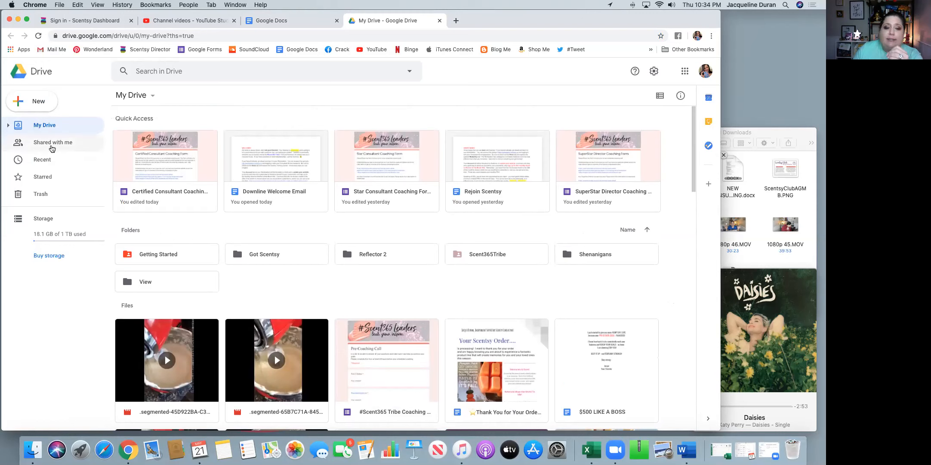
Check the items shared with this account, and open the Scent365Tribe folder in My Drive.
left_click(51, 149)
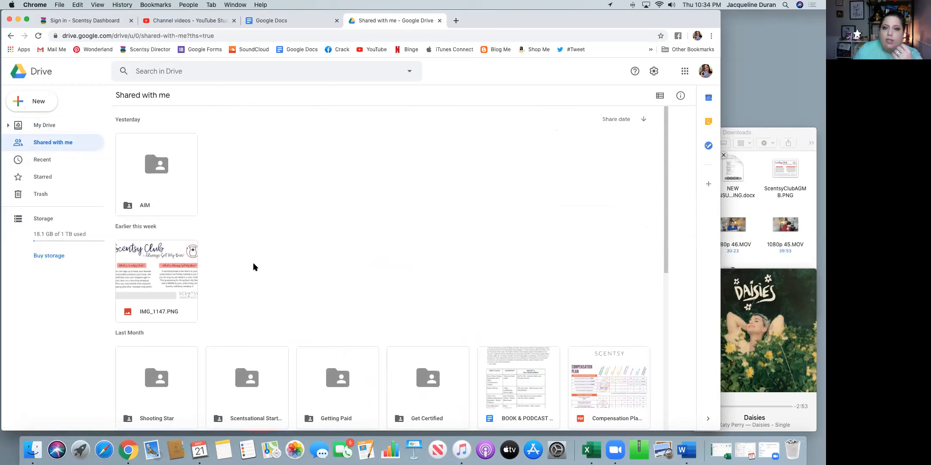
left_click(40, 129)
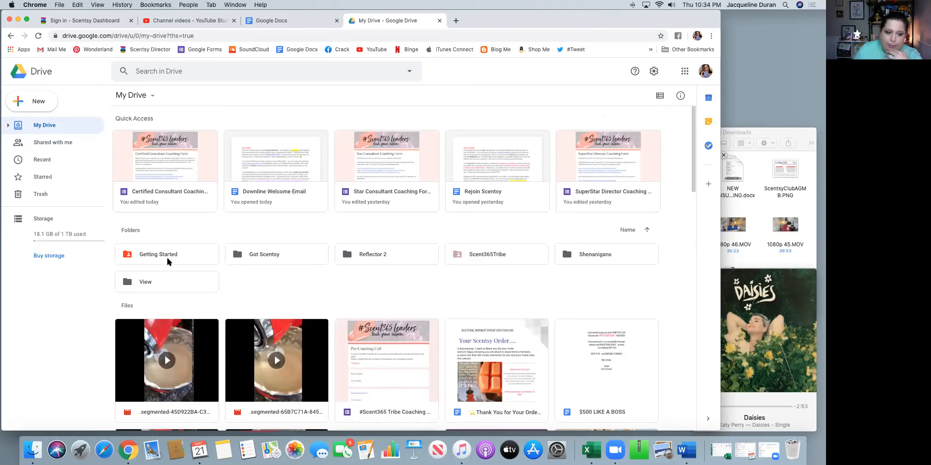
left_click(497, 254)
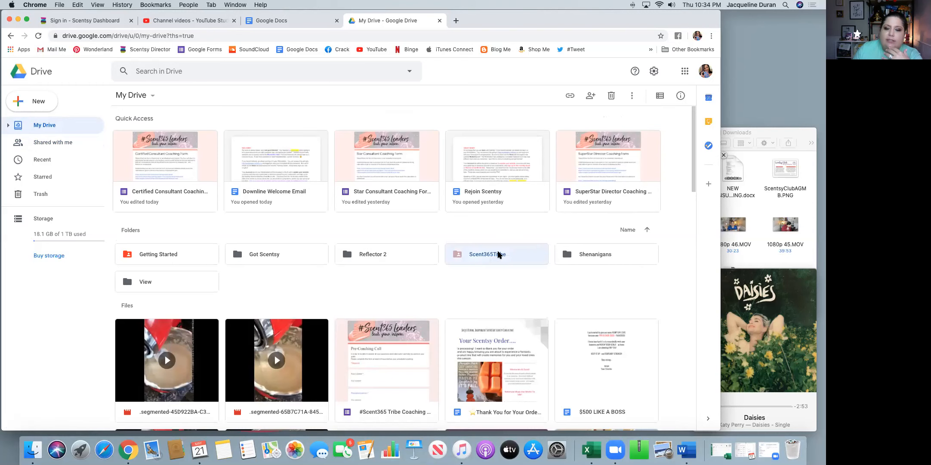
double_click(497, 255)
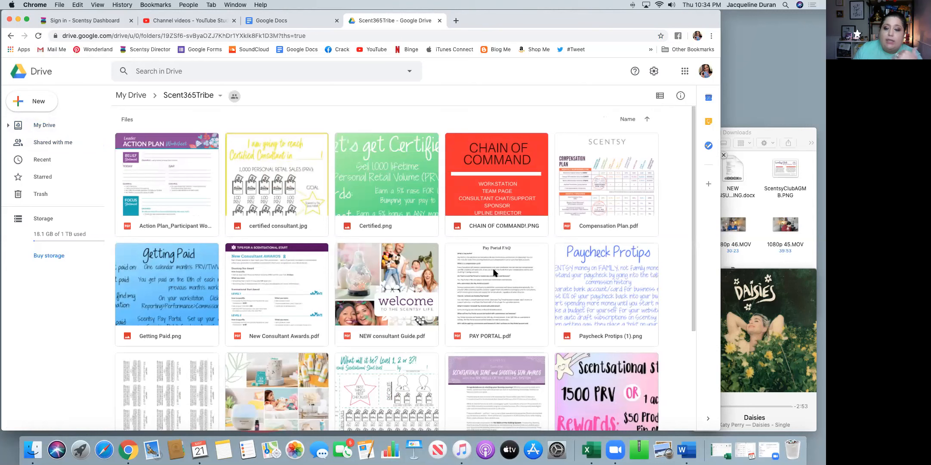
Look through all the training files, trackers and guides stored in the Scent365Tribe folder.
scroll(495, 272, "down", 2)
scroll(493, 272, "down", 5)
scroll(493, 271, "up", 6)
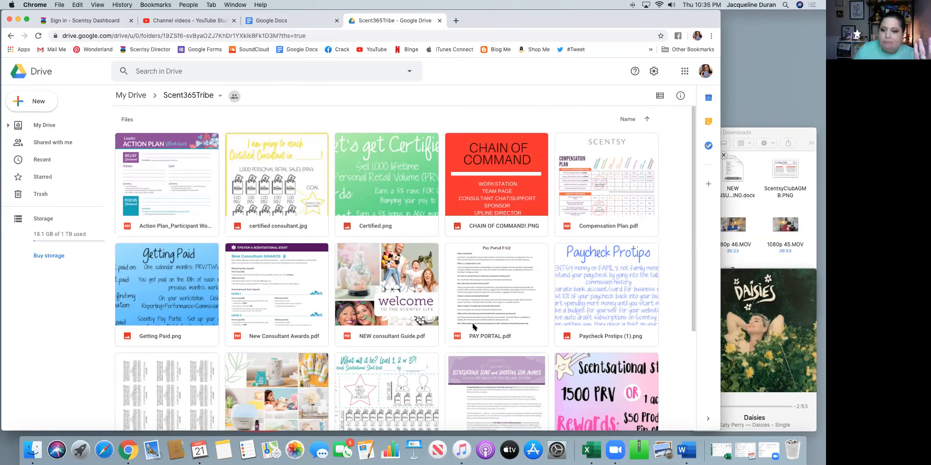
scroll(477, 301, "down", 5)
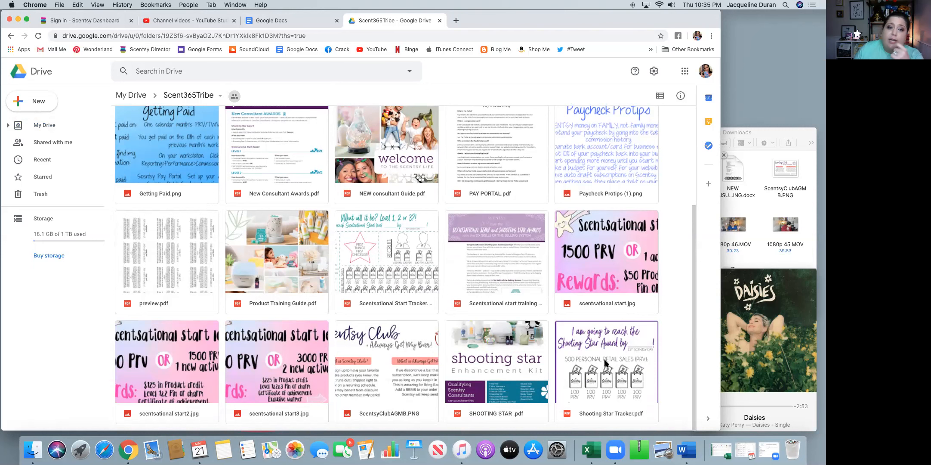
scroll(604, 363, "up", 5)
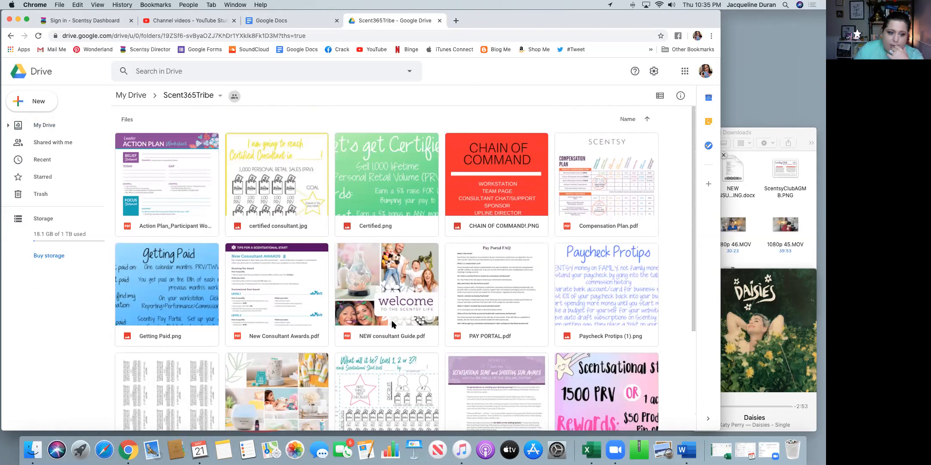
scroll(398, 327, "down", 5)
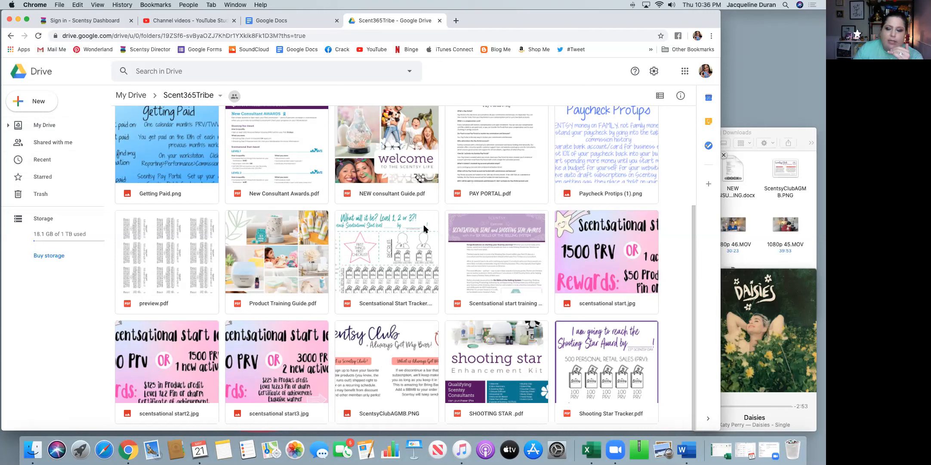
mouse_move(235, 101)
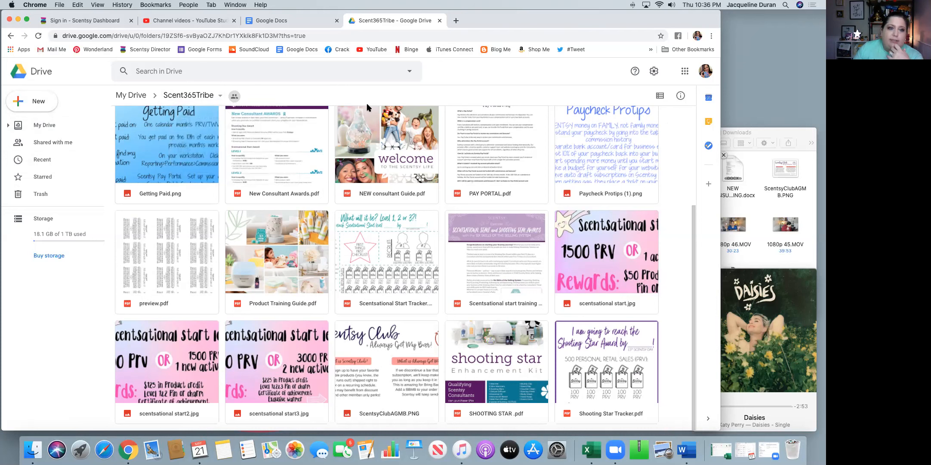
Return to the Google Docs home page and browse the full list of recent documents.
left_click(300, 21)
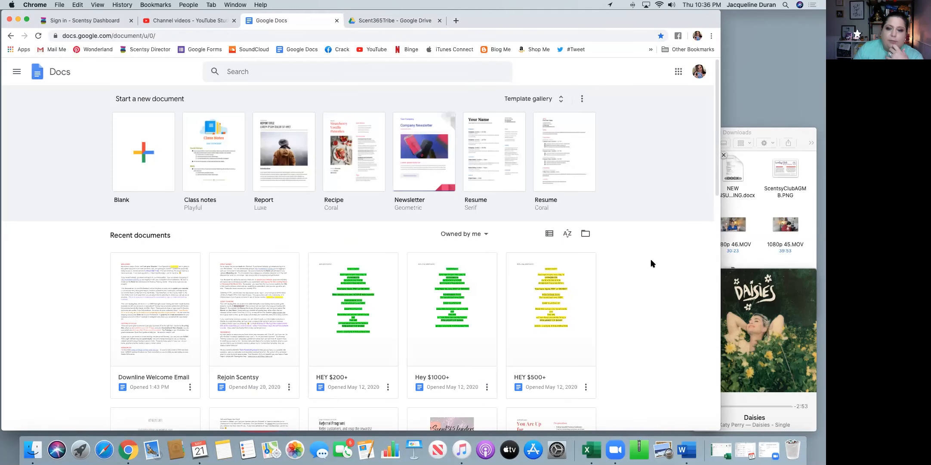
scroll(643, 273, "down", 10)
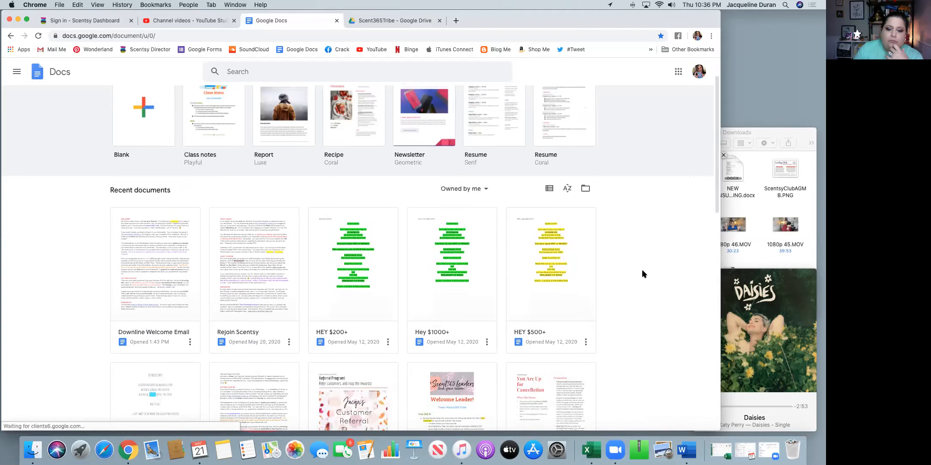
scroll(642, 271, "down", 8)
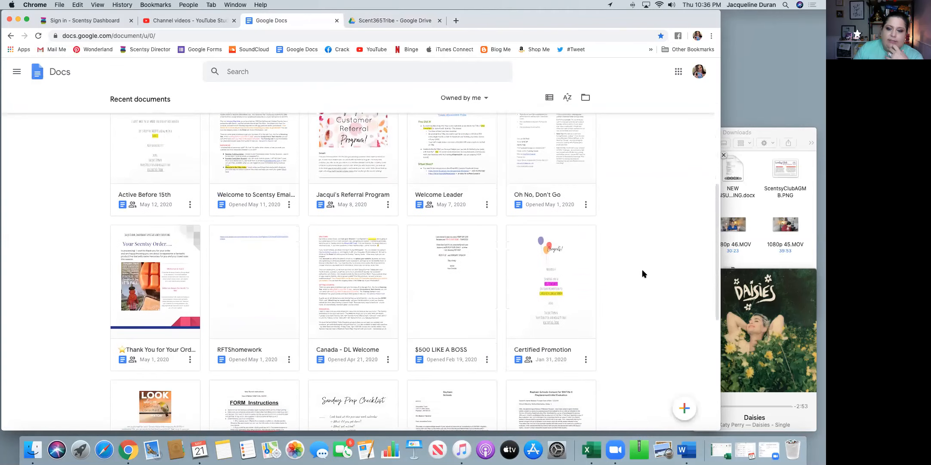
scroll(642, 271, "down", 5)
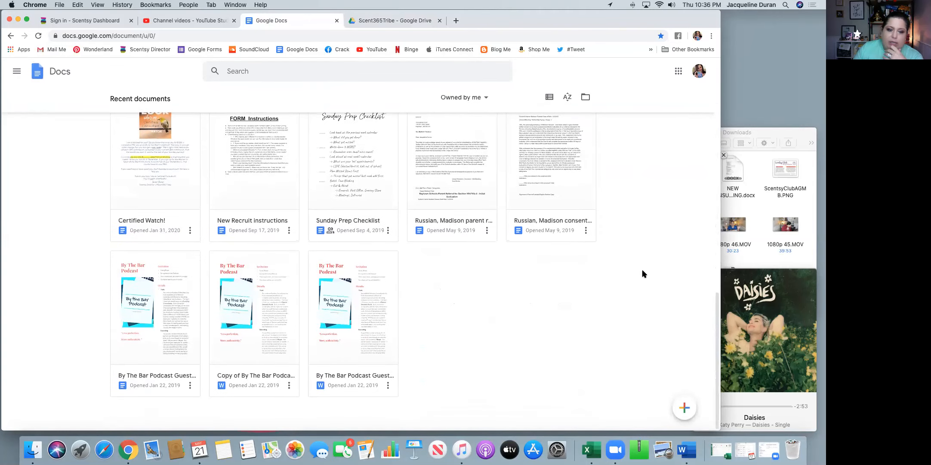
scroll(642, 271, "up", 5)
scroll(643, 273, "up", 7)
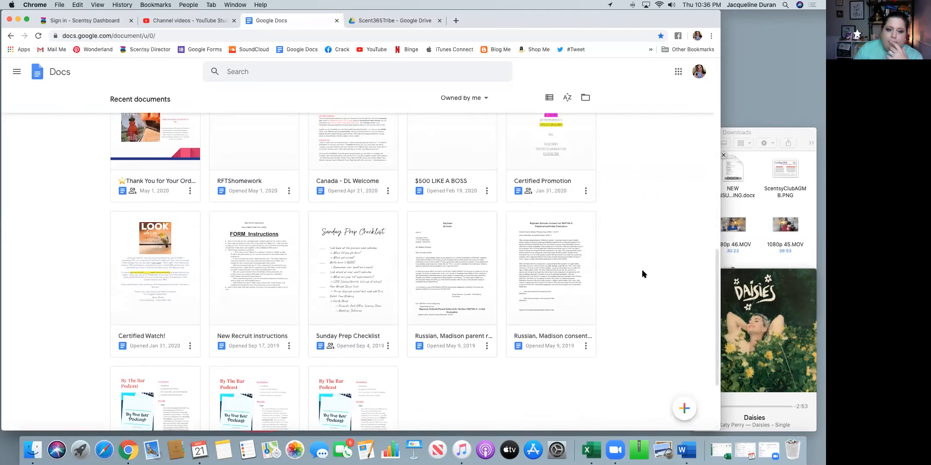
scroll(642, 271, "up", 12)
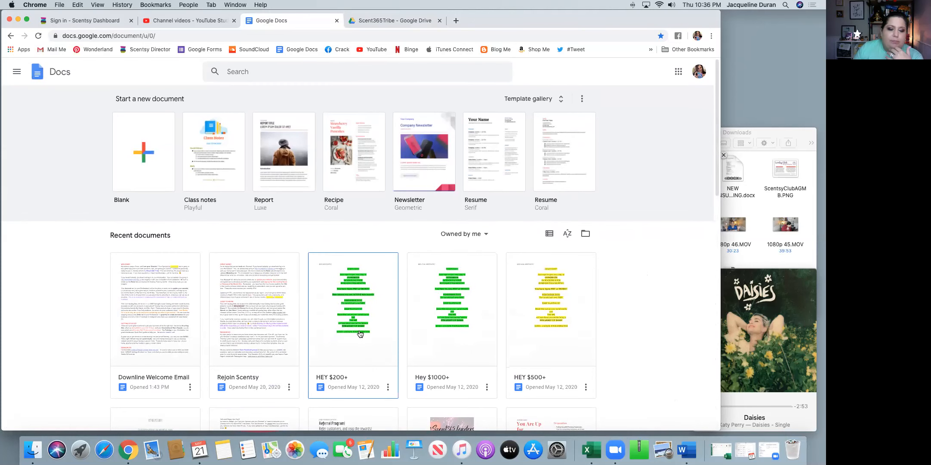
scroll(411, 336, "down", 5)
scroll(412, 339, "down", 1)
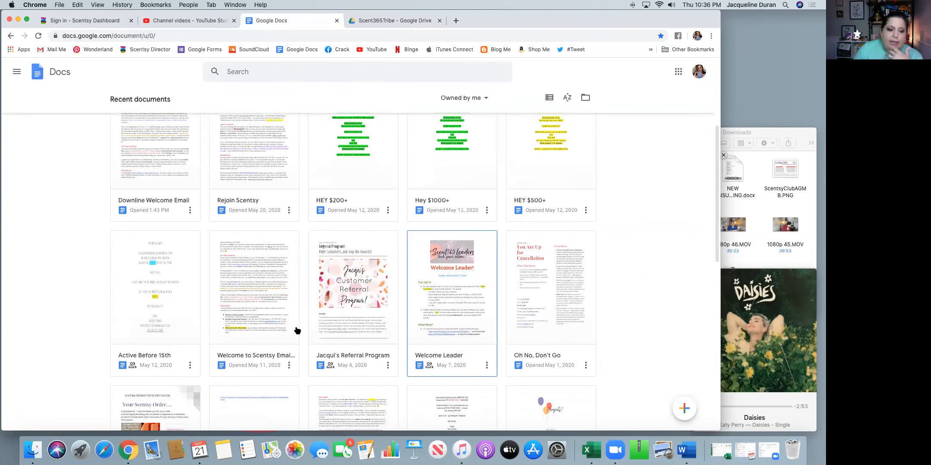
Open the Welcome to Scentsy Email document and review its sections from the greeting to the closing signature.
left_click(241, 300)
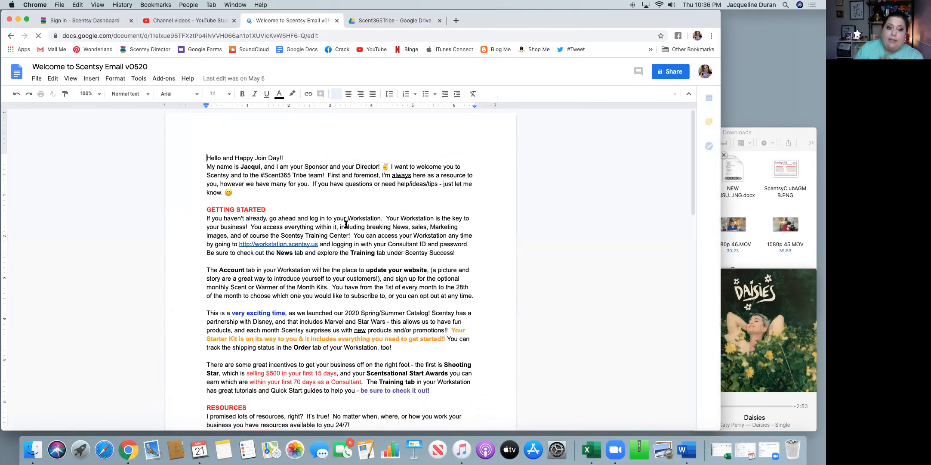
scroll(346, 224, "down", 1)
scroll(345, 224, "down", 4)
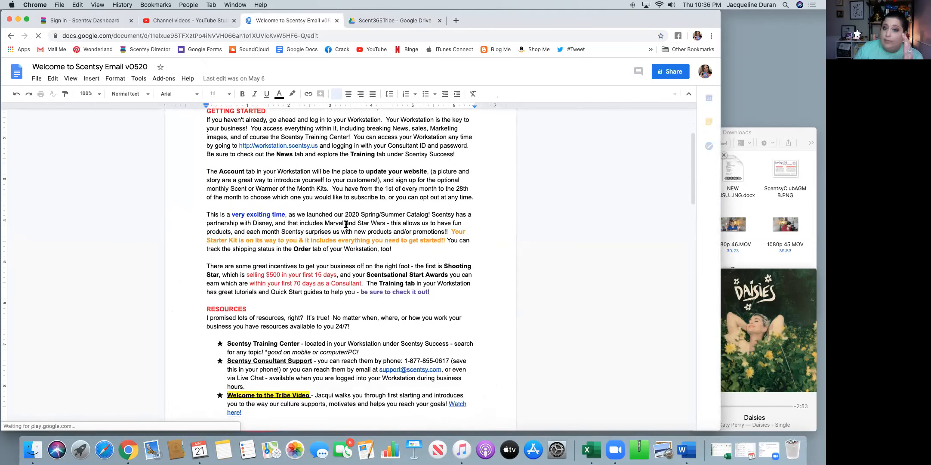
scroll(345, 224, "down", 5)
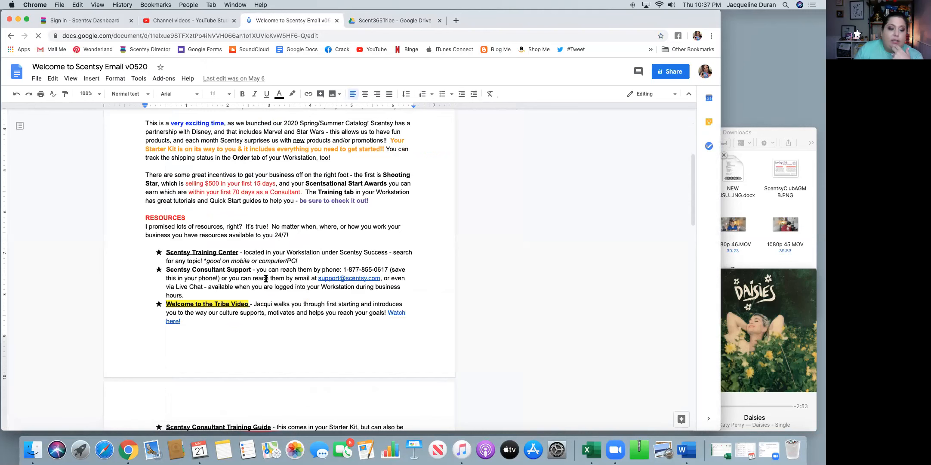
scroll(246, 303, "down", 10)
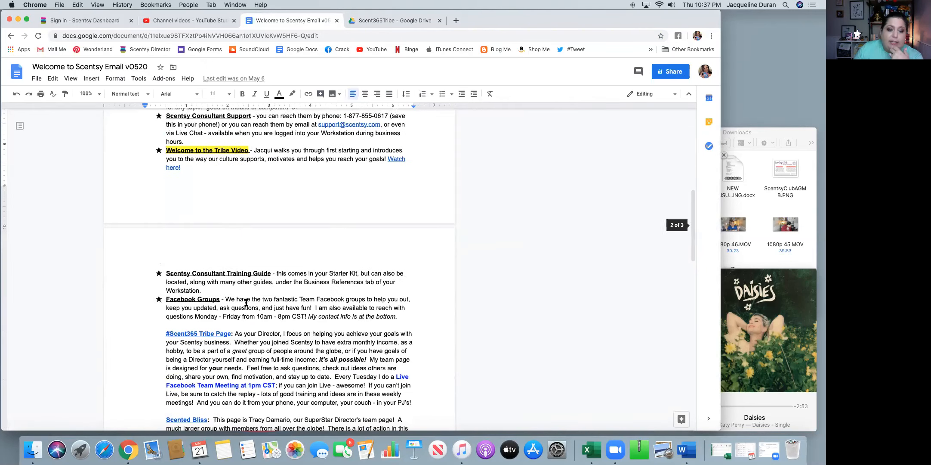
scroll(246, 303, "down", 6)
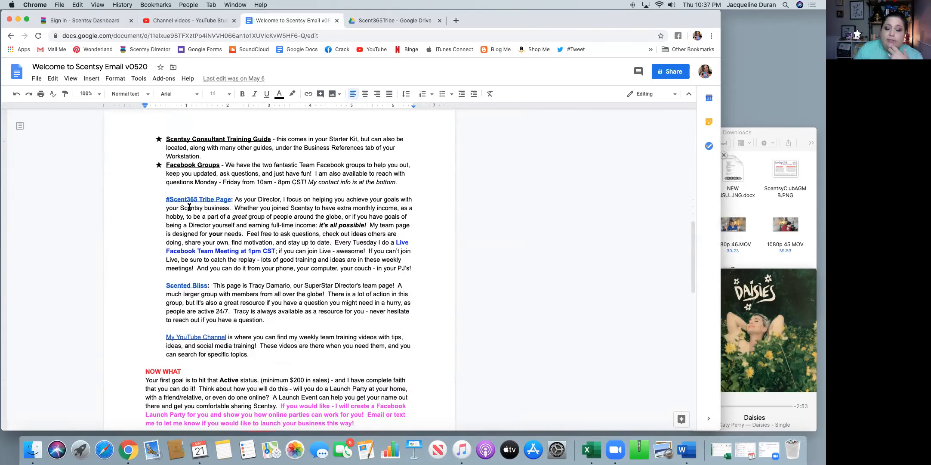
scroll(246, 329, "down", 3)
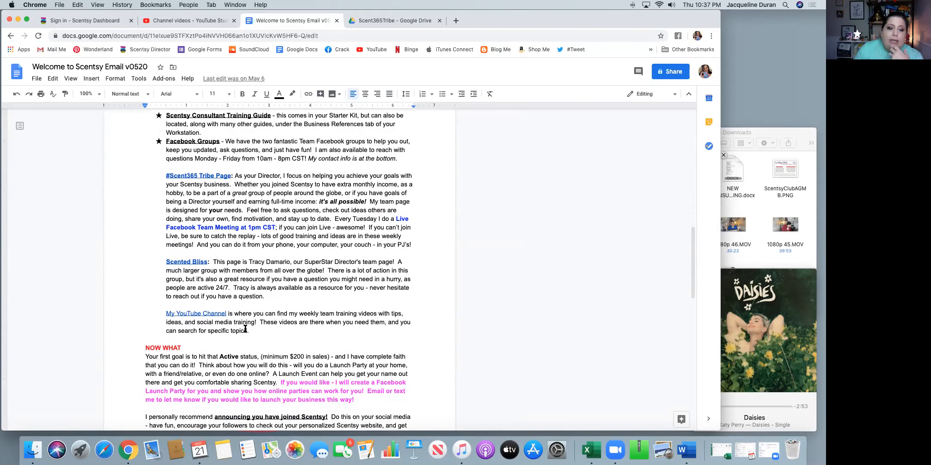
scroll(246, 328, "down", 4)
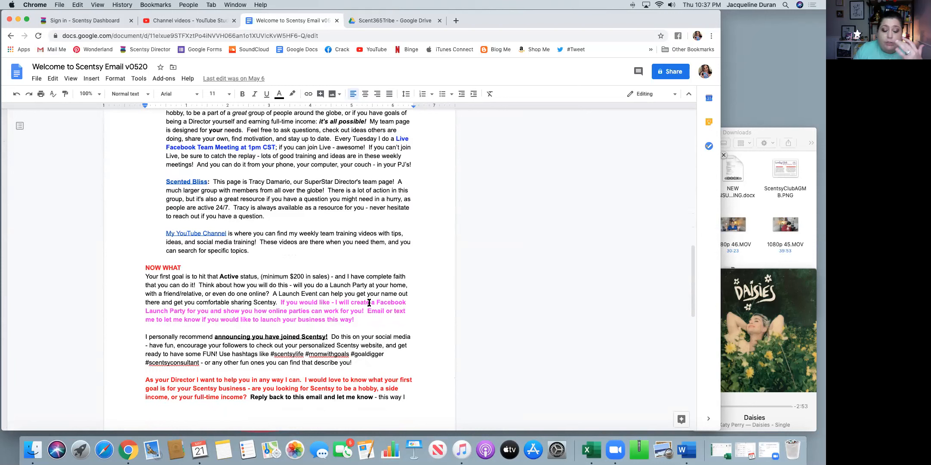
scroll(370, 303, "down", 5)
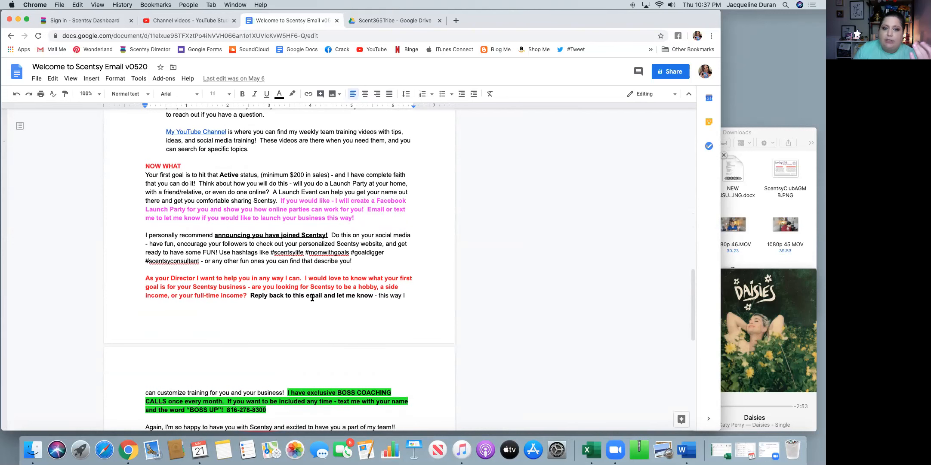
scroll(312, 297, "down", 6)
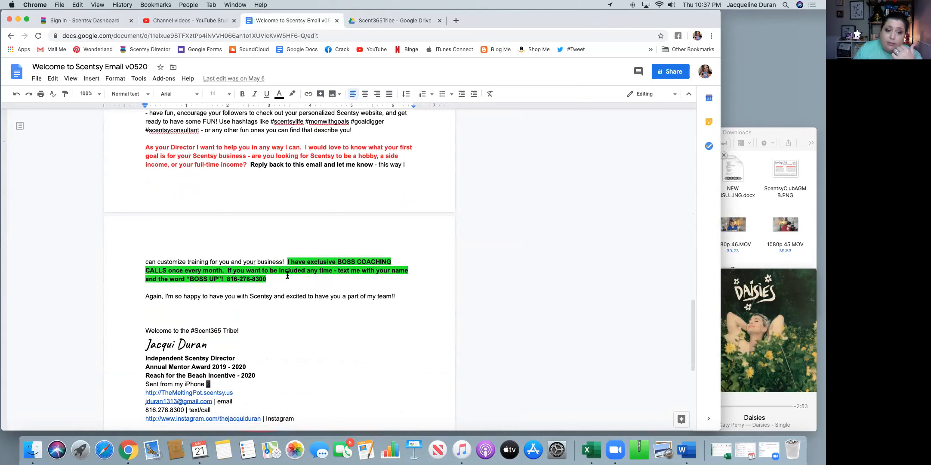
scroll(287, 275, "up", 15)
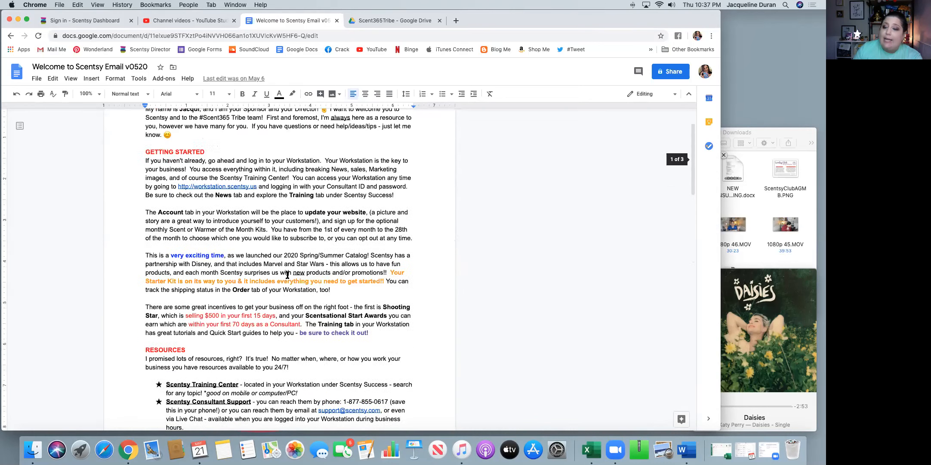
scroll(287, 274, "up", 3)
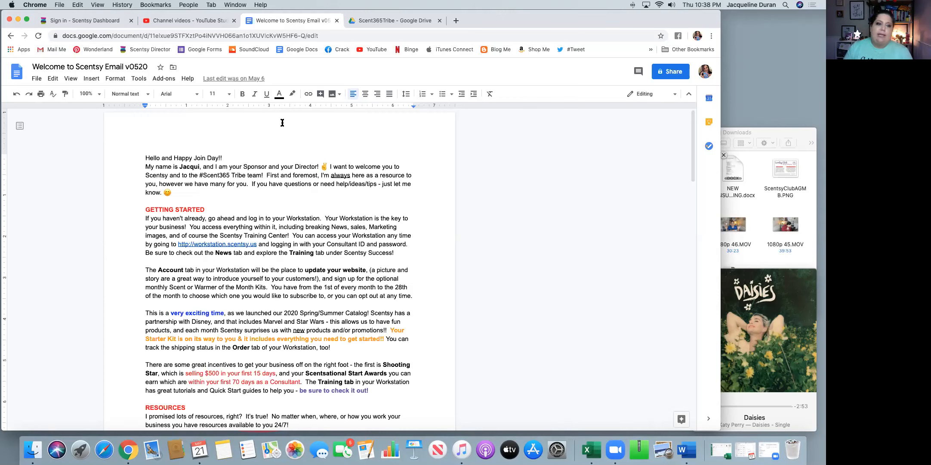
Leave the welcome email and go back to the recent documents on the Google Docs home page.
left_click(10, 36)
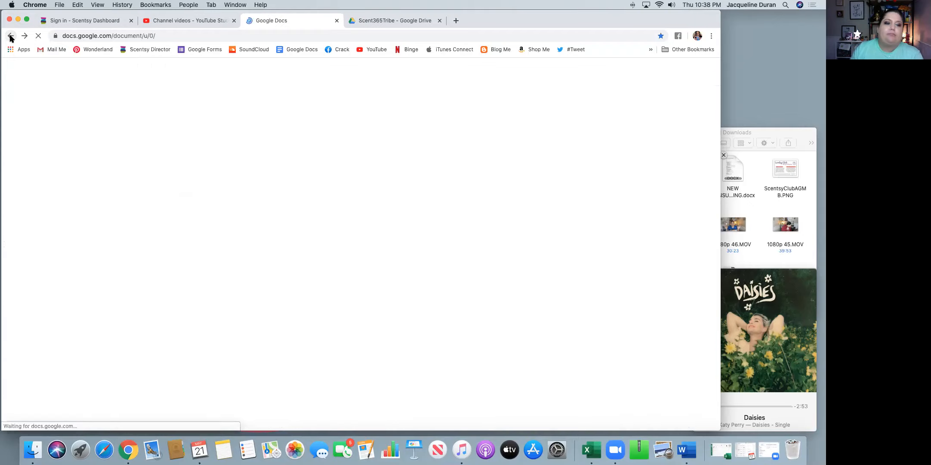
scroll(585, 220, "down", 5)
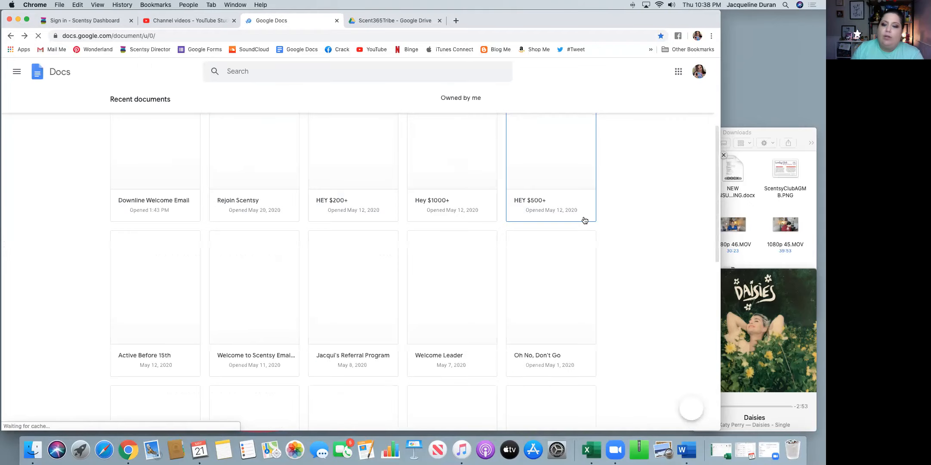
scroll(631, 226, "up", 4)
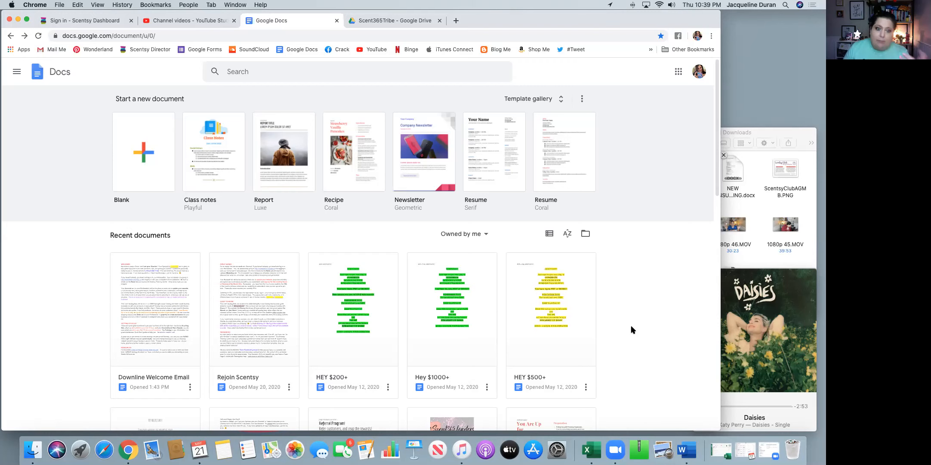
Open the full template gallery and look through its categories from resumes and letters to education.
left_click(561, 100)
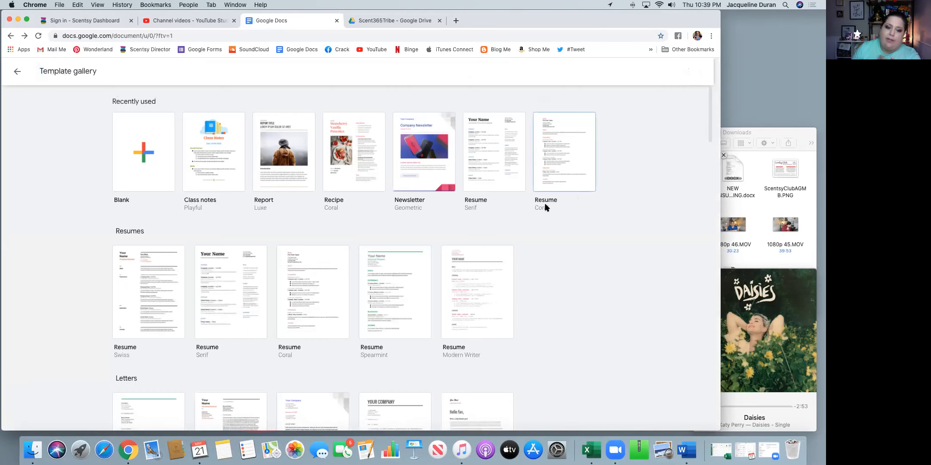
scroll(613, 371, "down", 5)
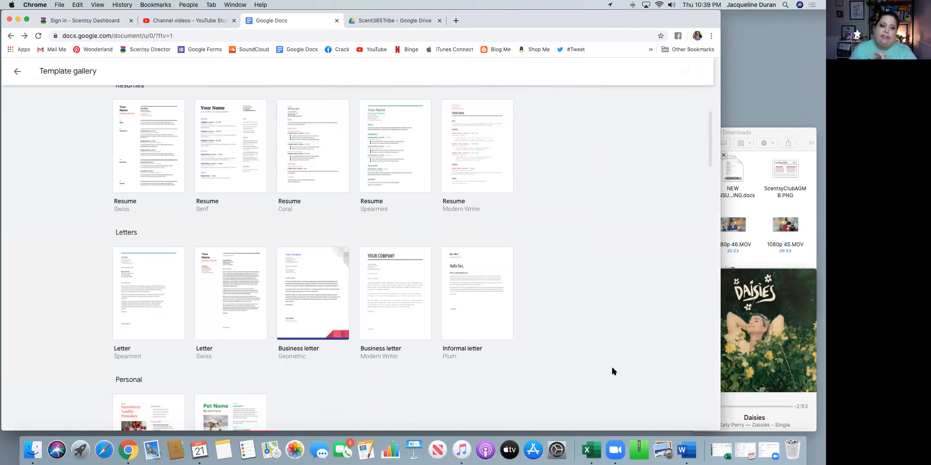
scroll(613, 371, "down", 4)
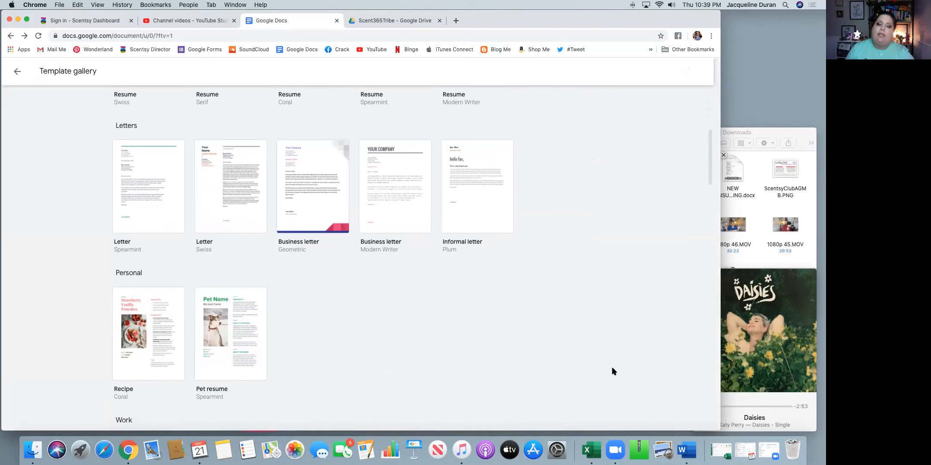
scroll(613, 371, "down", 9)
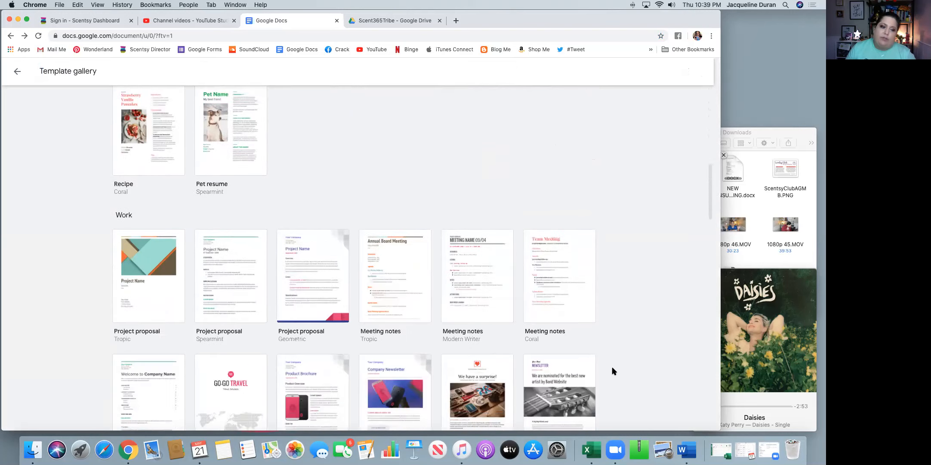
scroll(613, 370, "down", 5)
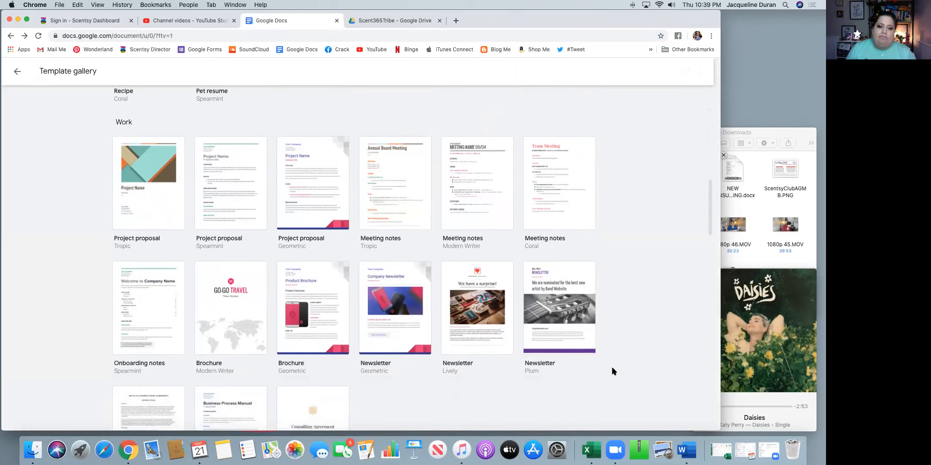
scroll(613, 371, "down", 1)
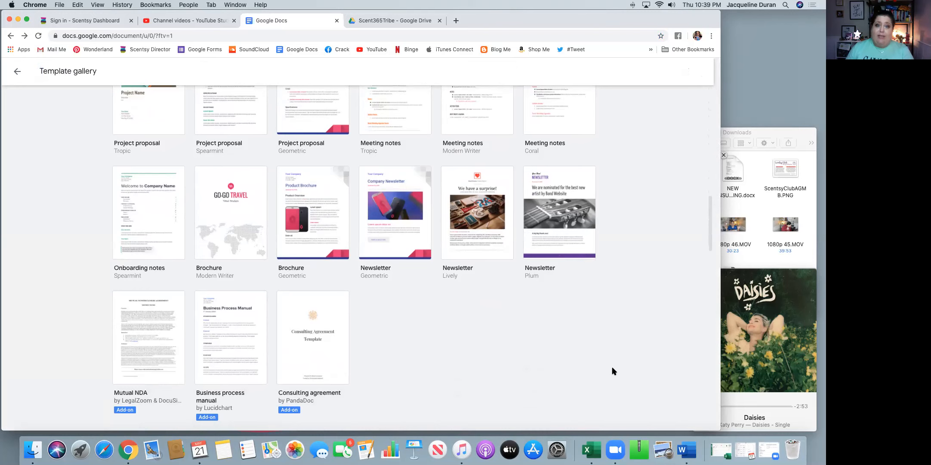
scroll(613, 370, "down", 5)
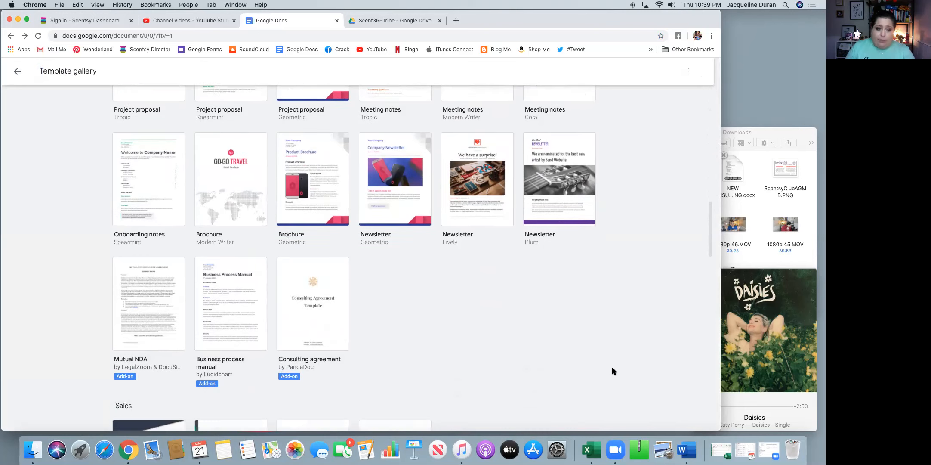
scroll(613, 370, "down", 5)
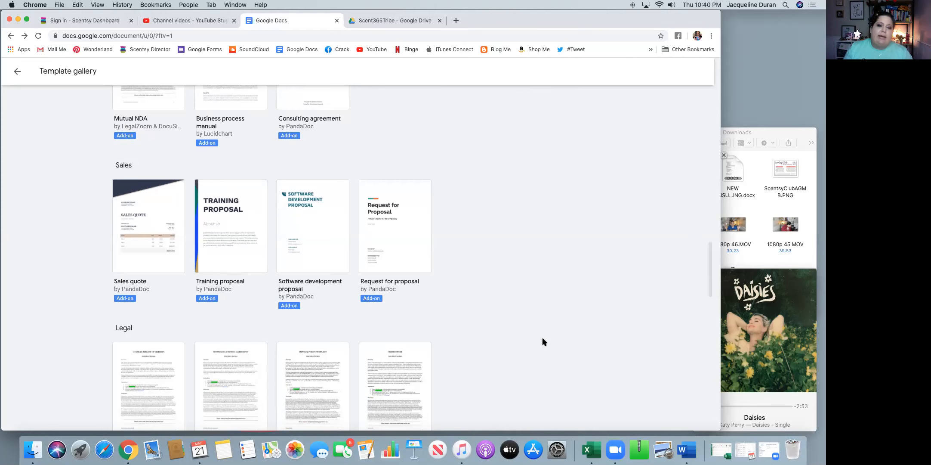
scroll(542, 342, "down", 10)
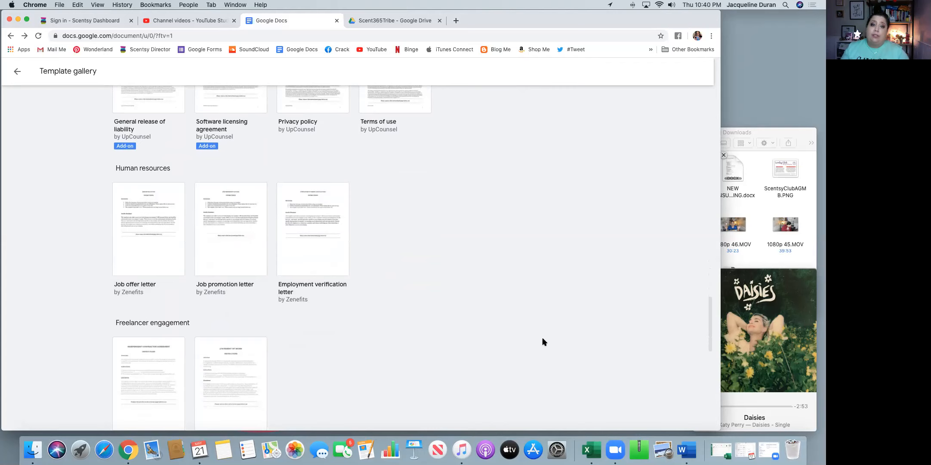
scroll(542, 341, "down", 8)
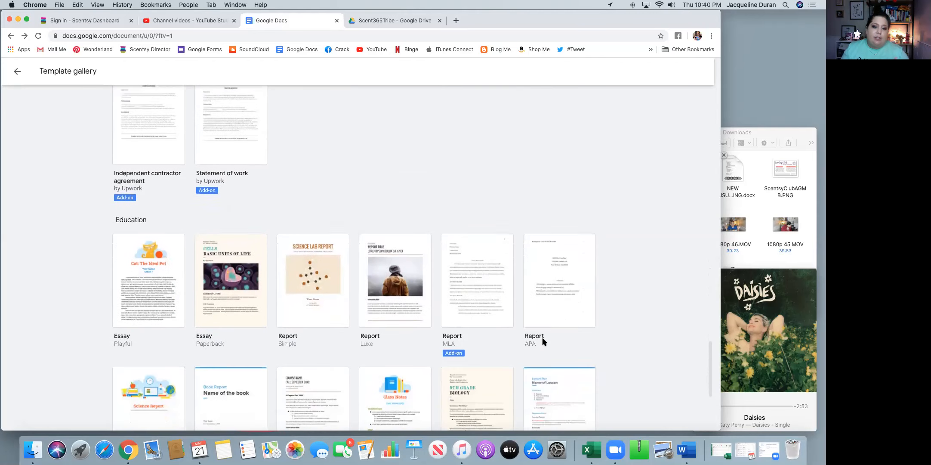
scroll(542, 342, "down", 6)
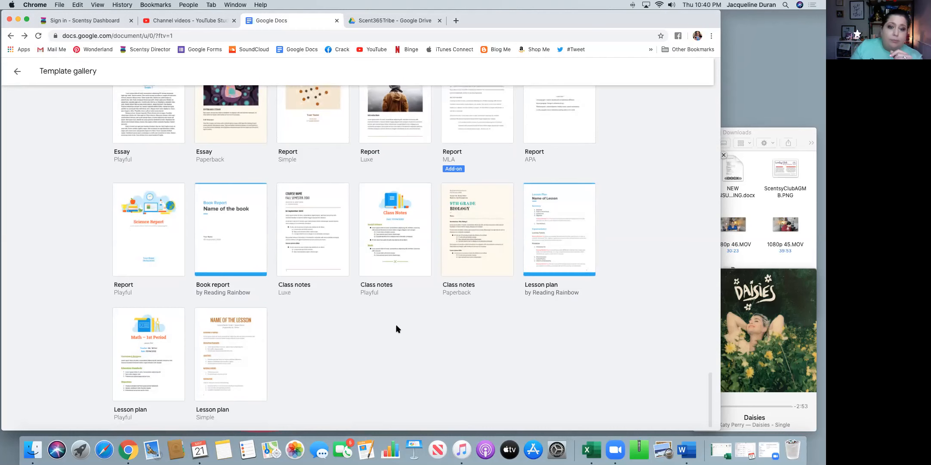
Create a new blank document from the template gallery and begin its first line with "Welcome to S".
scroll(396, 328, "up", 5)
scroll(397, 329, "up", 5)
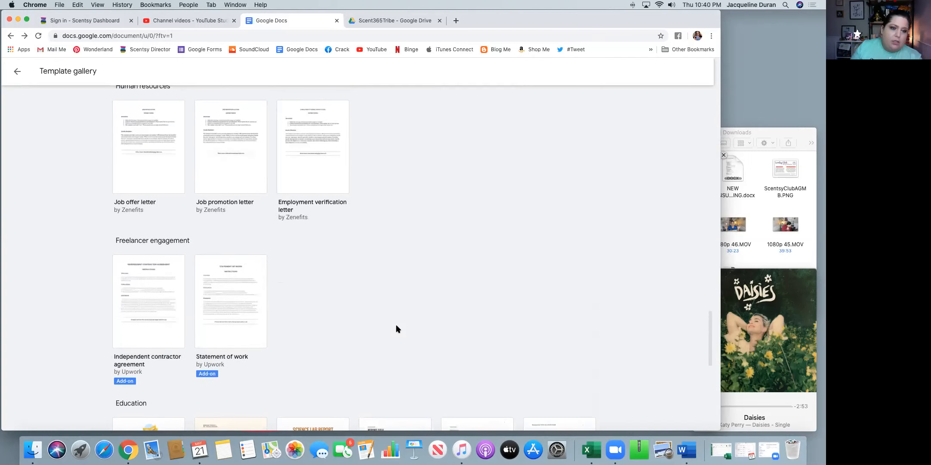
scroll(396, 328, "up", 15)
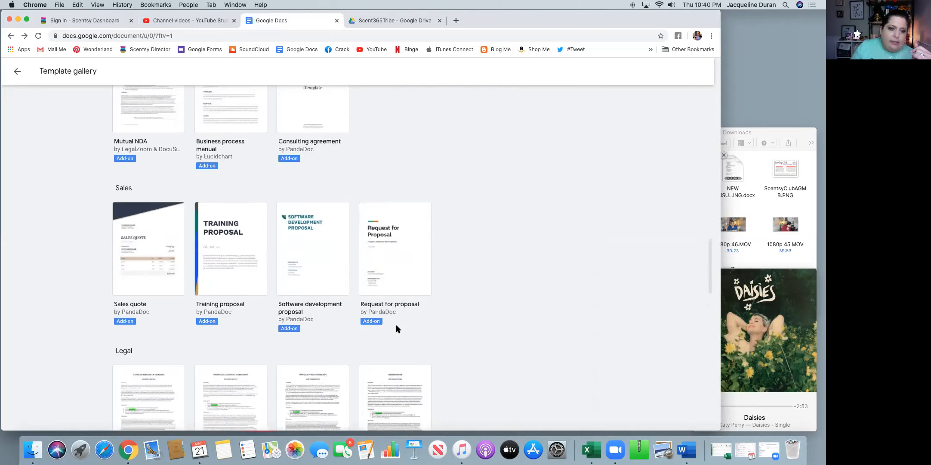
scroll(396, 329, "up", 15)
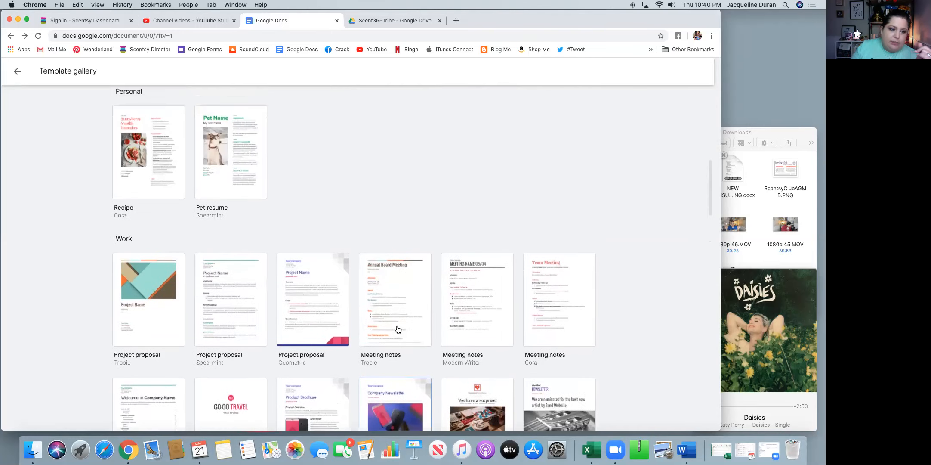
scroll(398, 330, "up", 10)
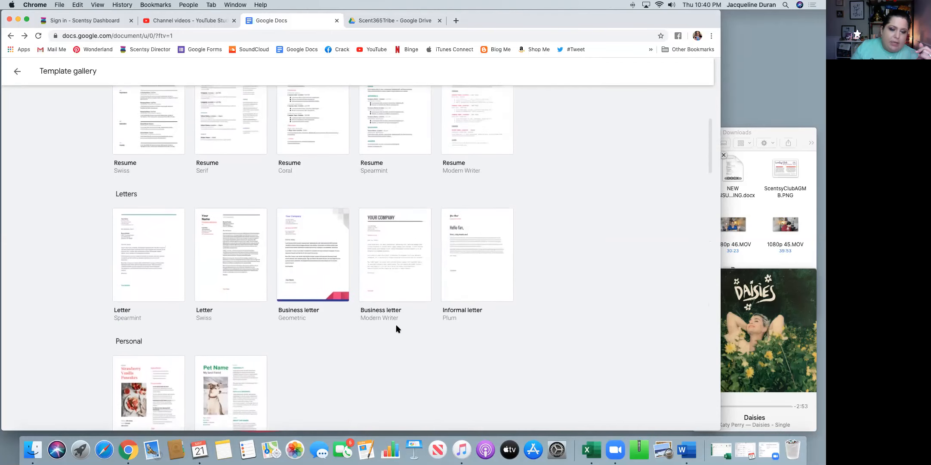
scroll(396, 328, "up", 8)
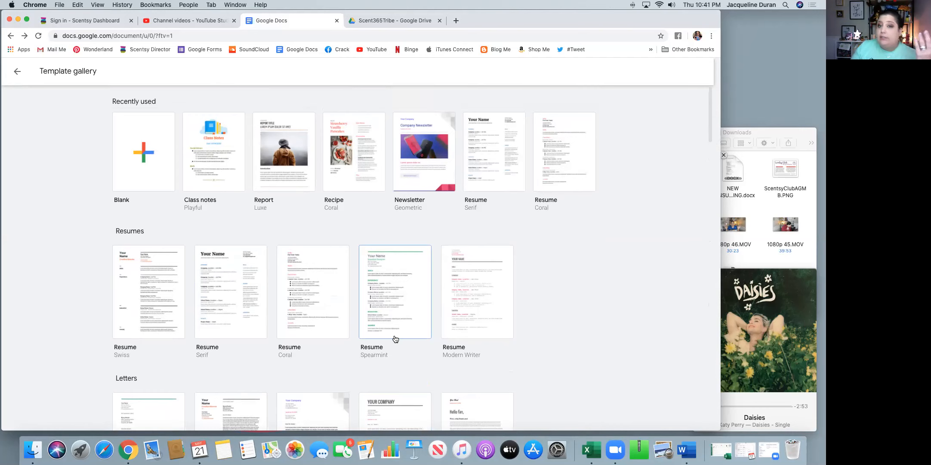
left_click(145, 154)
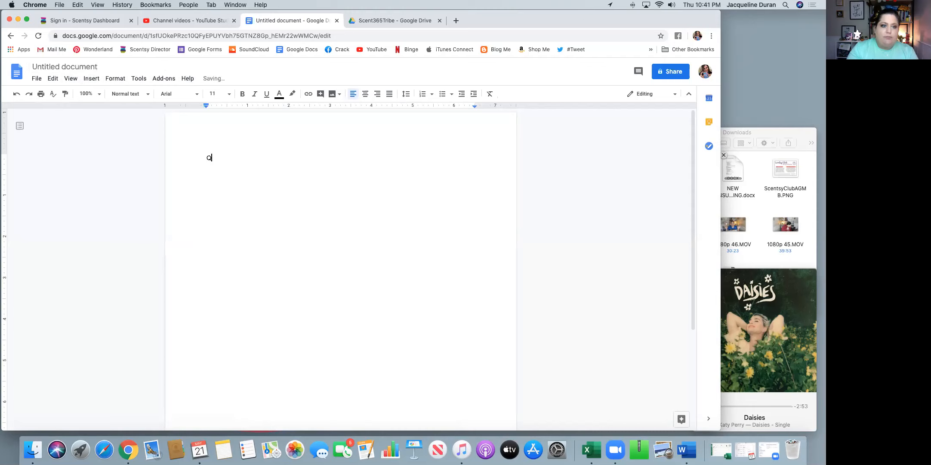
type("Welcome to S")
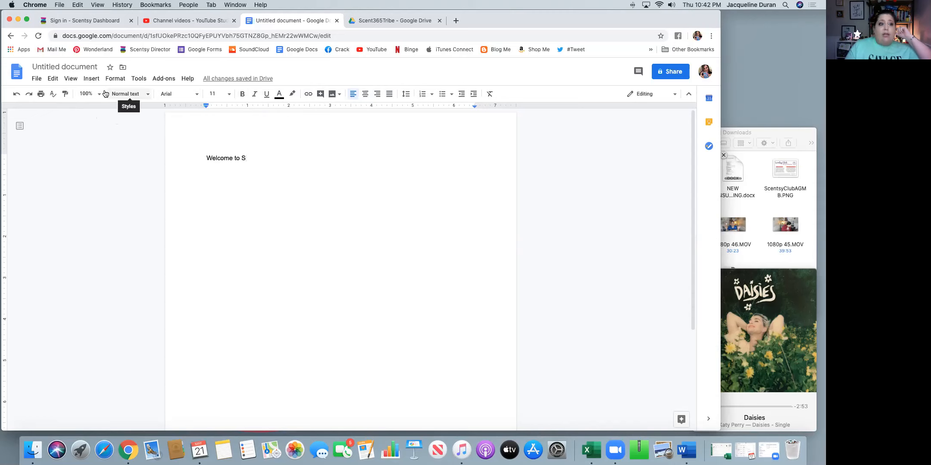
Look over the kinds of content that can be inserted into the document, including the image sources.
left_click(93, 81)
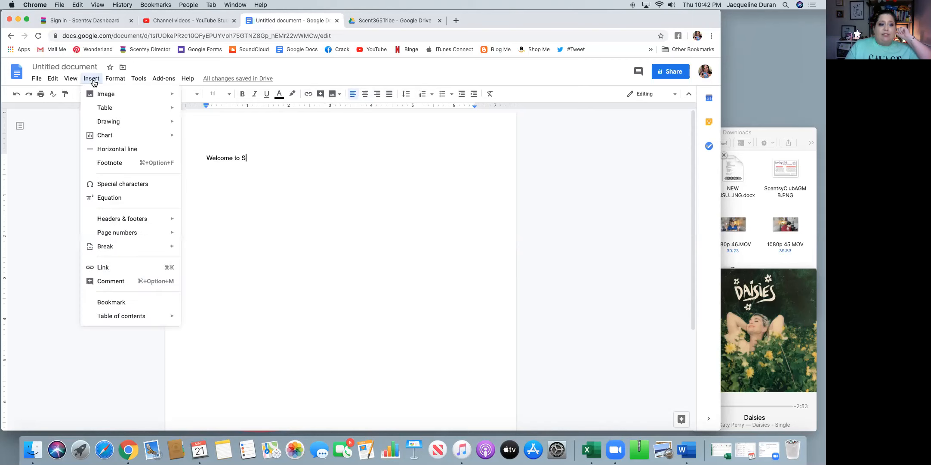
mouse_move(119, 99)
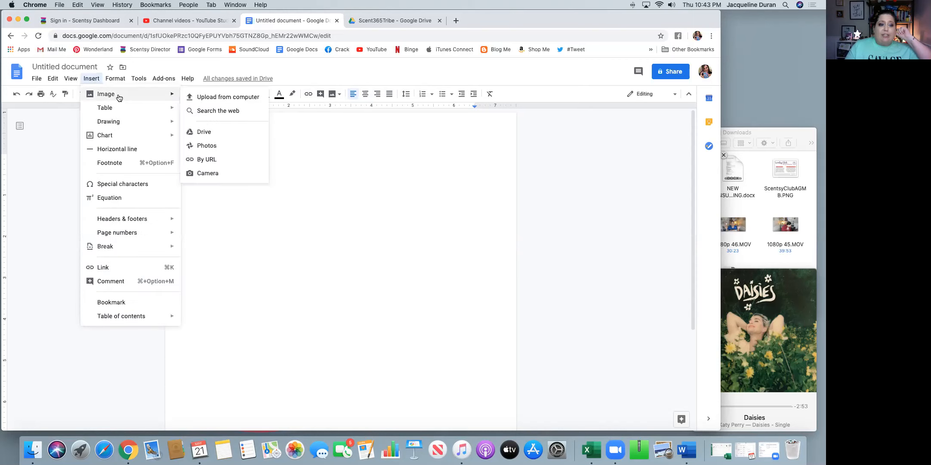
mouse_move(138, 125)
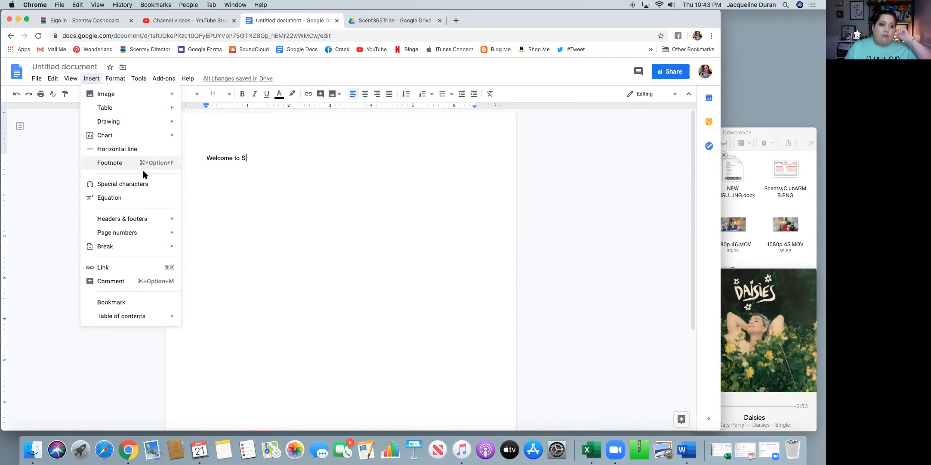
left_click(305, 175)
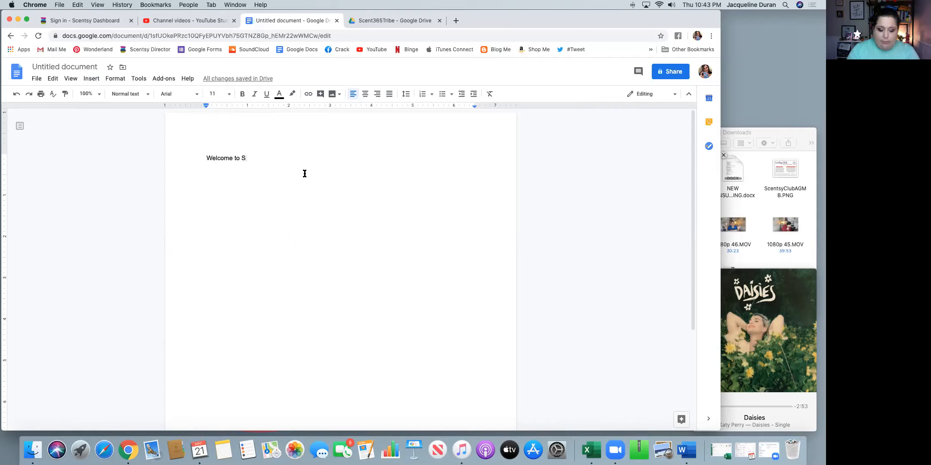
Complete the greeting as "Welcome to Scentsy!" and start the next line with "I am so excited to have you join my team and".
type("ce")
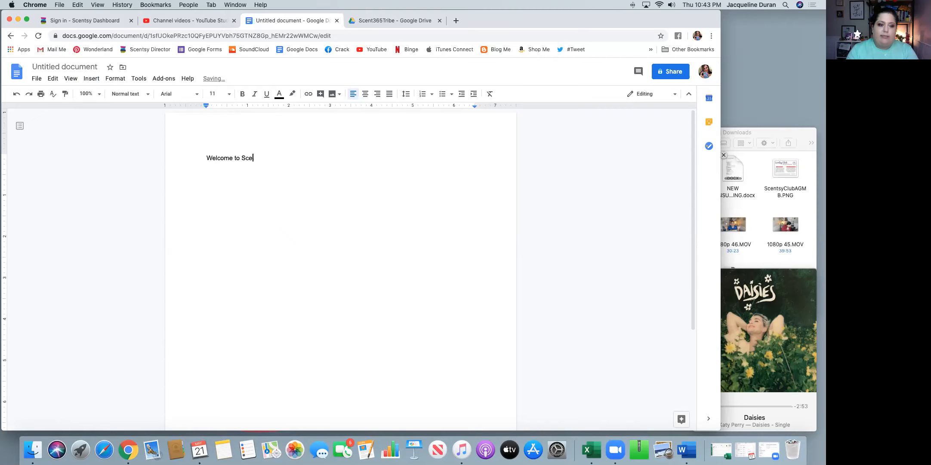
type("ntsy!")
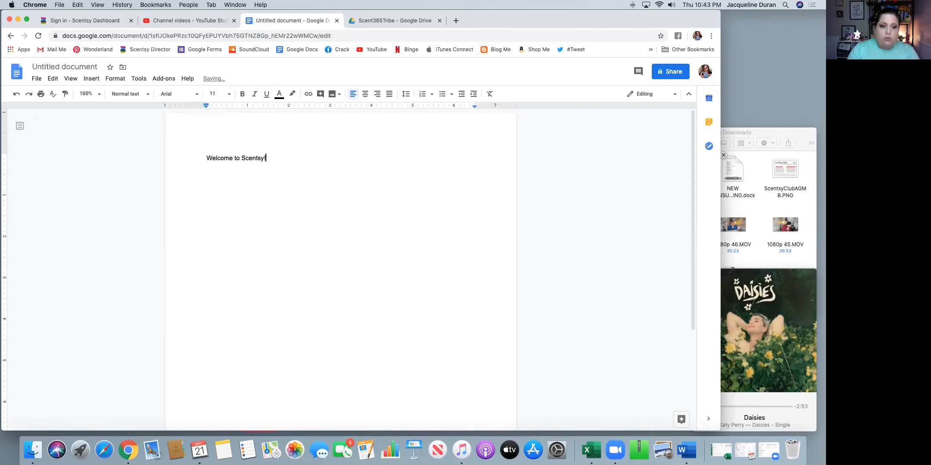
key("Return")
type("I am so ")
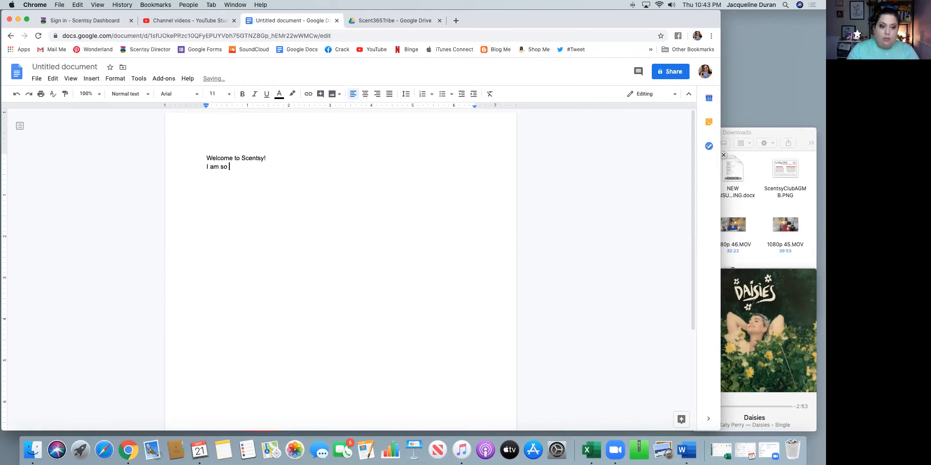
type("excited to ha")
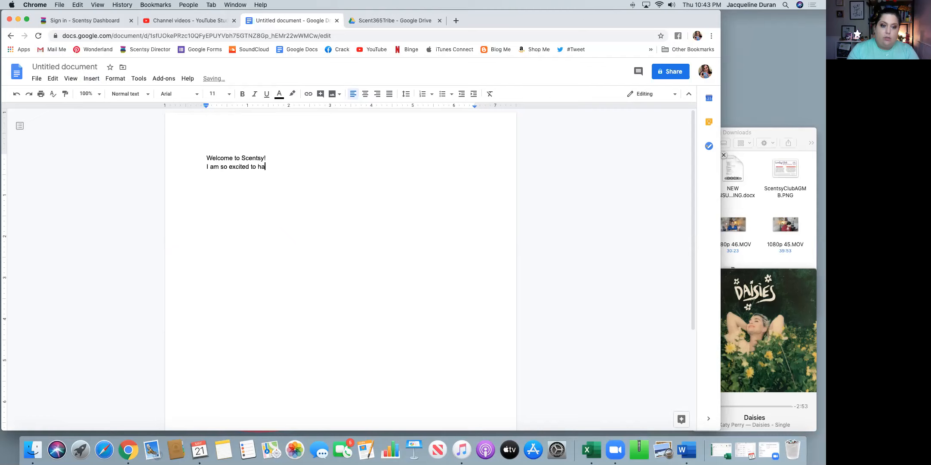
type("ve you join my team and")
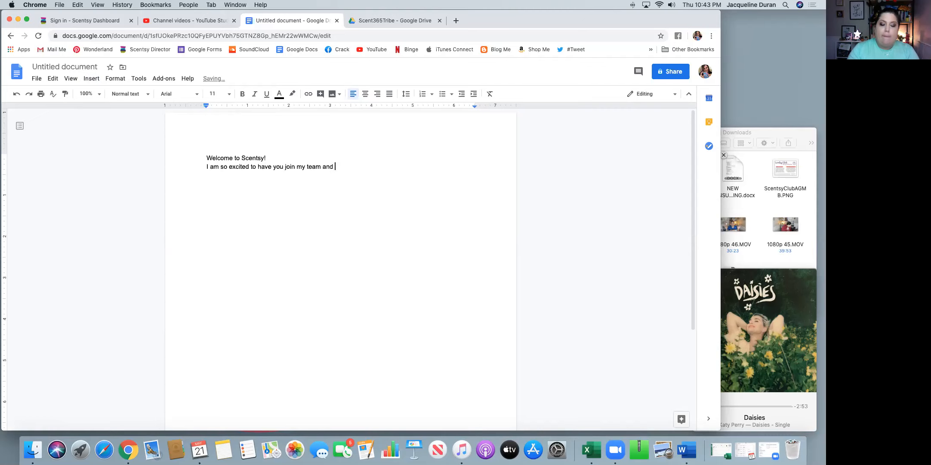
Continue the sentence with "allow me to have the opportunity to watch you grow a strong and successful business.".
type(" allow me to have the ")
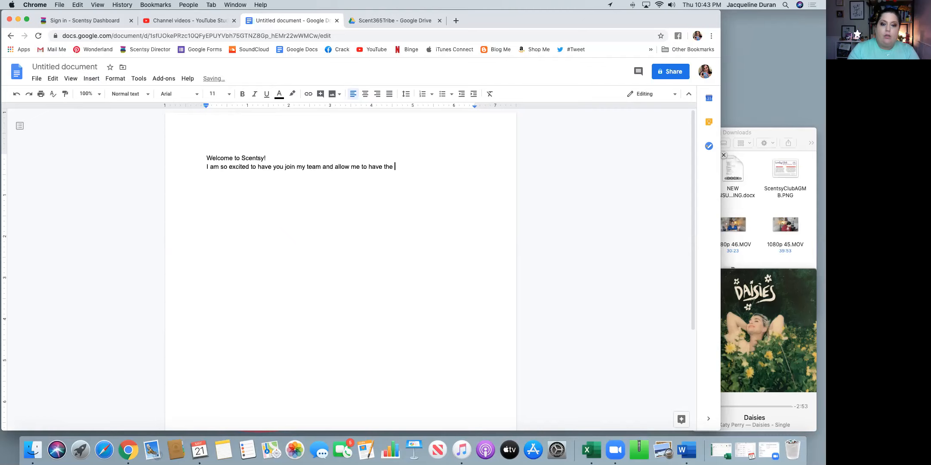
type("opportunity ")
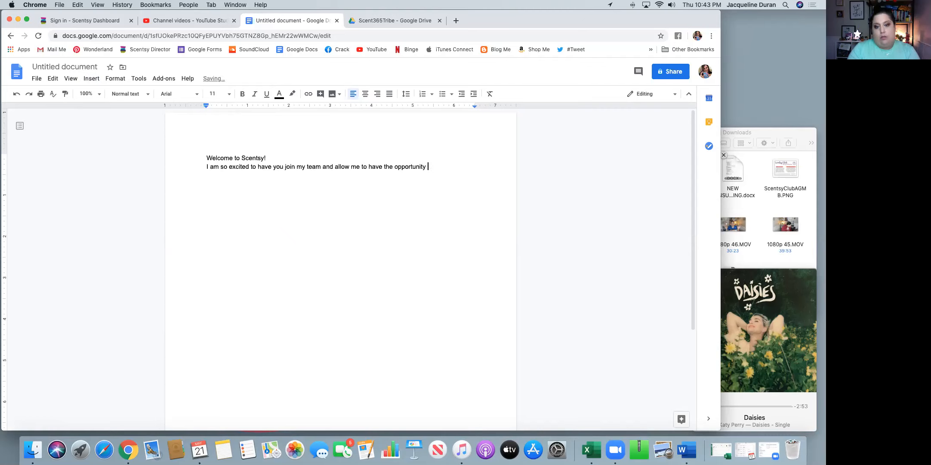
type("to watch")
type(" you grow a")
type(" strong and sus")
type("ces")
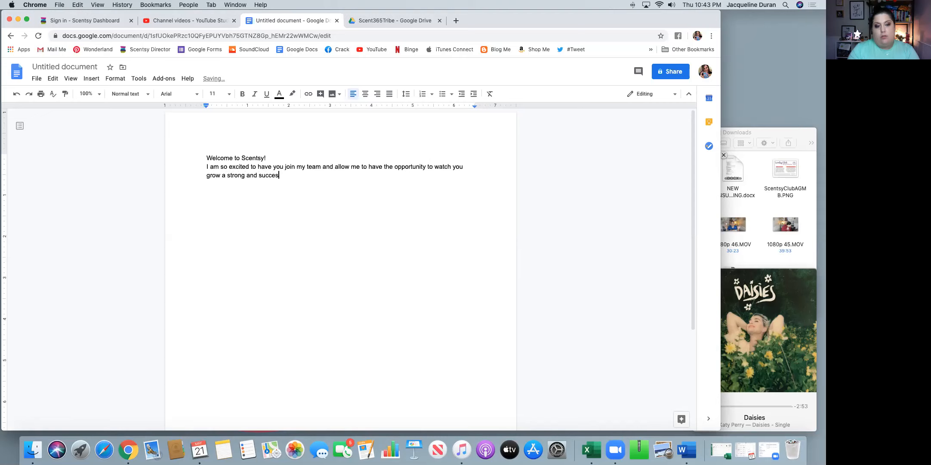
type("sful busi")
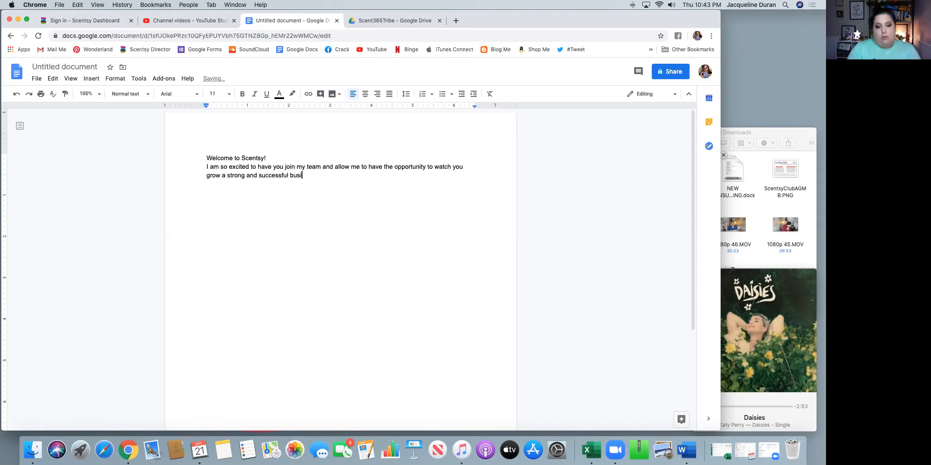
type("ness.")
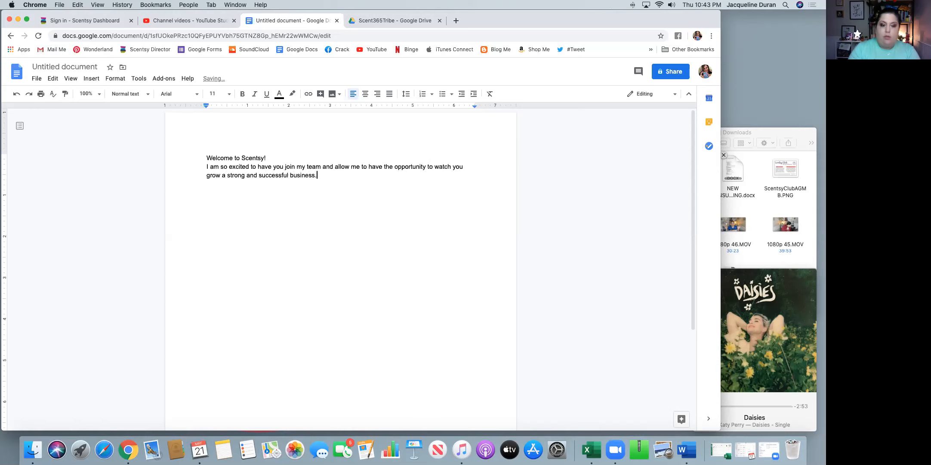
Leave a blank line below the paragraph and add "Click here to follow me on Instagram for fun ideas!".
key("Return")
key("Return")
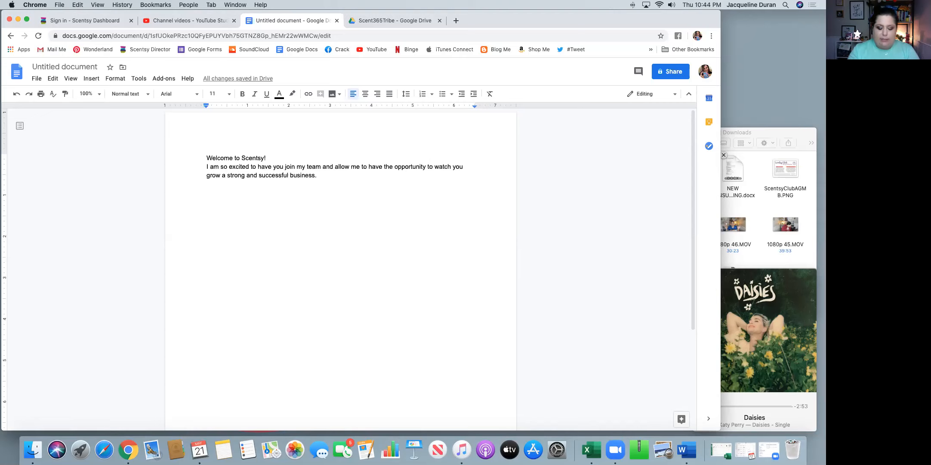
type("C")
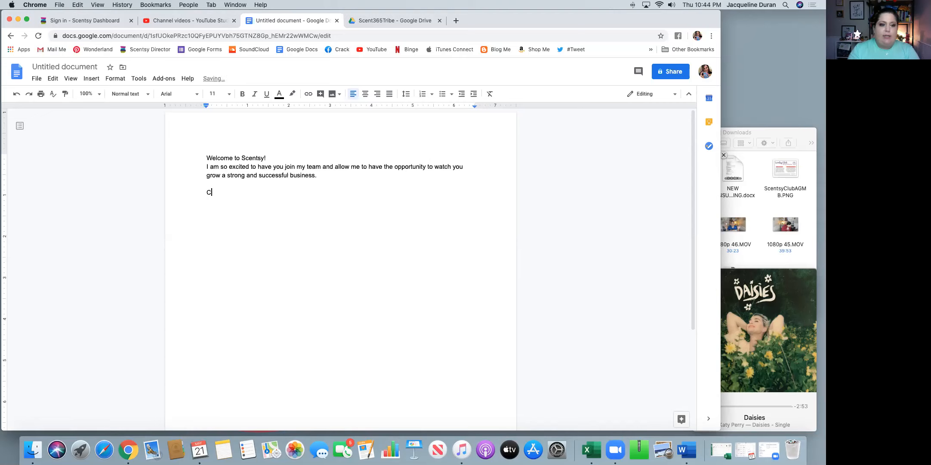
type("lick here to follow me on Instagram for fun ideas!")
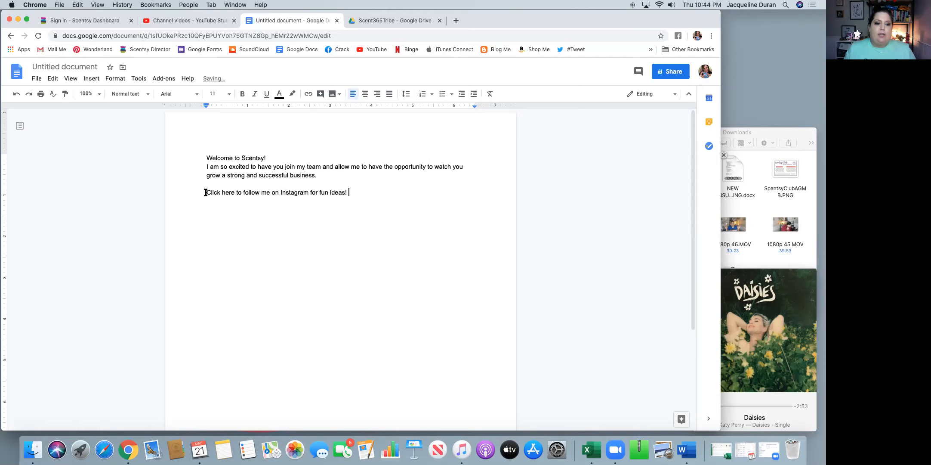
left_click_drag(205, 192, 235, 192)
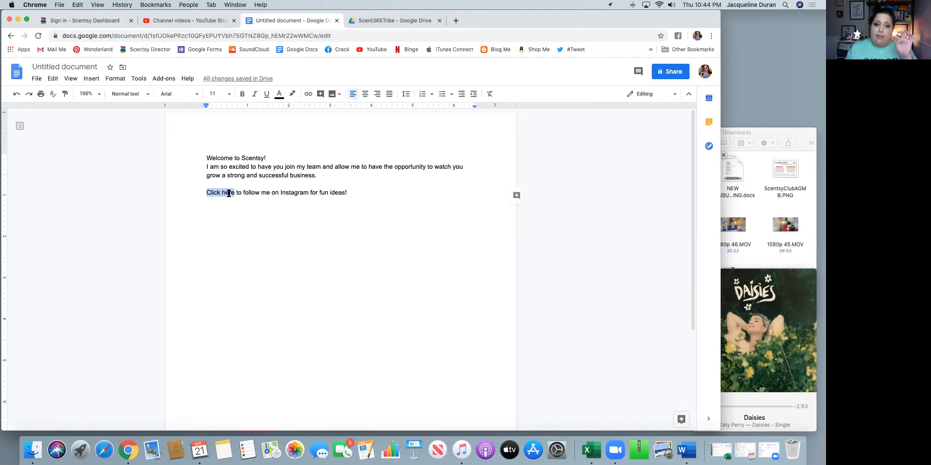
left_click(308, 95)
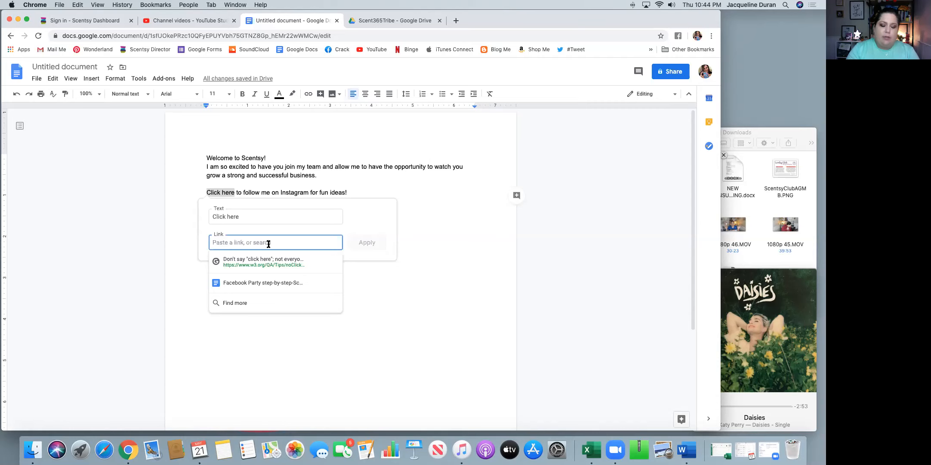
type("htt")
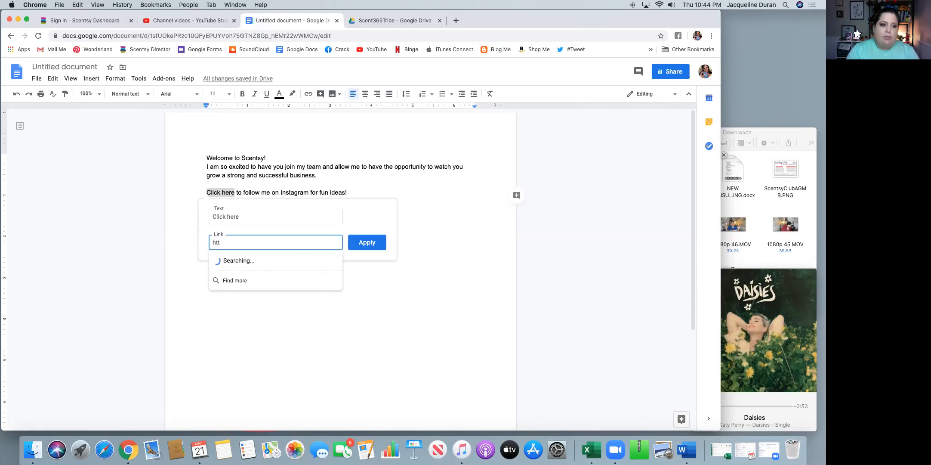
type("p://ww")
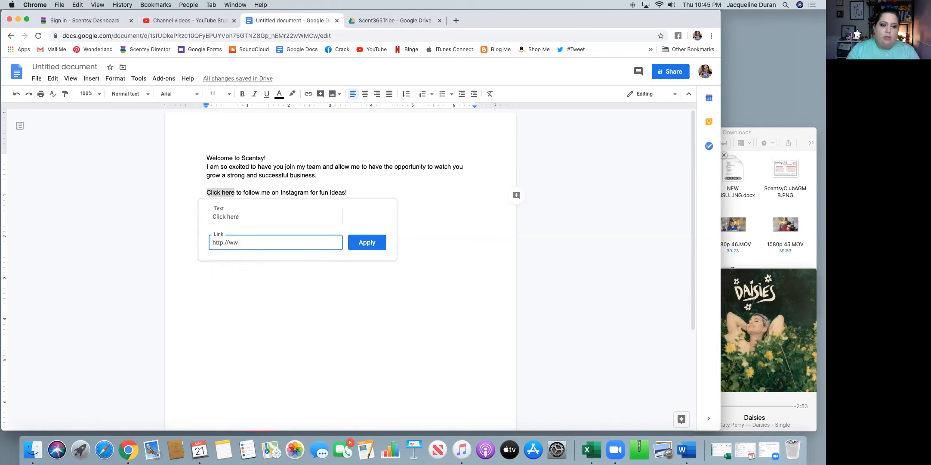
type("w.instagra")
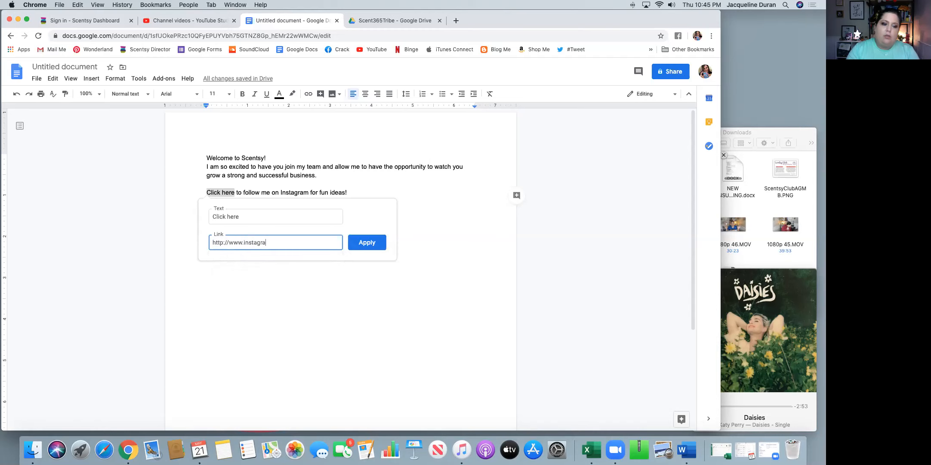
type("m/com/")
key("BackSpace")
key("BackSpace")
key("BackSpace")
type(".com")
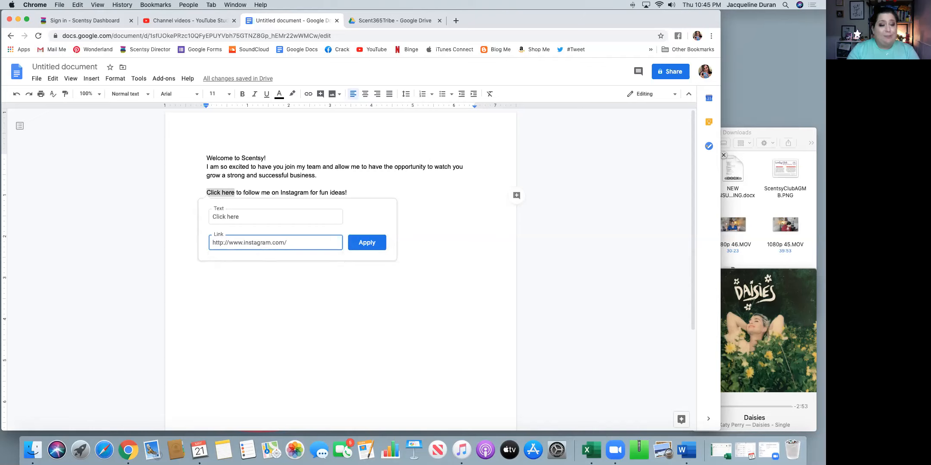
type("/the")
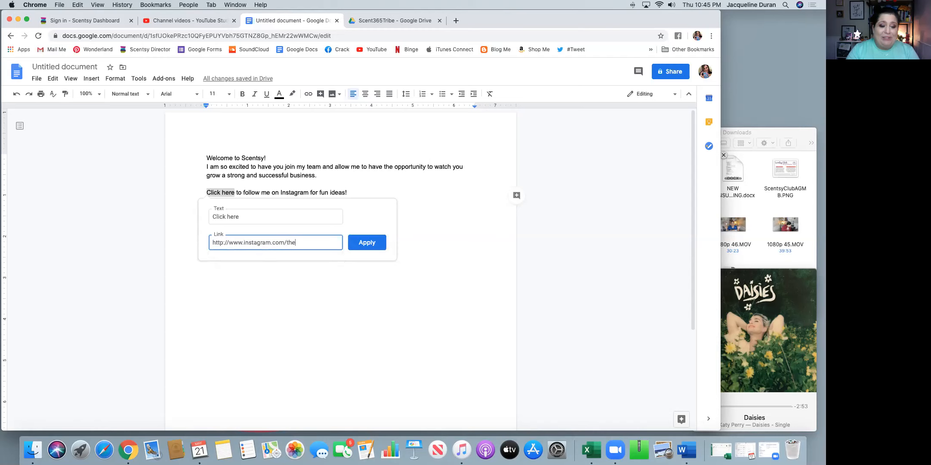
type("jacquiduran")
left_click(368, 243)
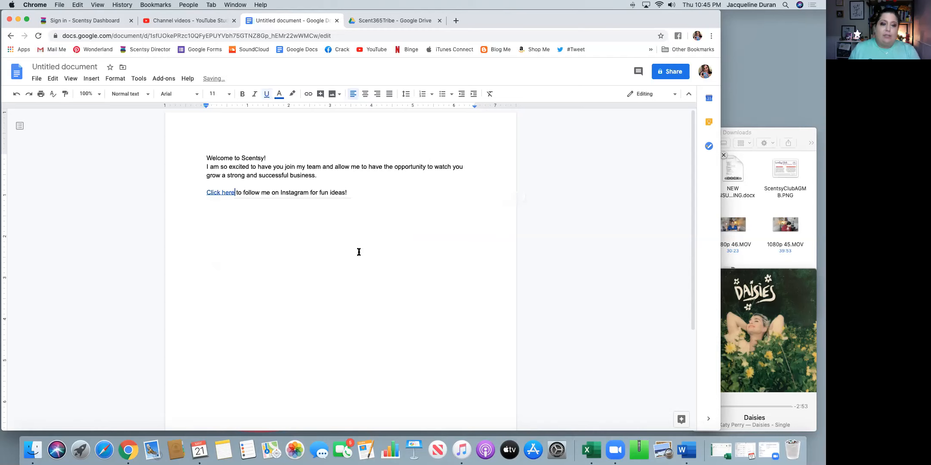
Leave a blank line below the Instagram line and start a paragraph with "We have a lot of resources for you to check out -".
left_click(366, 195)
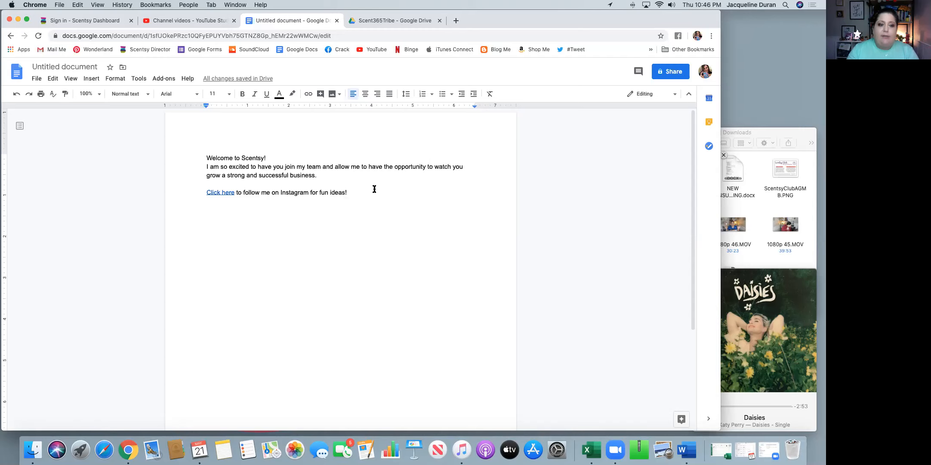
key("Return")
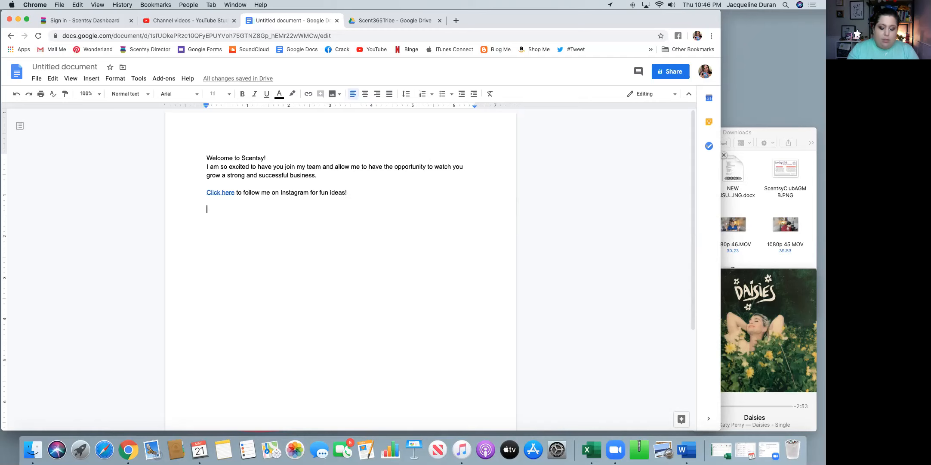
type("We jhav")
key("BackSpace")
key("BackSpace")
key("BackSpace")
key("BackSpace")
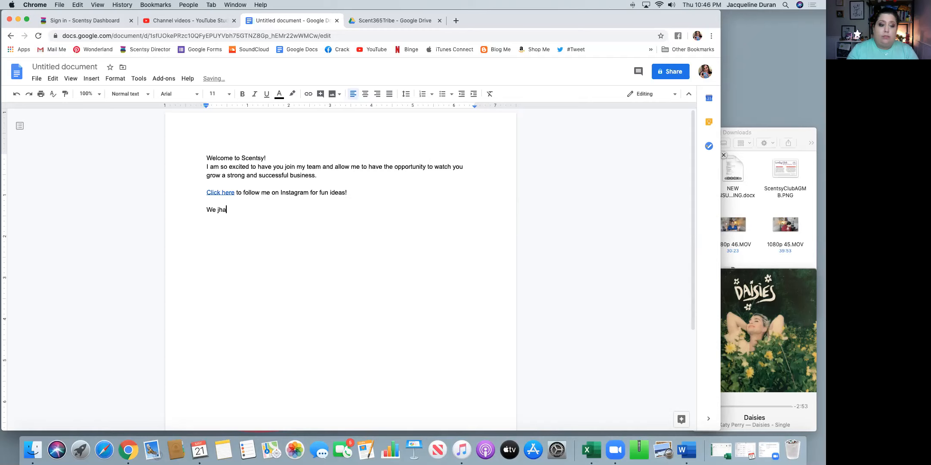
type("have ")
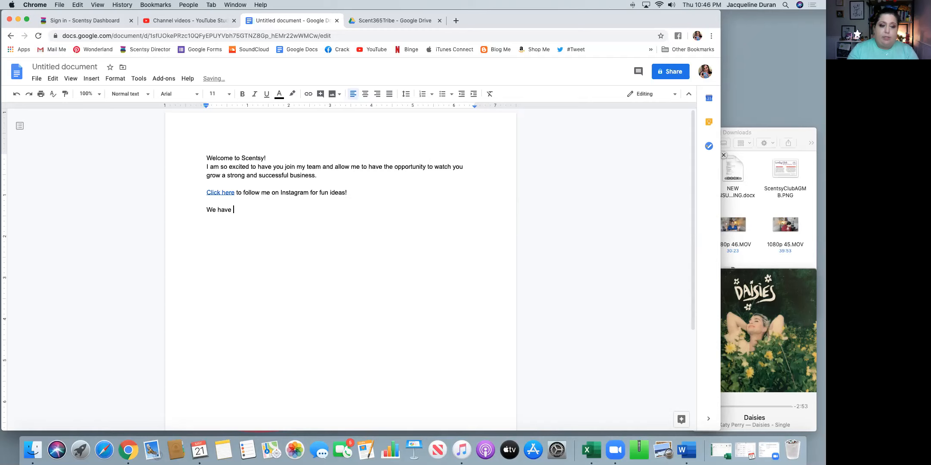
type("a lot of ")
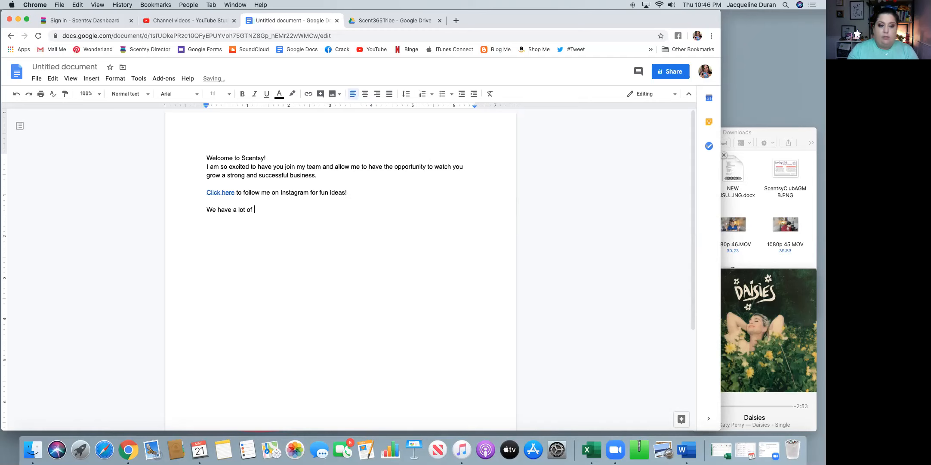
type("resources for you to che")
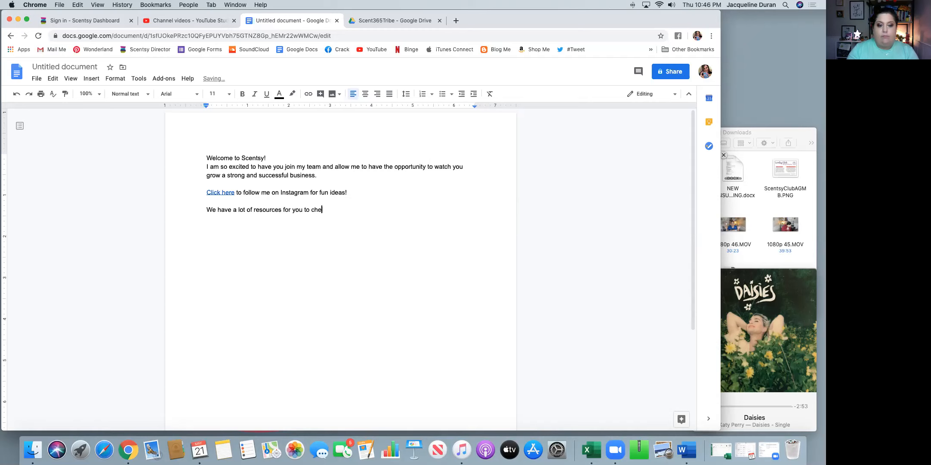
type("ck out - m")
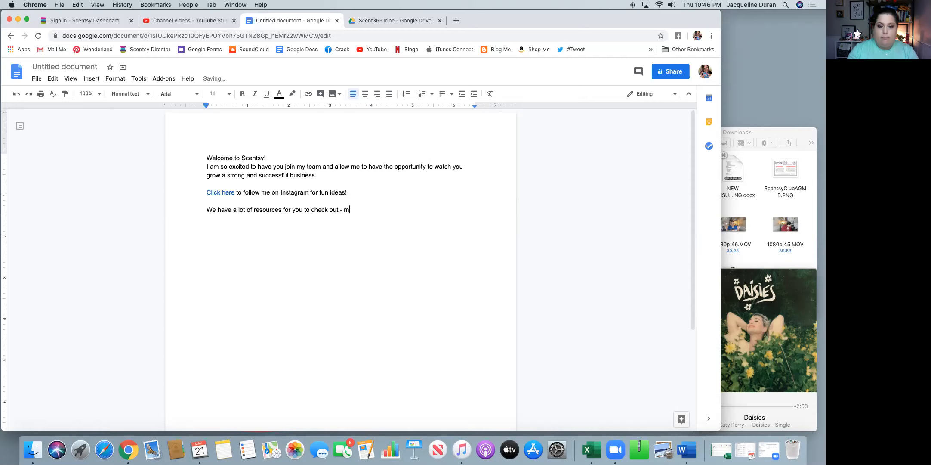
Continue the paragraph with "make sure to check out the Files on the Facebook Group Page - great ideas for just getting started!".
type("ake sure to check out the Files p")
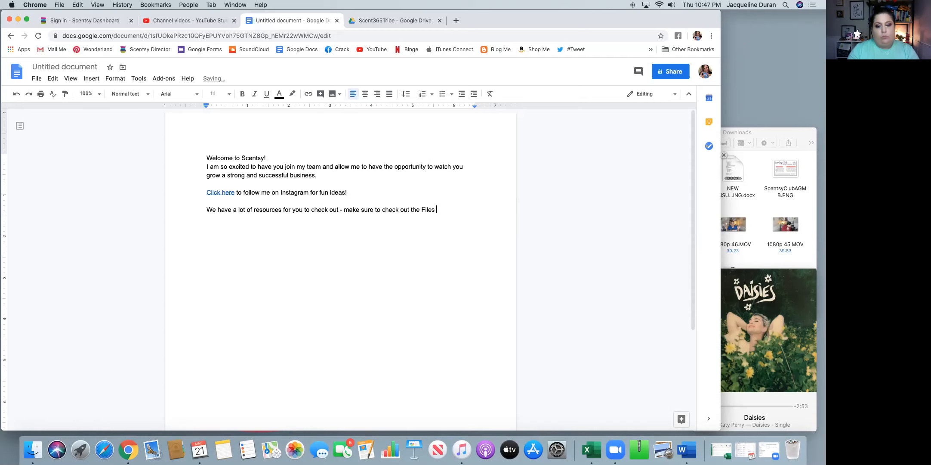
type("on the Facebook Group ")
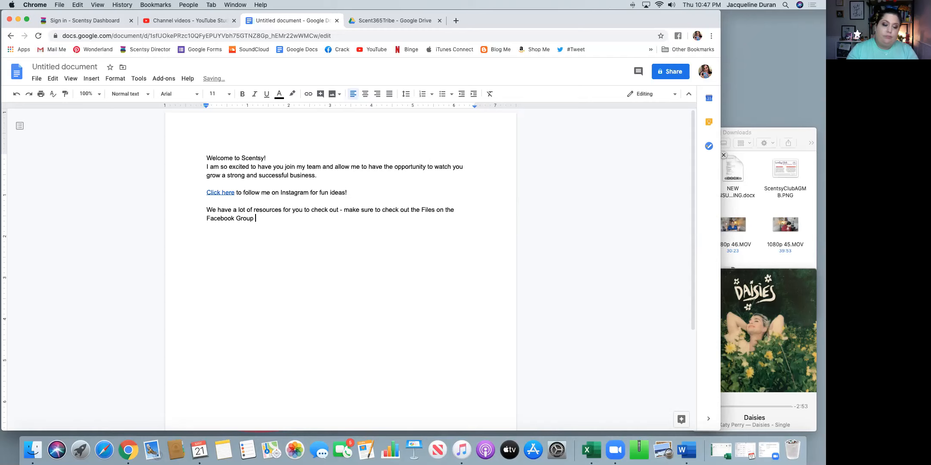
type("Page - g")
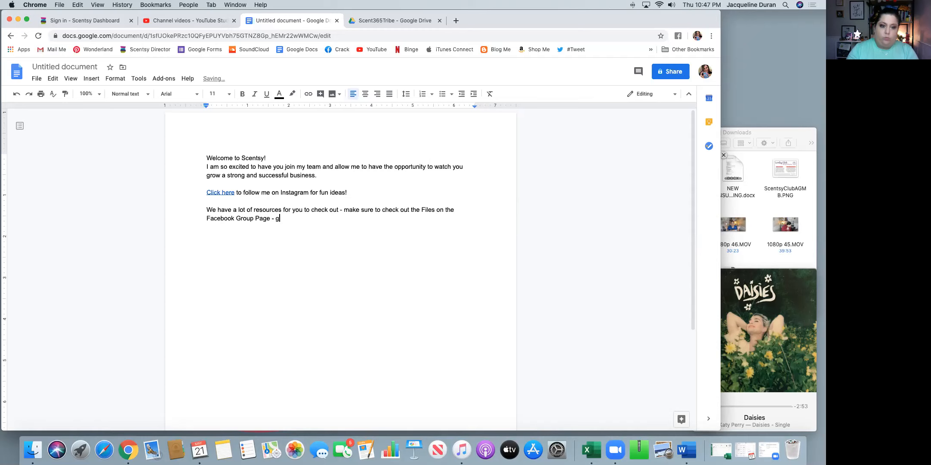
type("reat ideas for ")
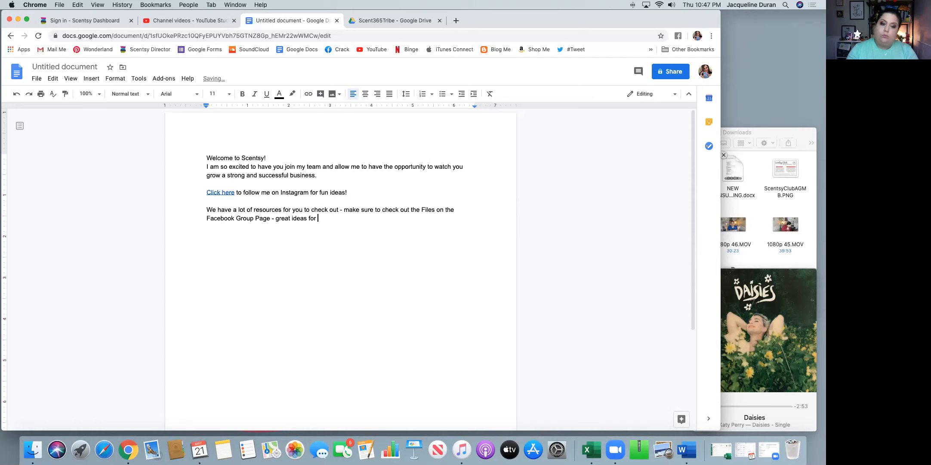
type("just getting started!")
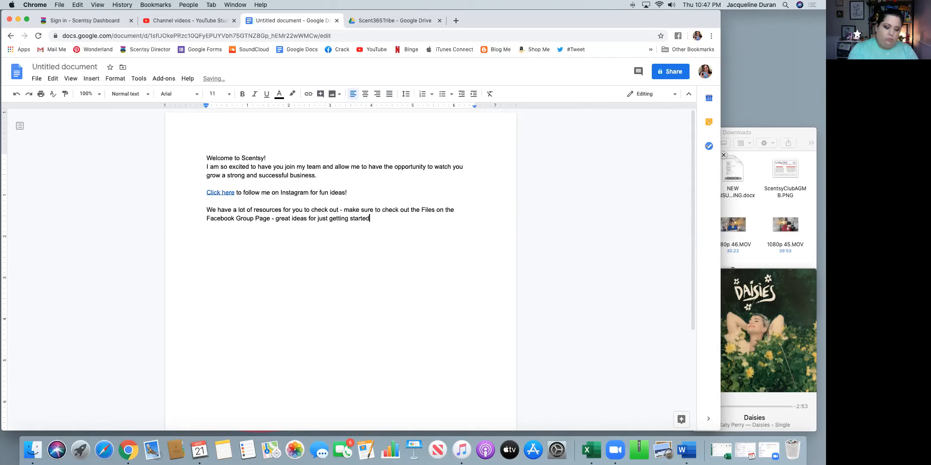
Leave a blank line below the resources paragraph and add "Let's set up a time to chat!".
key("Return")
key("Return")
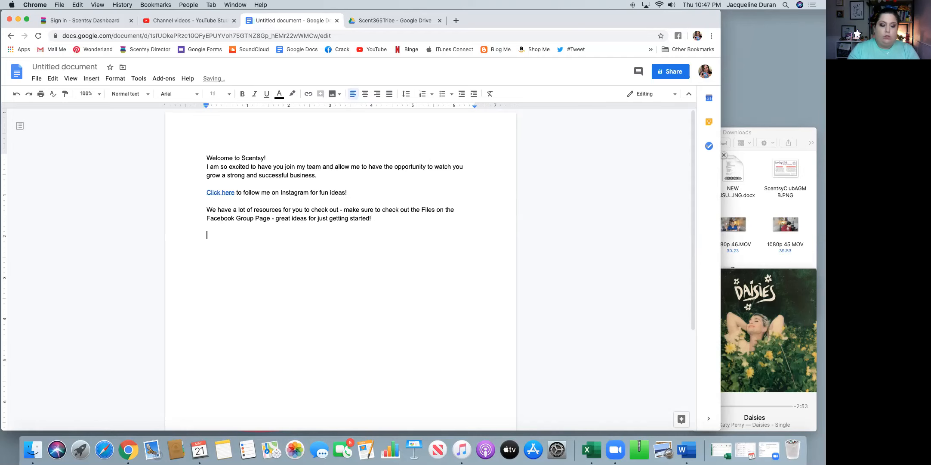
type("Let's set up a time to chat!")
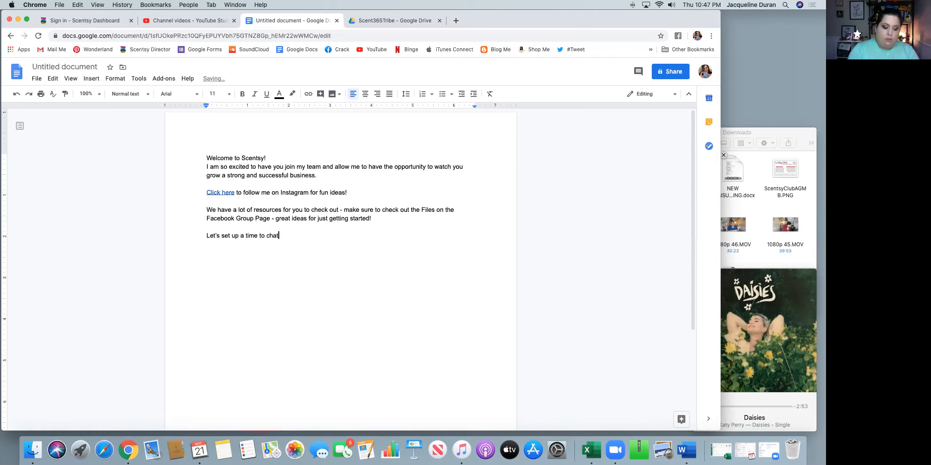
Leave another blank line and add the sentence "You can schedule with me via Calendly.".
key("Return")
key("Return")
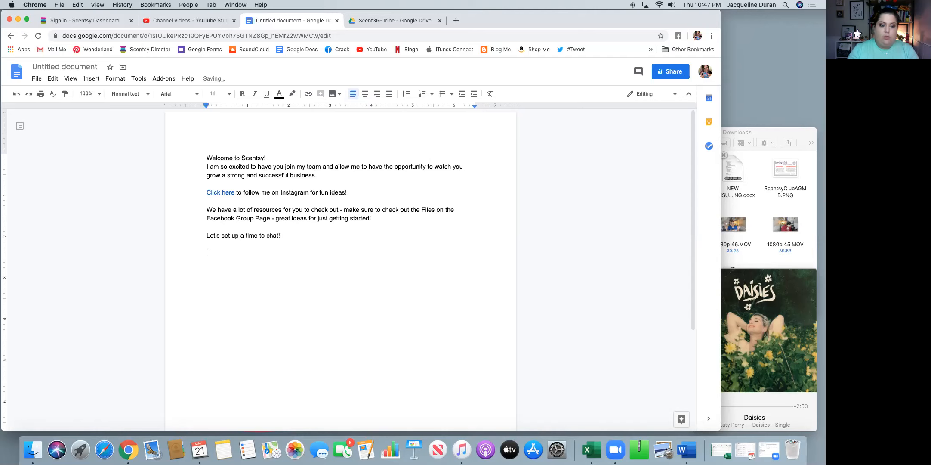
type("You c")
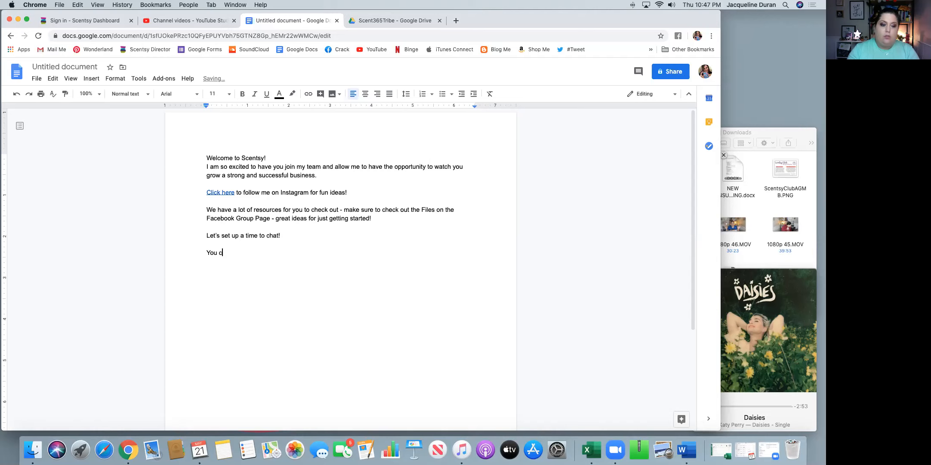
type("an schedule with me ")
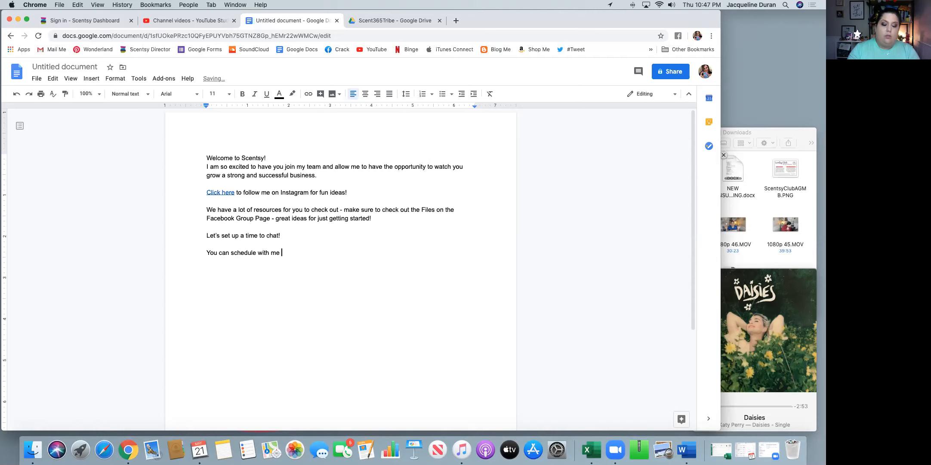
type("via Caland")
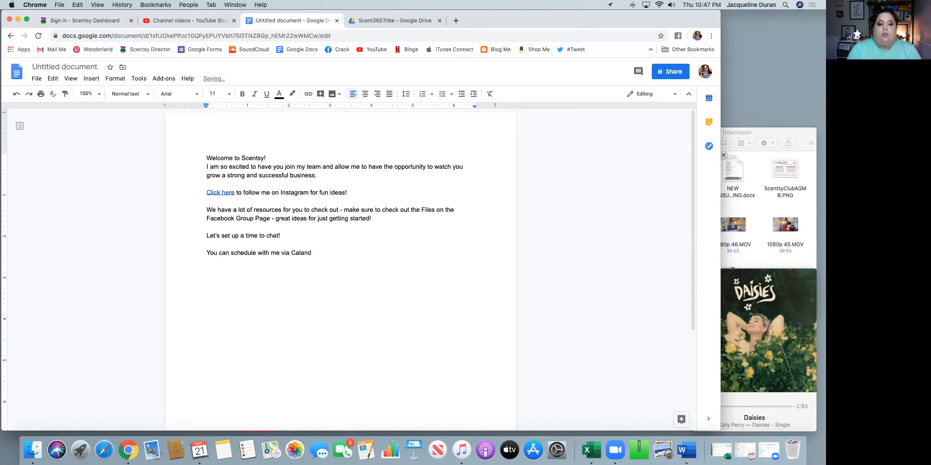
key("BackSpace")
key("BackSpace")
key("BackSpace")
type("endly.")
Leave space below the Calendly sentence and sign the message with the sender's full name.
key("Return")
key("Return")
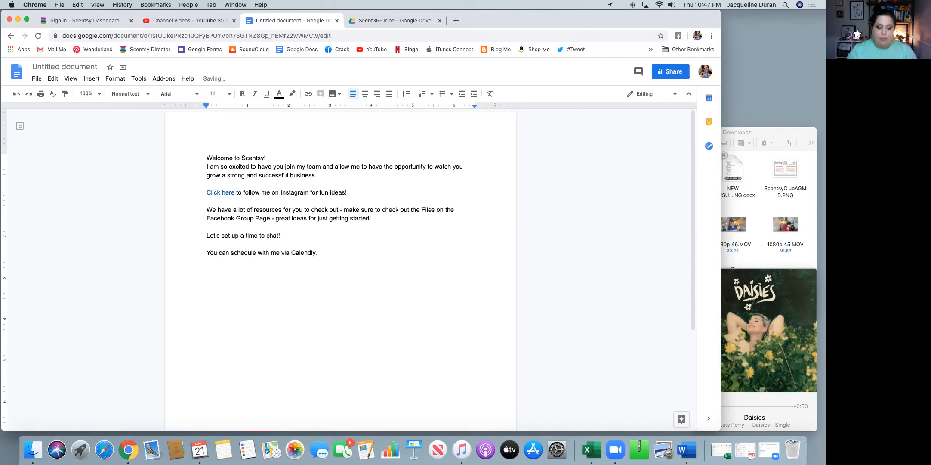
type("Jacqui Duran")
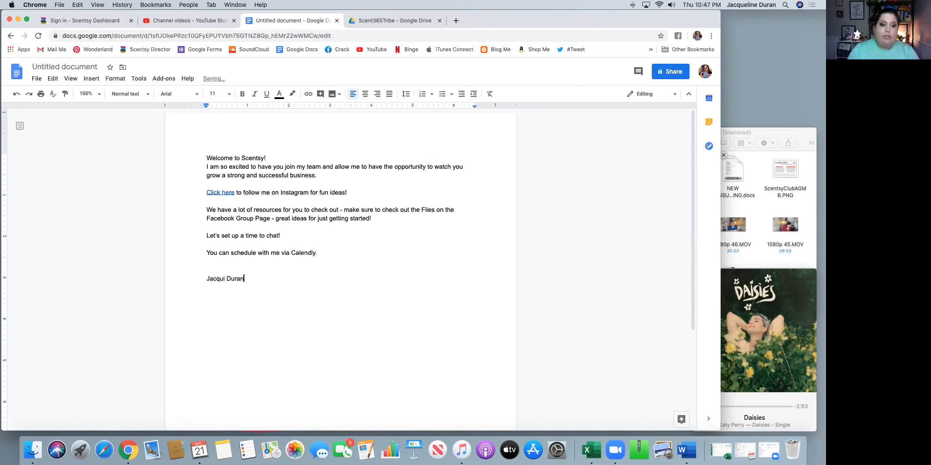
key("Return")
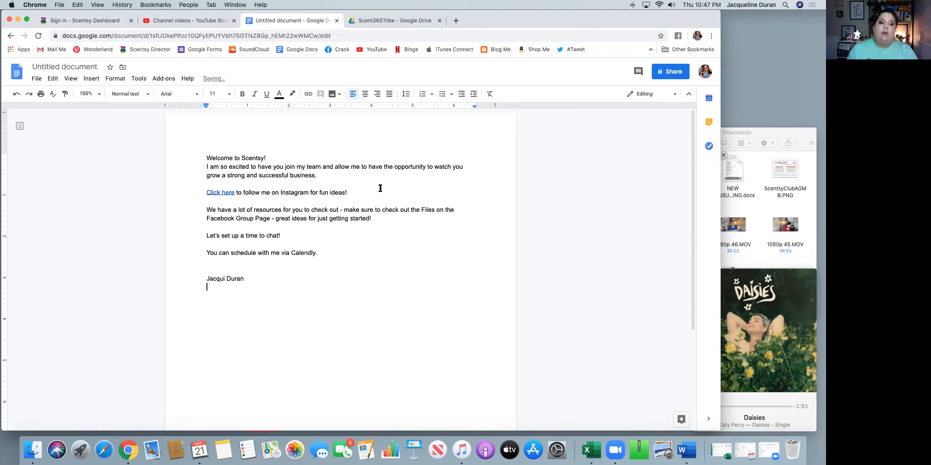
Format the signature name as bold in the Permanent Marker font at size 18.
left_click_drag(247, 279, 206, 278)
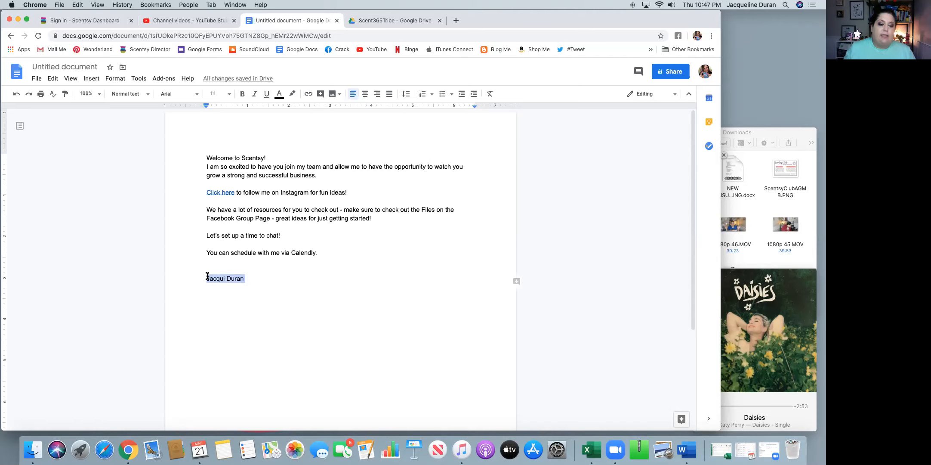
left_click(243, 95)
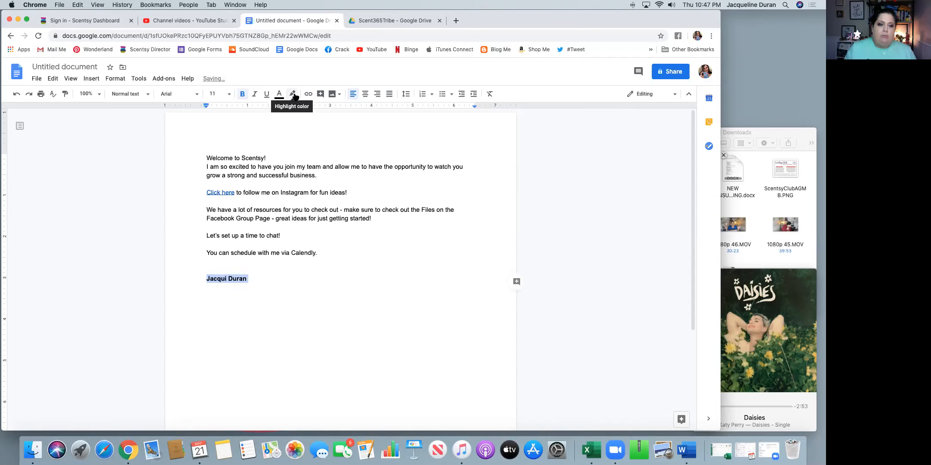
left_click(199, 96)
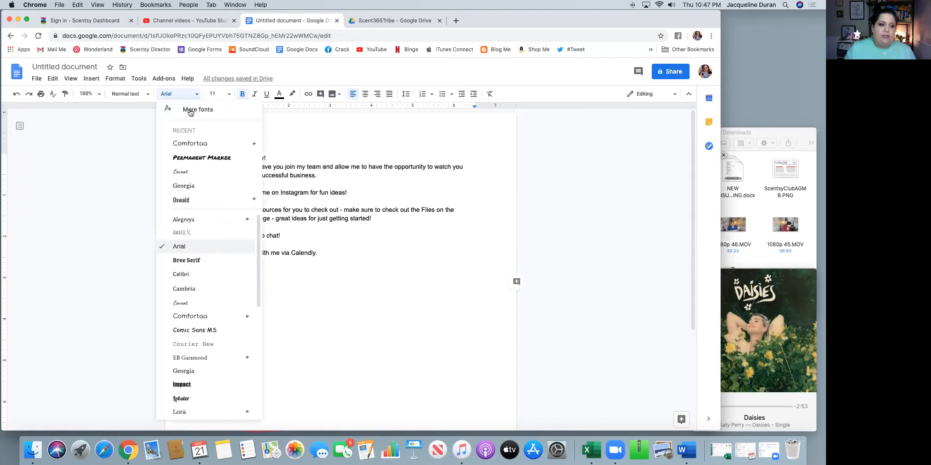
left_click(202, 159)
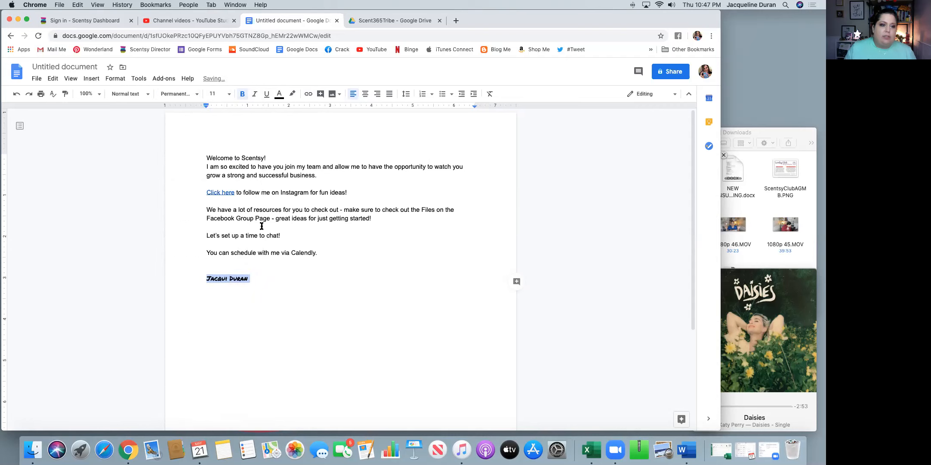
left_click(224, 96)
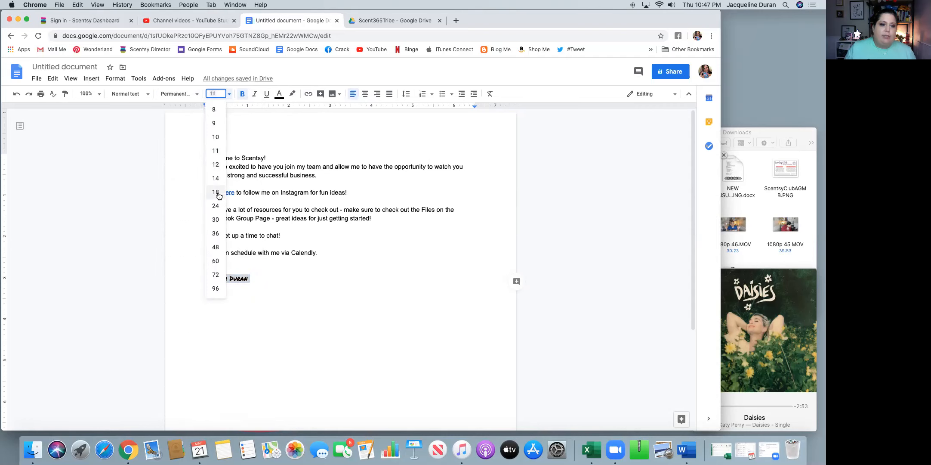
left_click(215, 192)
Color the word "Calendly" red in the scheduling sentence.
left_click(320, 253)
left_click_drag(291, 253, 313, 253)
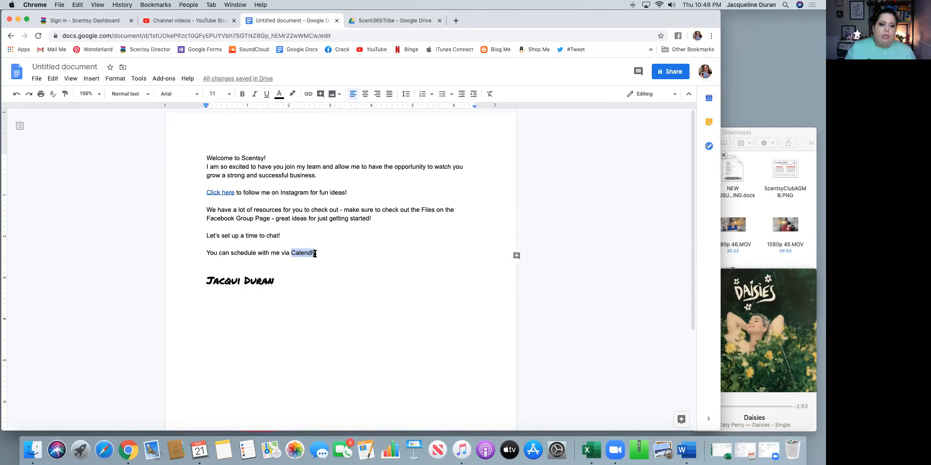
left_click(279, 93)
left_click(291, 121)
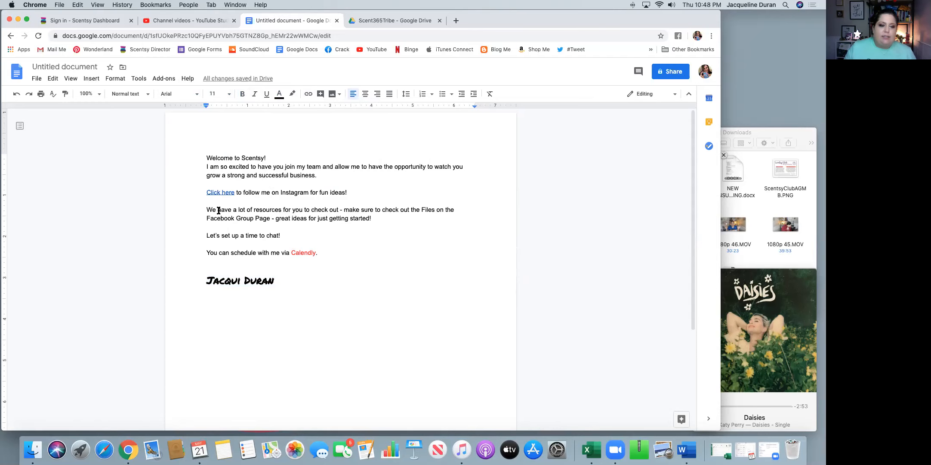
Underline "Facebook Group Page" in the resources paragraph.
mouse_move(251, 219)
left_mouse_down()
mouse_move(206, 218)
mouse_move(270, 220)
left_mouse_up()
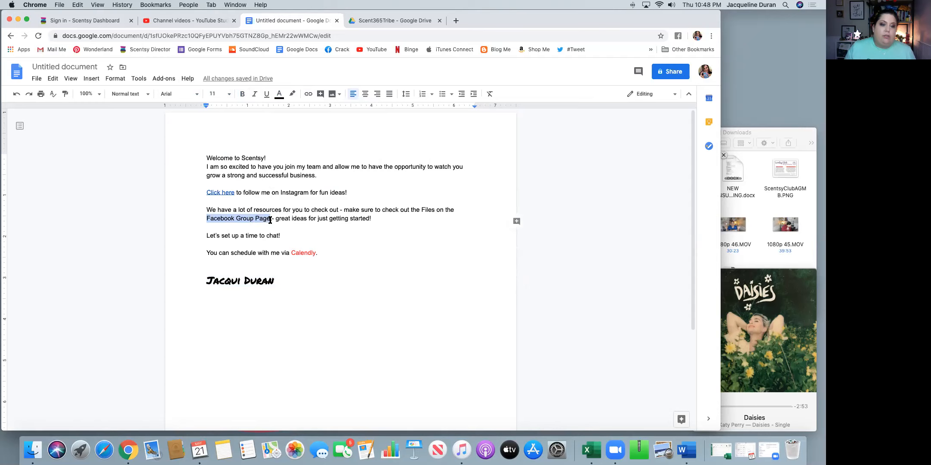
left_click(266, 95)
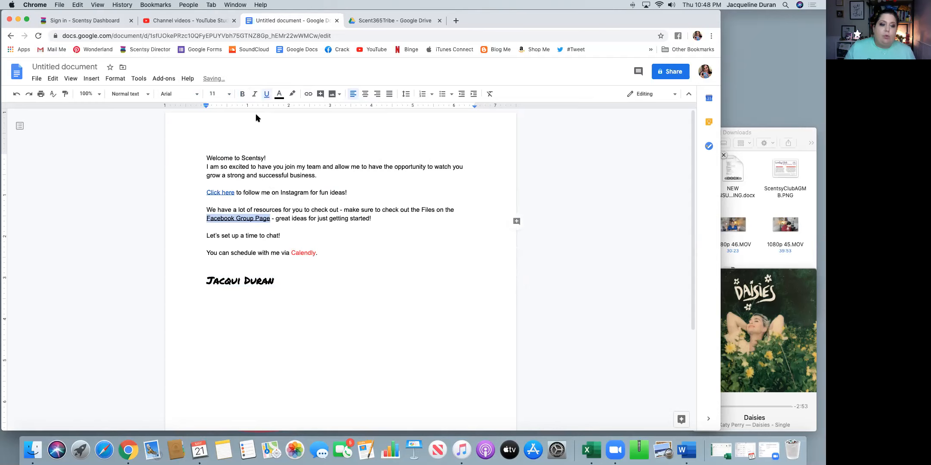
left_click(316, 176)
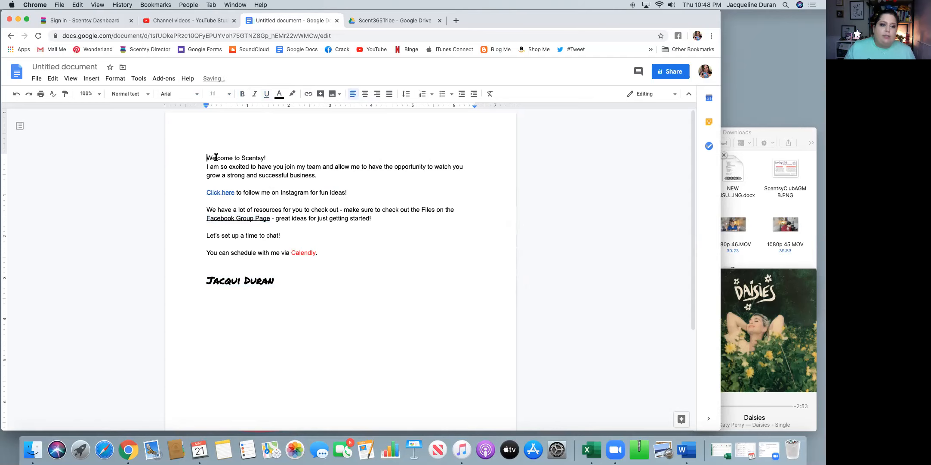
Format the "Welcome to Scentsy!" heading in the Permanent Marker font at size 24.
left_click_drag(207, 157, 271, 158)
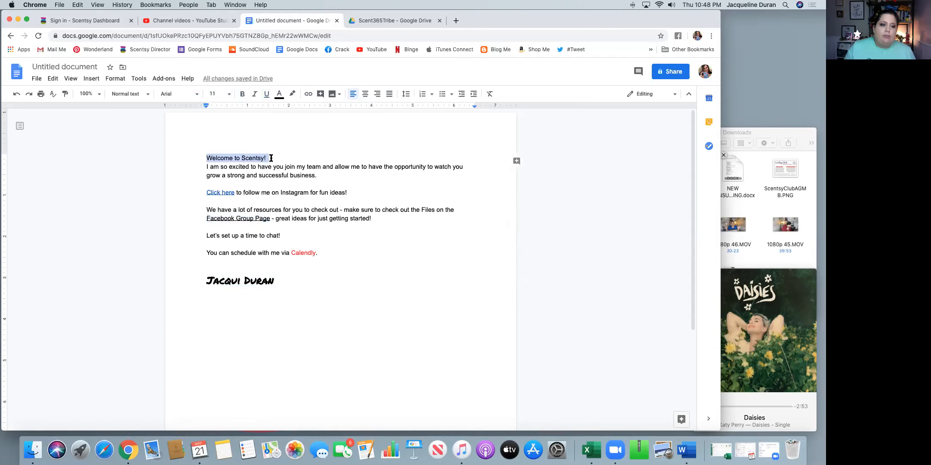
left_click(193, 95)
left_click(204, 145)
left_click(215, 94)
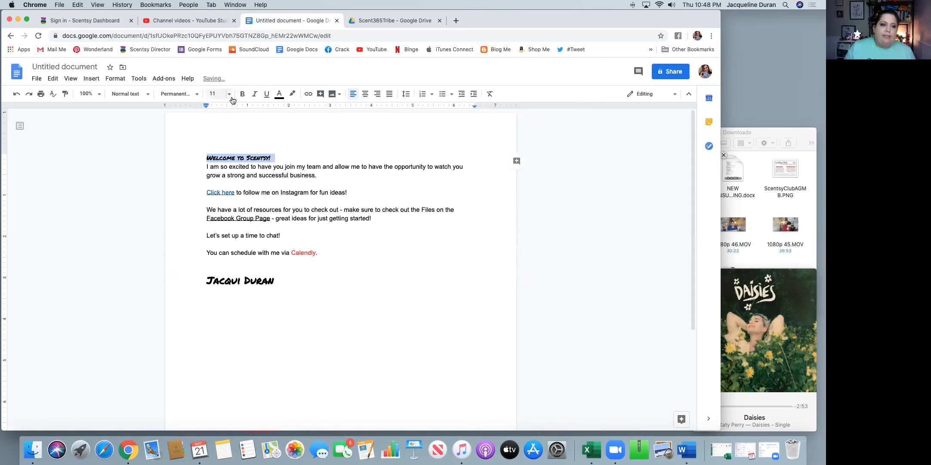
left_click(215, 206)
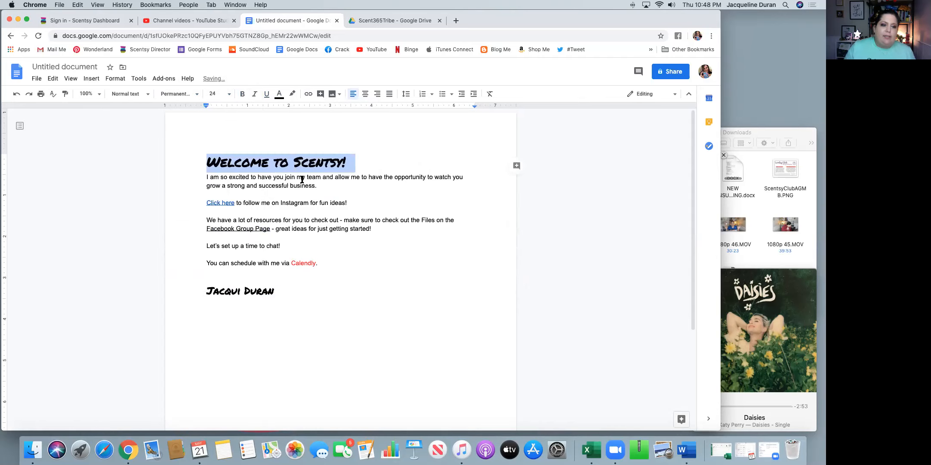
Center the "Welcome to Scentsy!" heading and change its text color to cyan.
left_click(367, 95)
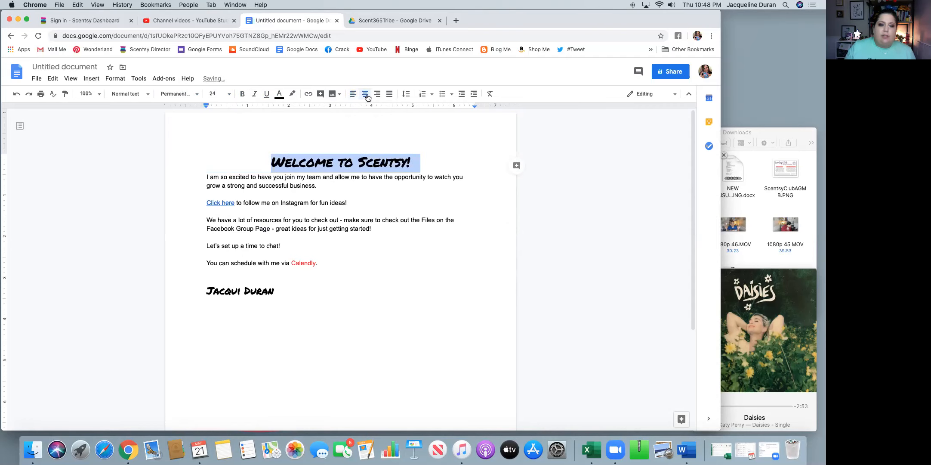
left_click(280, 95)
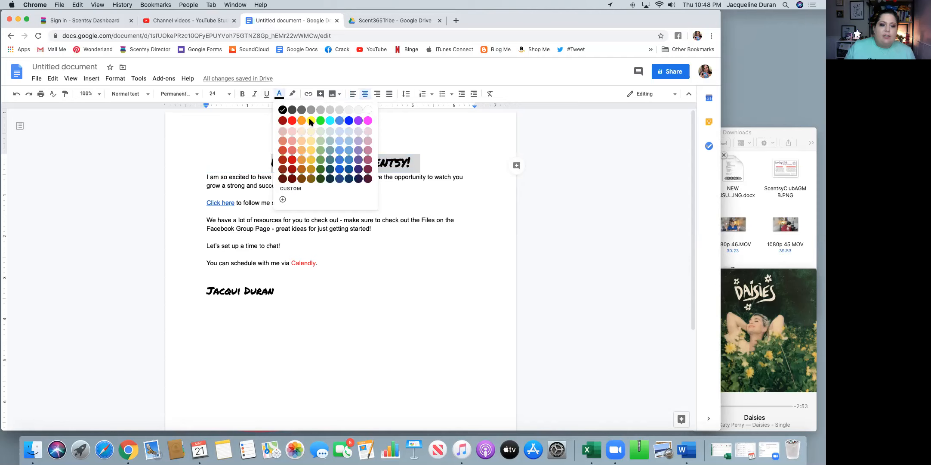
left_click(330, 120)
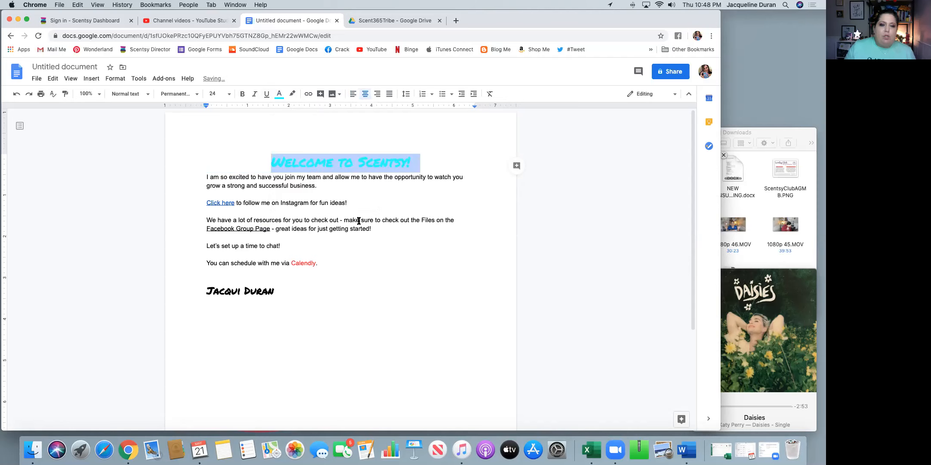
left_click(392, 244)
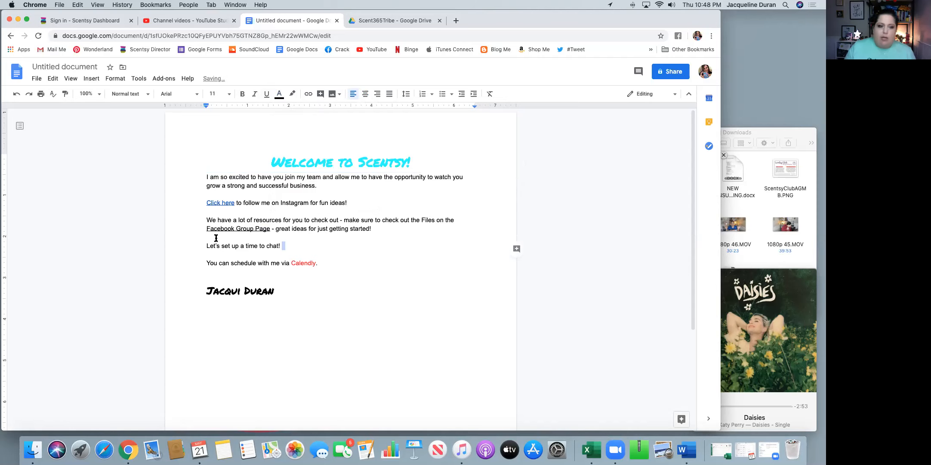
Center all the message text below the heading, including the signature.
left_click_drag(204, 177, 347, 286)
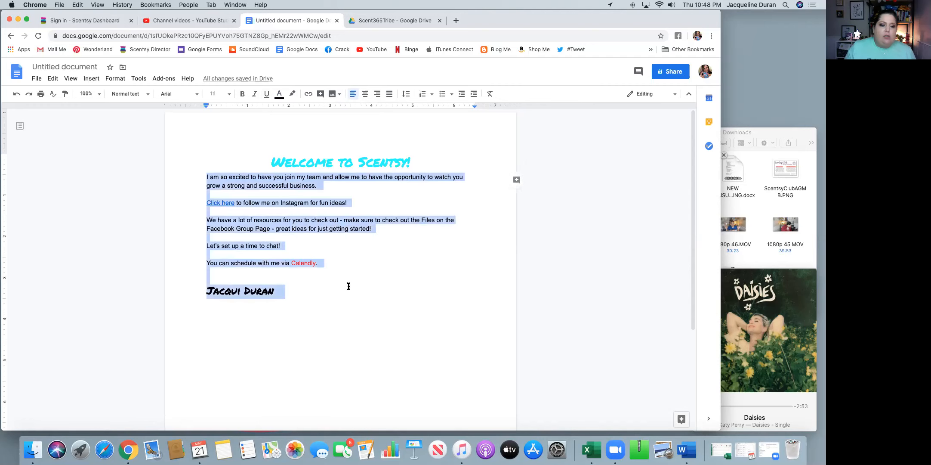
left_click(365, 94)
left_click(385, 226)
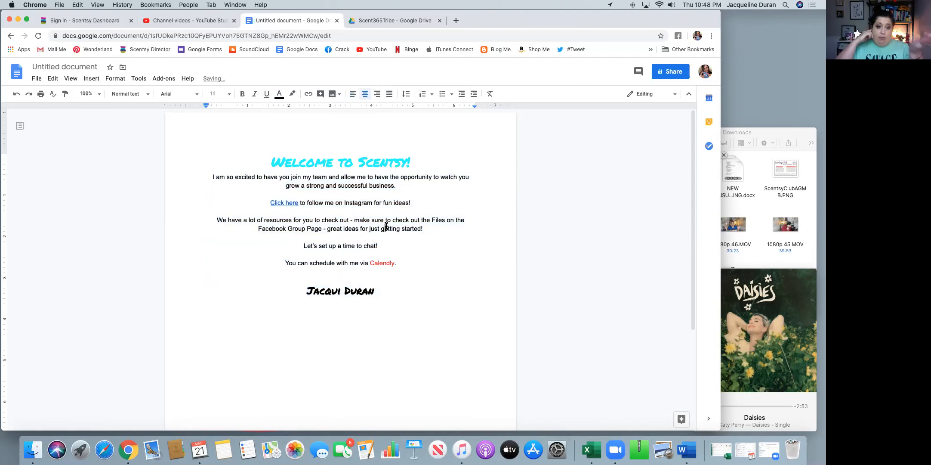
Name the document "Welcome to Scentsy".
left_click(370, 325)
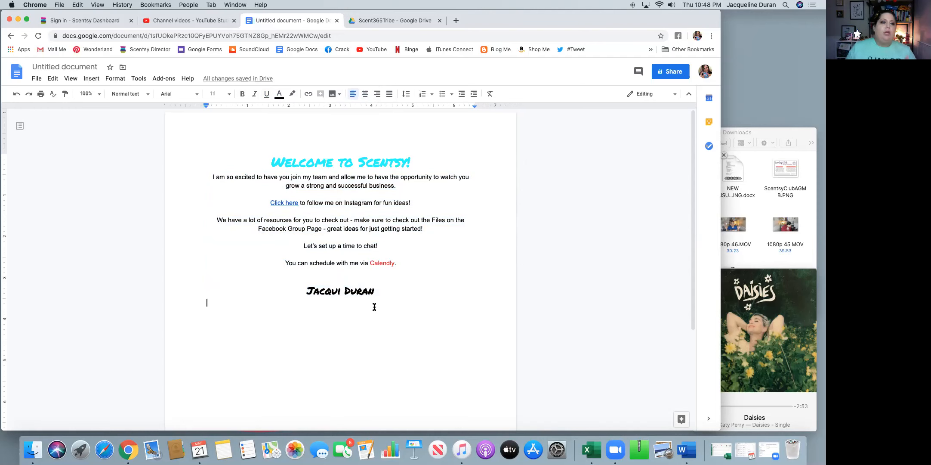
left_click(96, 66)
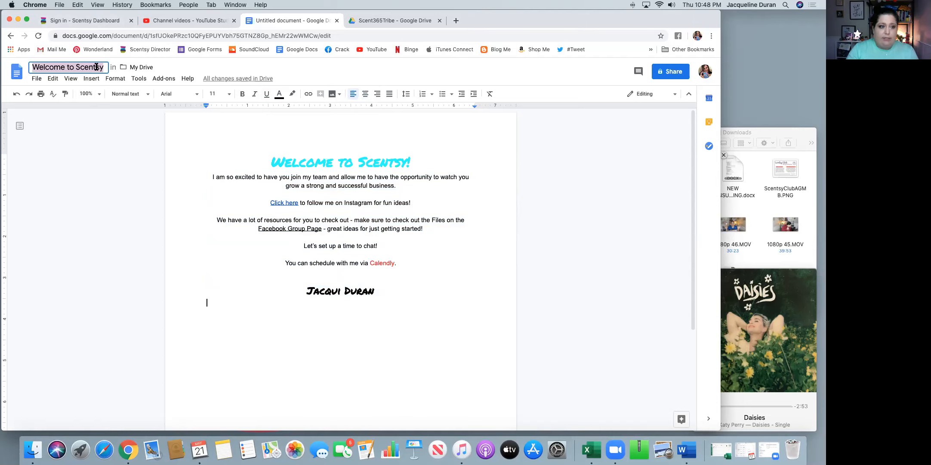
left_click(403, 228)
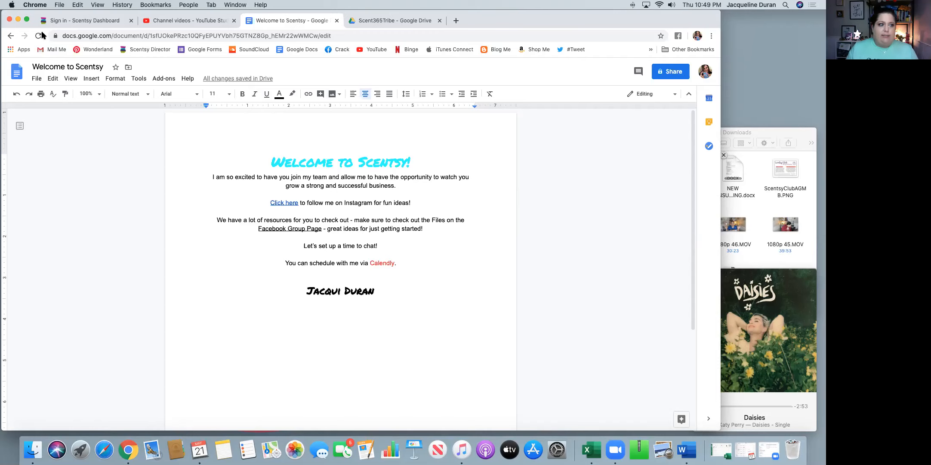
Return to the Docs home list, refresh it, and reopen the "Welcome to Scentsy" document.
left_click(12, 35)
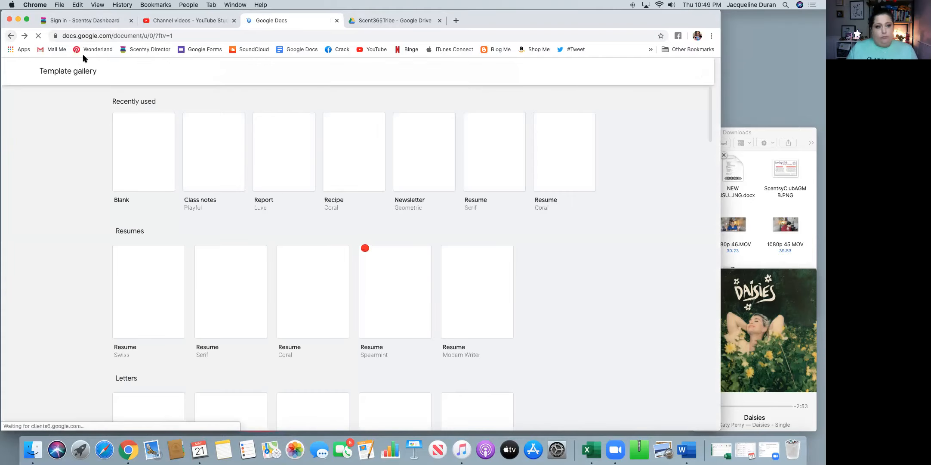
scroll(42, 71, "down", 15)
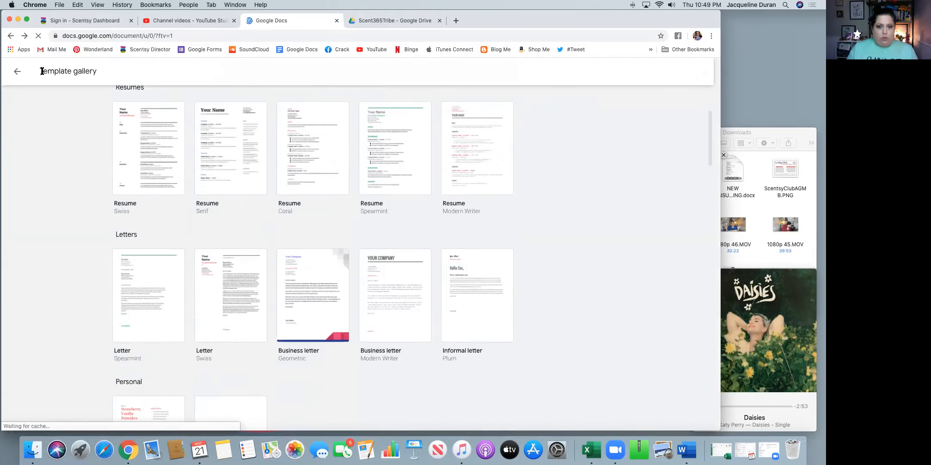
left_click(17, 71)
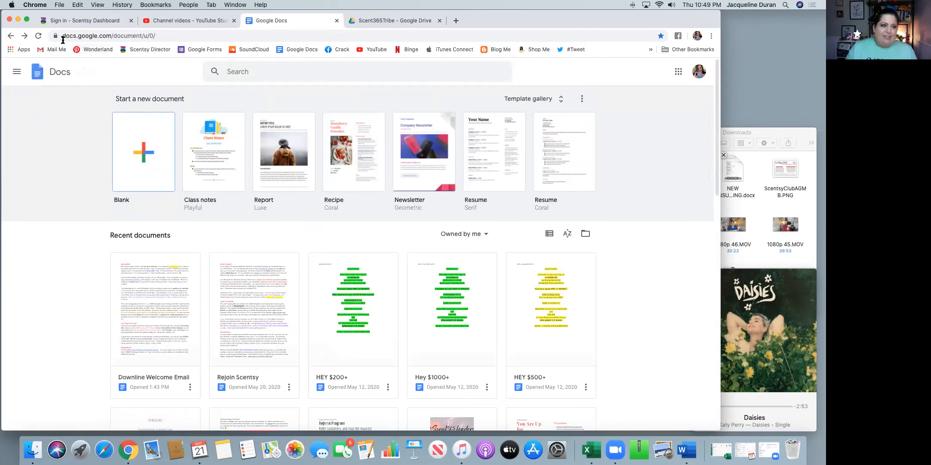
left_click(38, 36)
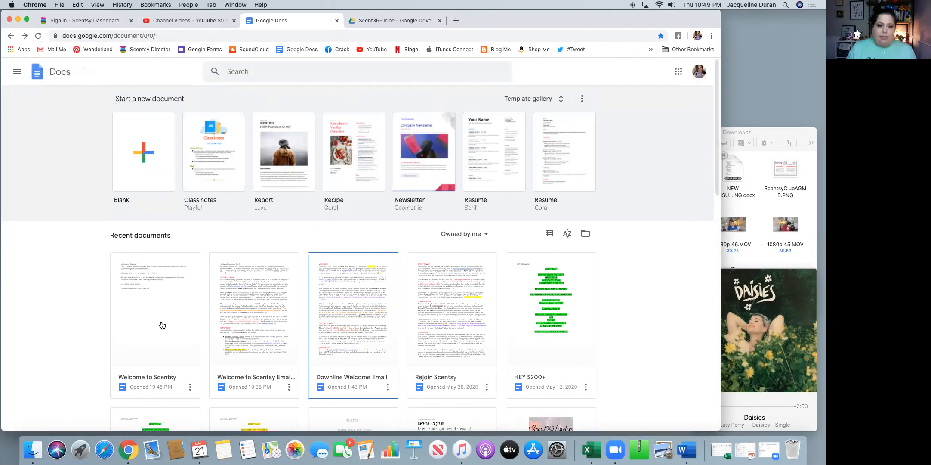
left_click(154, 292)
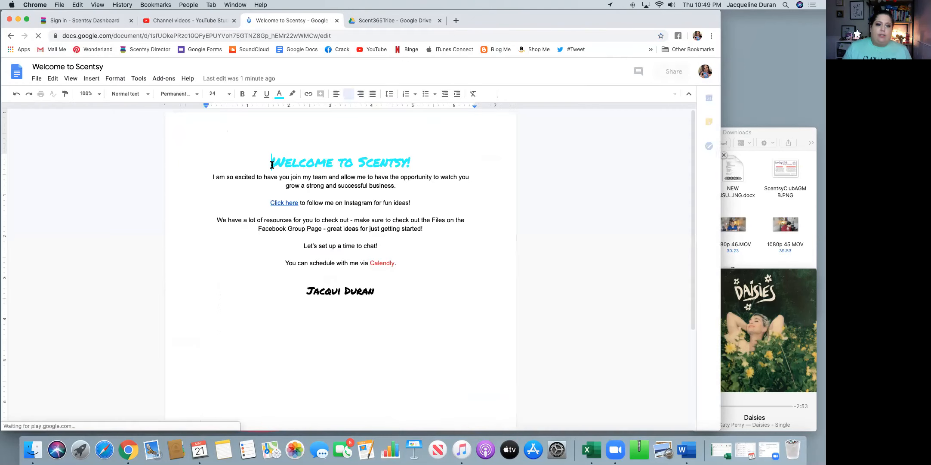
Copy the entire welcome message from the heading through the signature.
left_click_drag(272, 162, 399, 292)
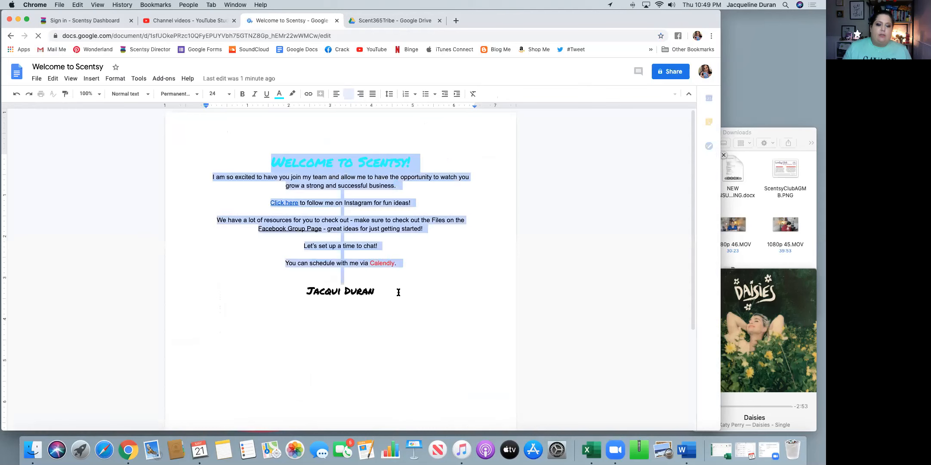
right_click(363, 187)
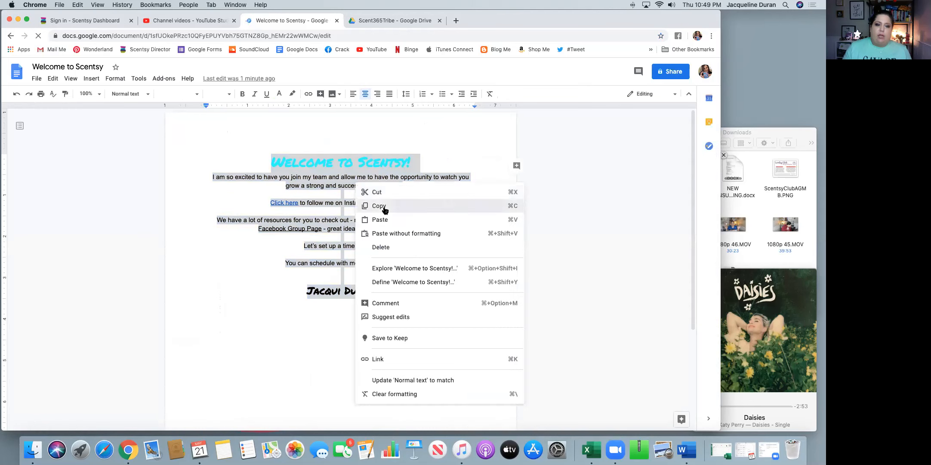
left_click(384, 210)
left_click(448, 262)
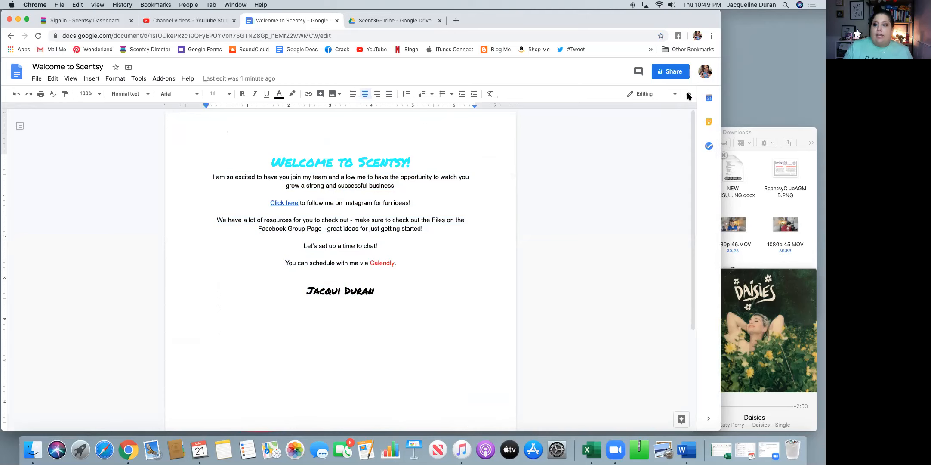
left_click(565, 195)
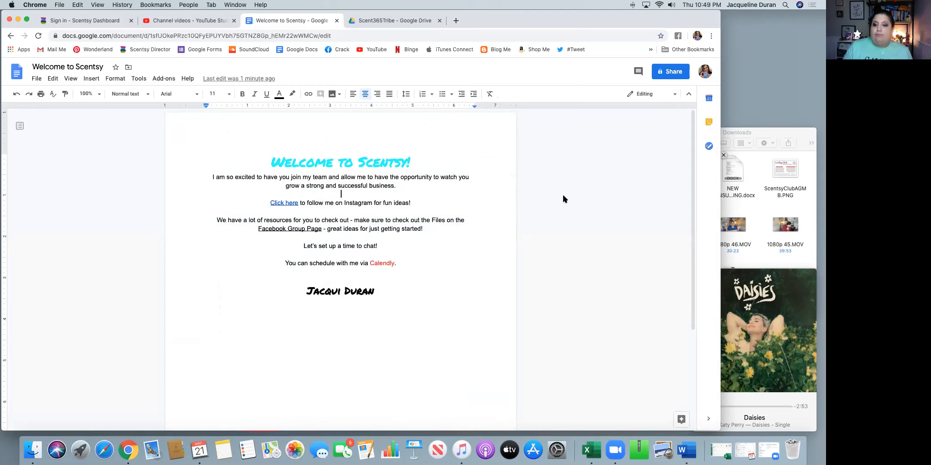
Copy the document's link from its sharing options and return to the message text.
left_click(673, 72)
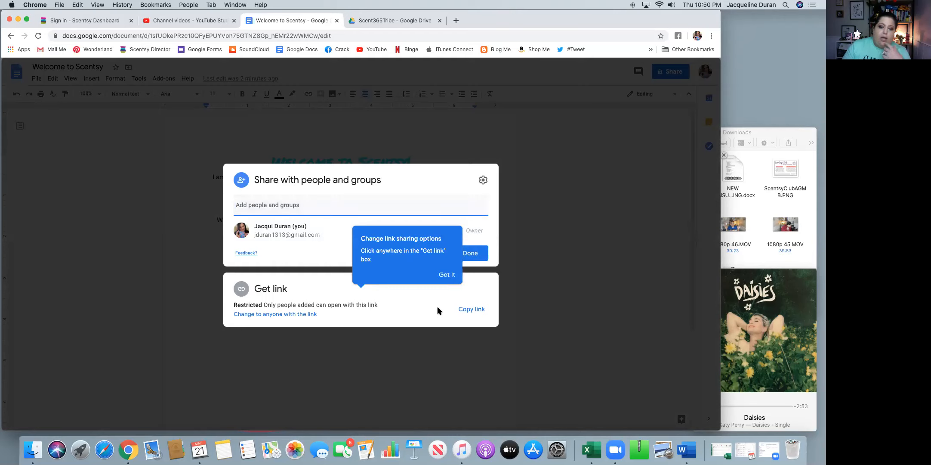
left_click(469, 309)
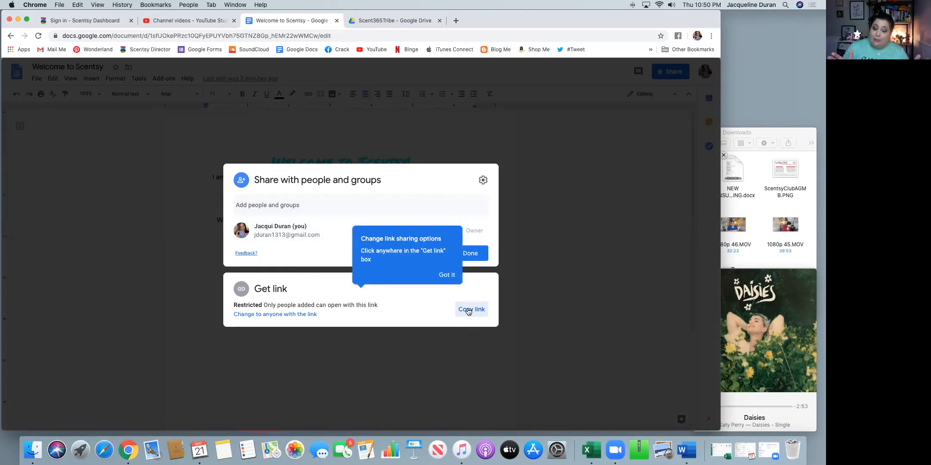
left_click(337, 137)
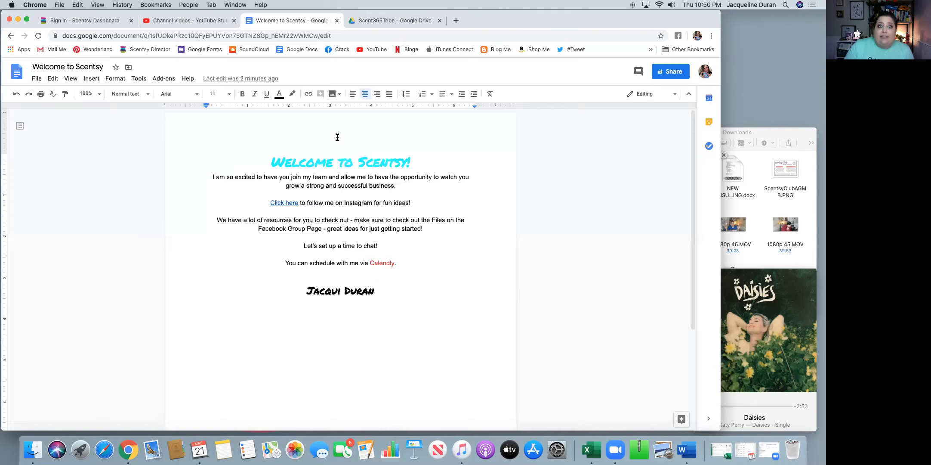
left_click(338, 162)
left_click(340, 173)
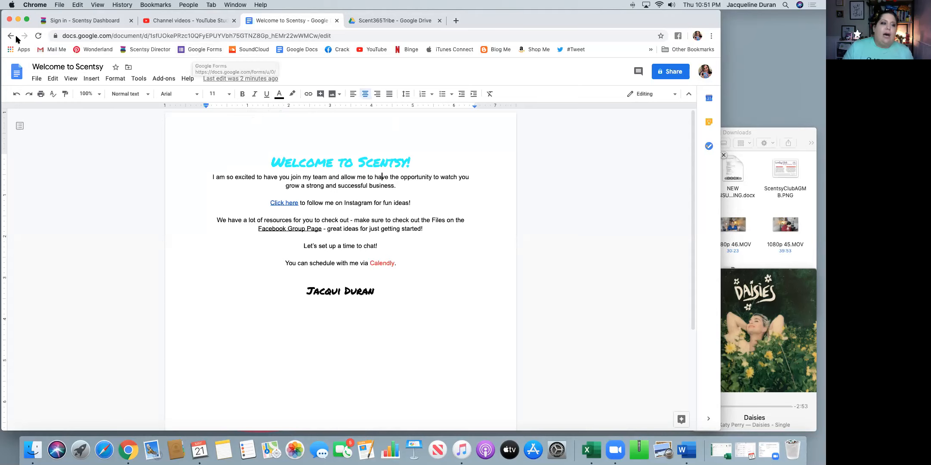
Go back to the Docs home list and browse through the recent documents.
left_click(16, 71)
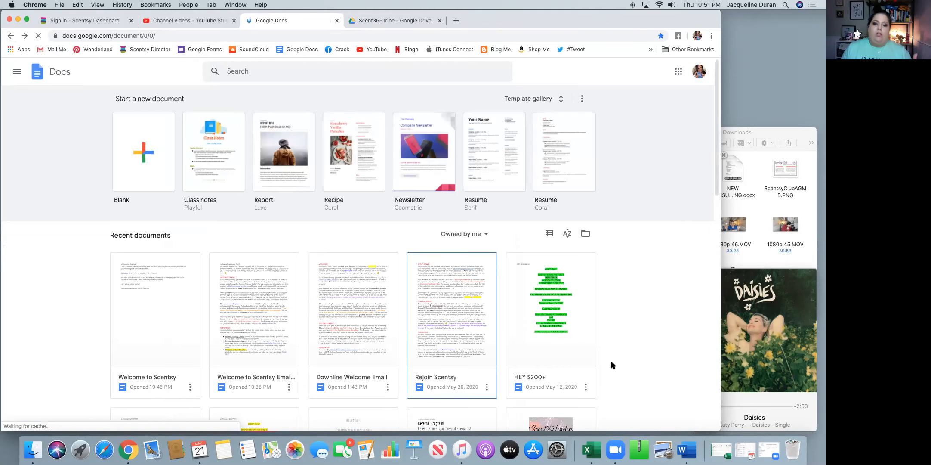
scroll(611, 361, "down", 5)
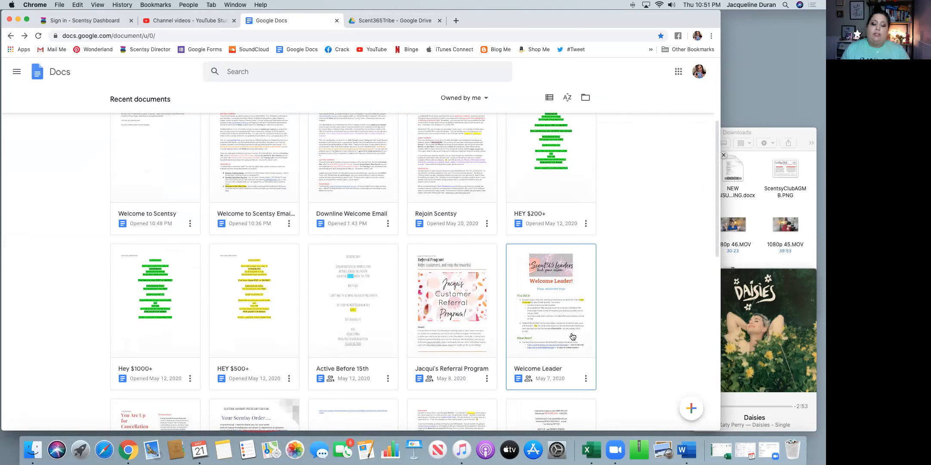
scroll(572, 336, "down", 5)
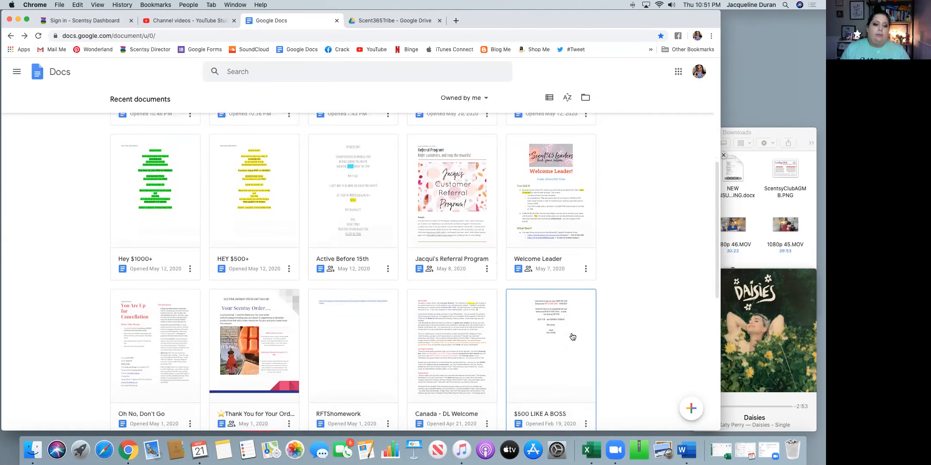
scroll(572, 336, "down", 2)
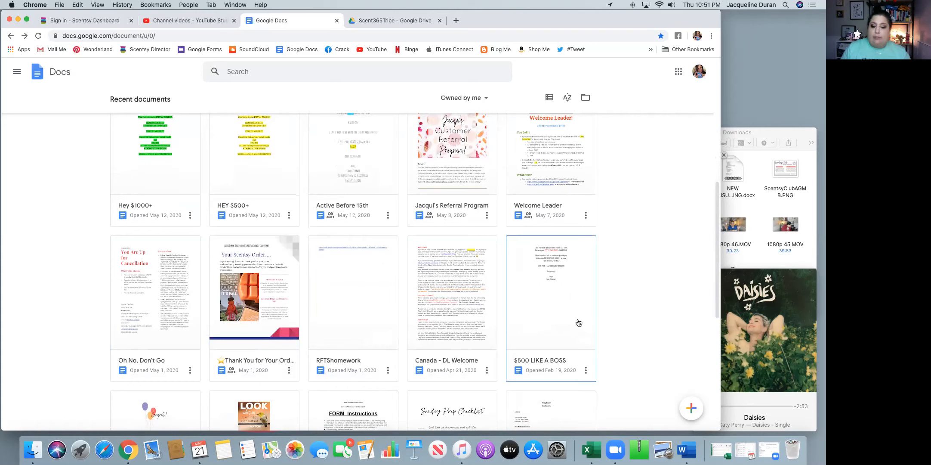
scroll(621, 324, "down", 5)
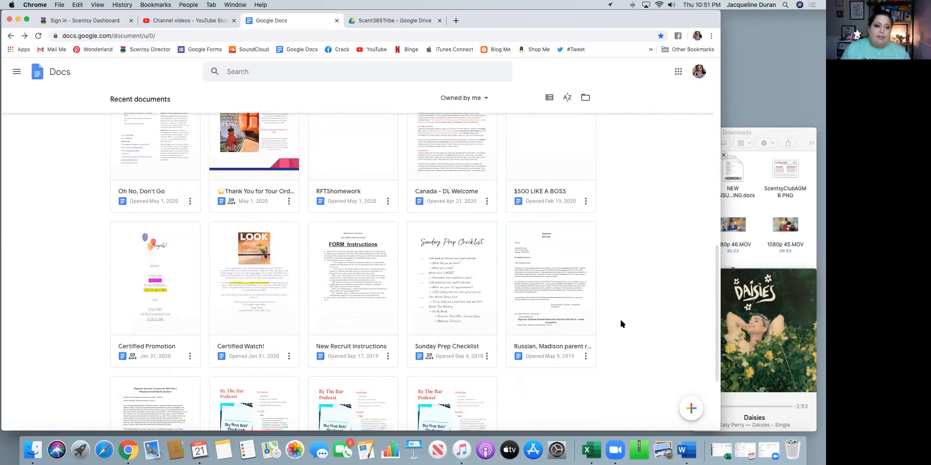
Open the "Sunday Prep Checklist" document and read through its weekly planning items.
left_click(462, 296)
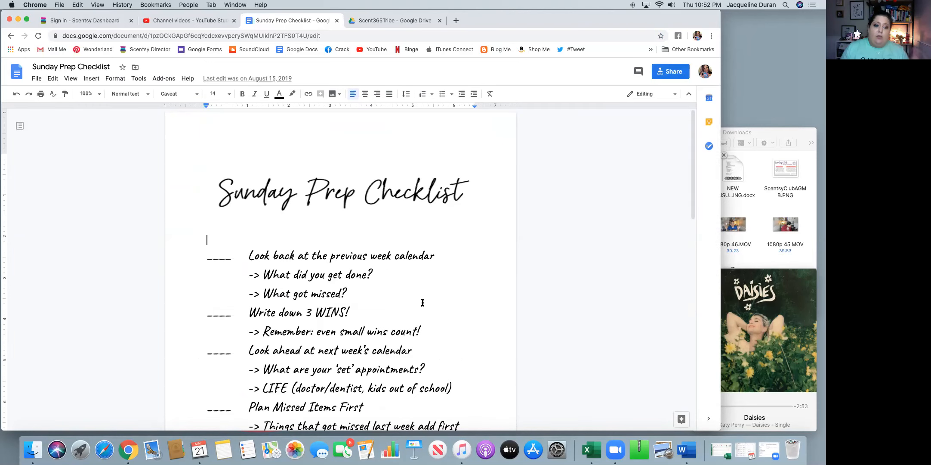
scroll(421, 303, "down", 4)
scroll(423, 303, "down", 15)
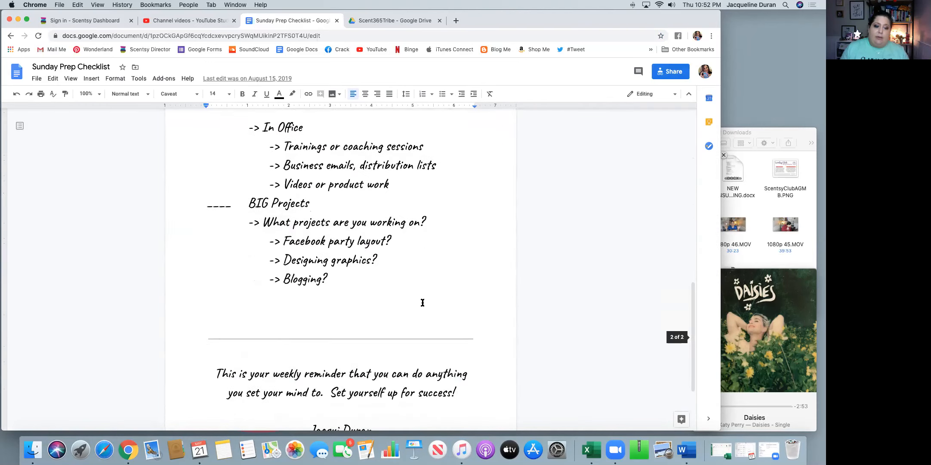
scroll(423, 302, "up", 20)
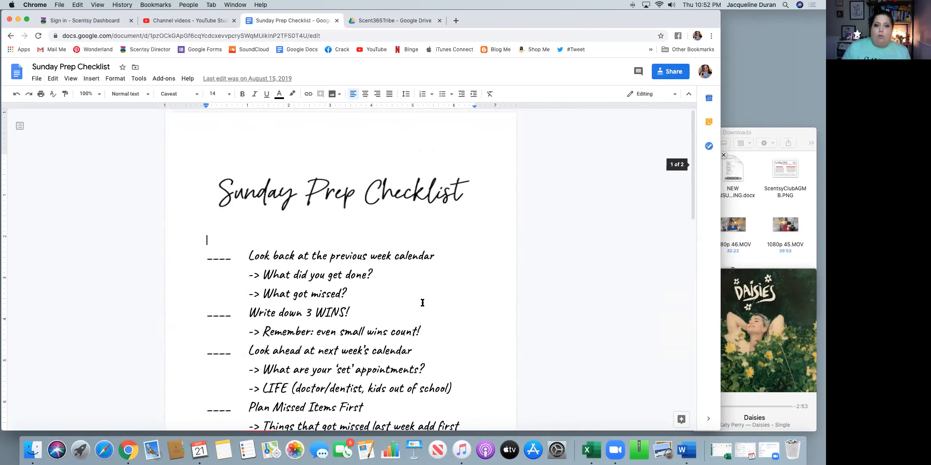
Switch to Google Forms, browse the recent forms and open the "Aladdin Pre-Order Form".
left_click(210, 50)
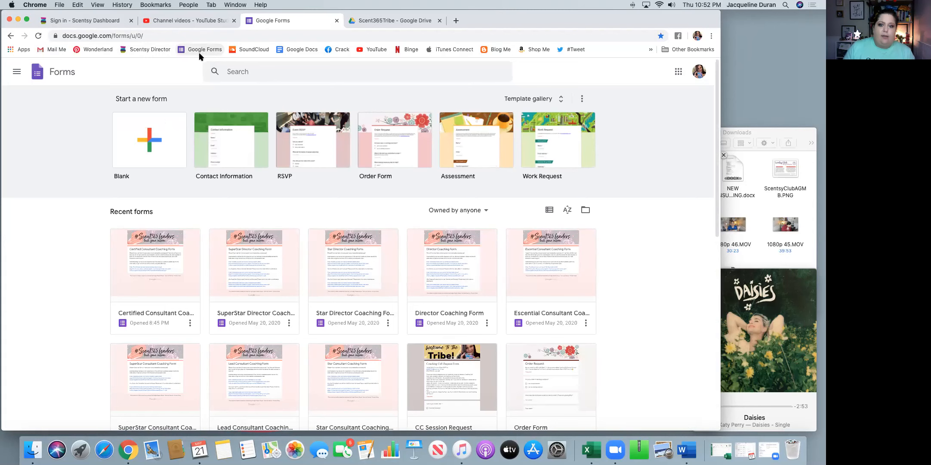
scroll(644, 289, "down", 1)
scroll(643, 291, "down", 5)
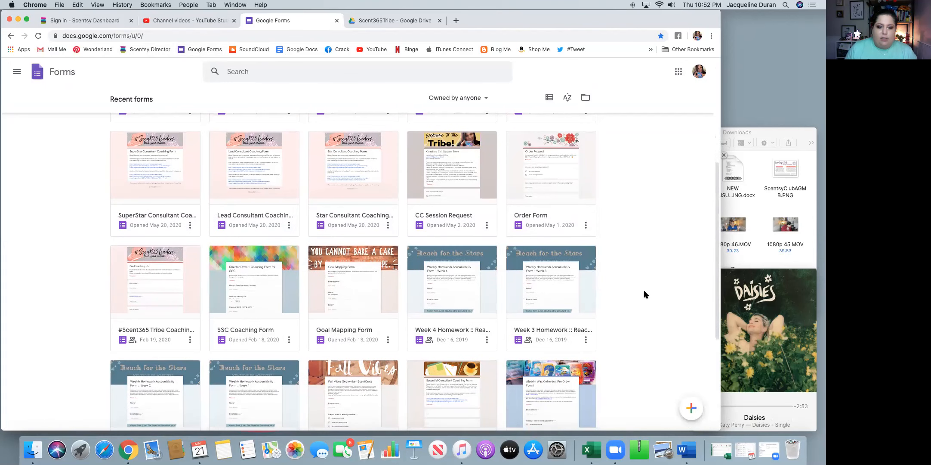
scroll(644, 292, "down", 5)
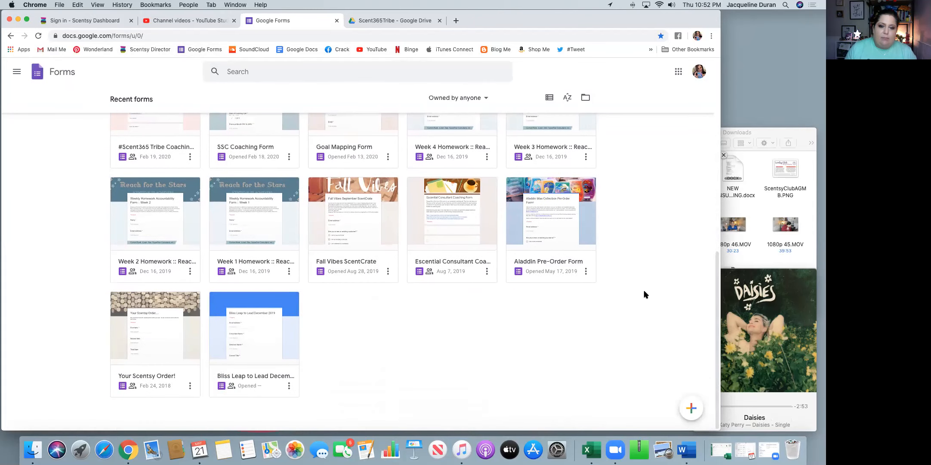
scroll(644, 293, "up", 10)
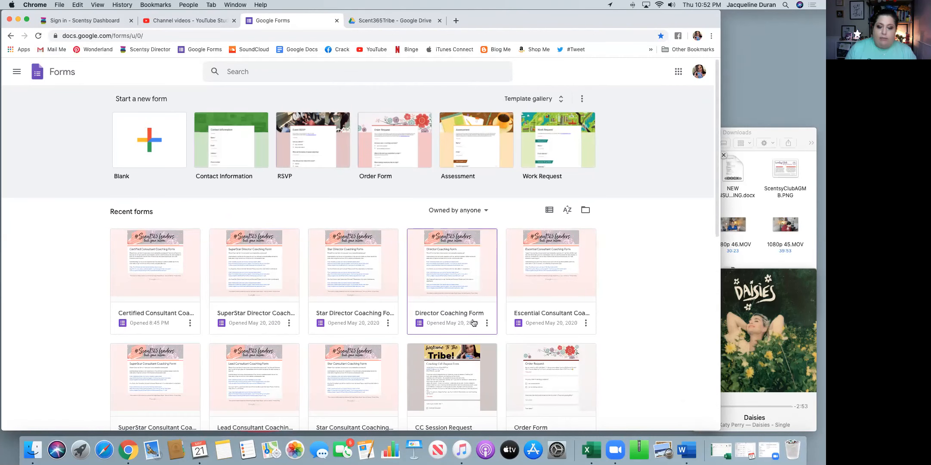
scroll(665, 289, "down", 5)
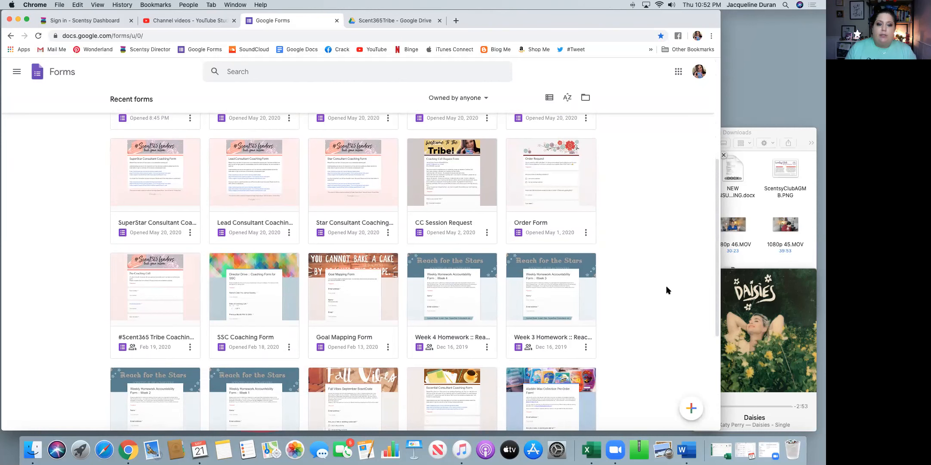
scroll(666, 289, "down", 2)
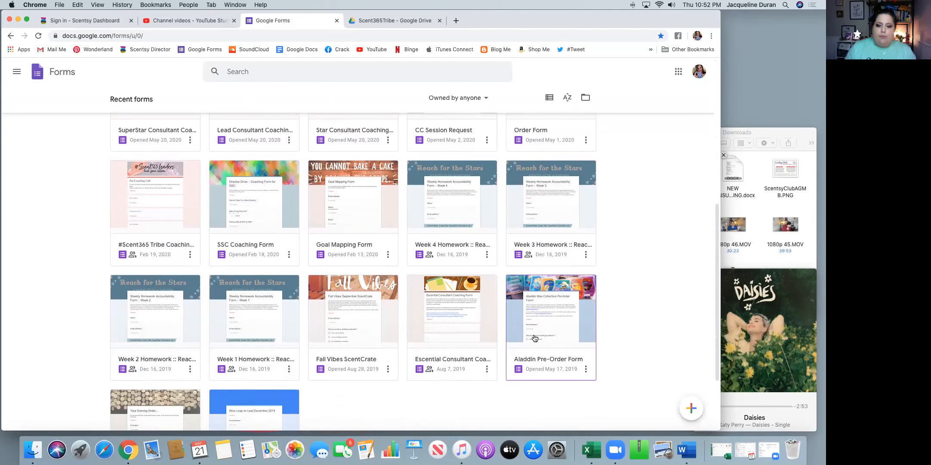
left_click(554, 359)
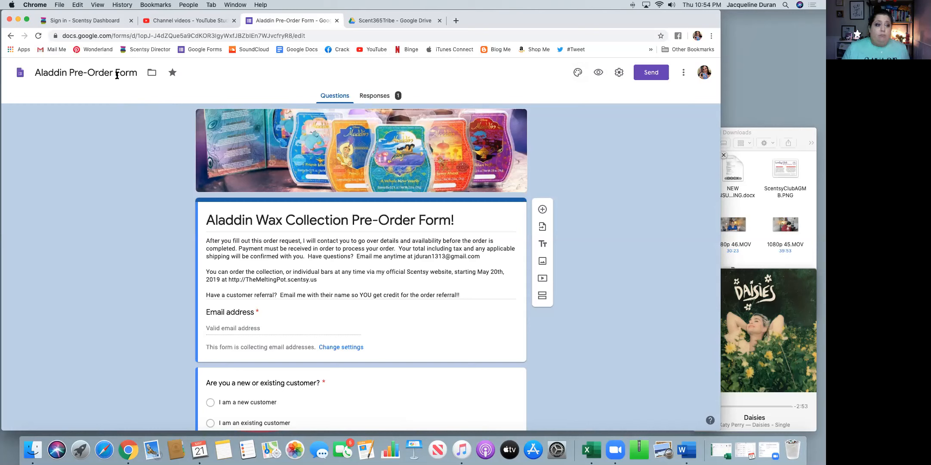
Look over the form's email sending options and its additional actions, such as making a copy, without applying any.
left_click(95, 73)
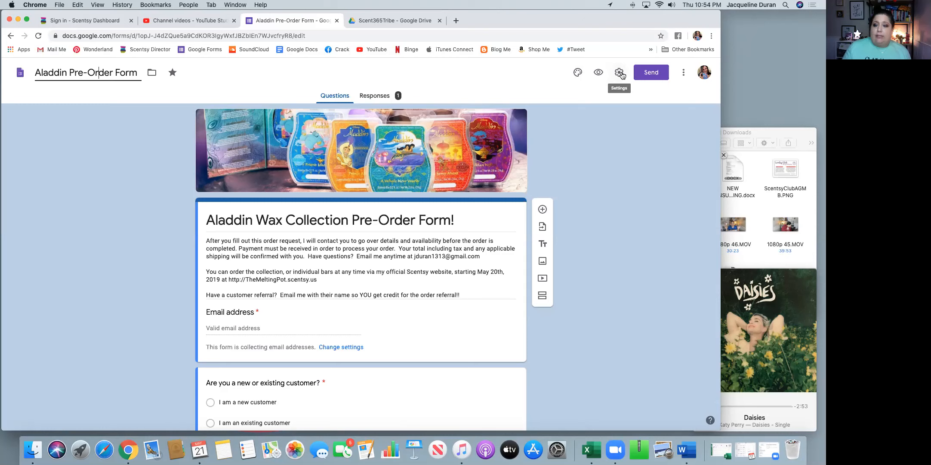
left_click(651, 73)
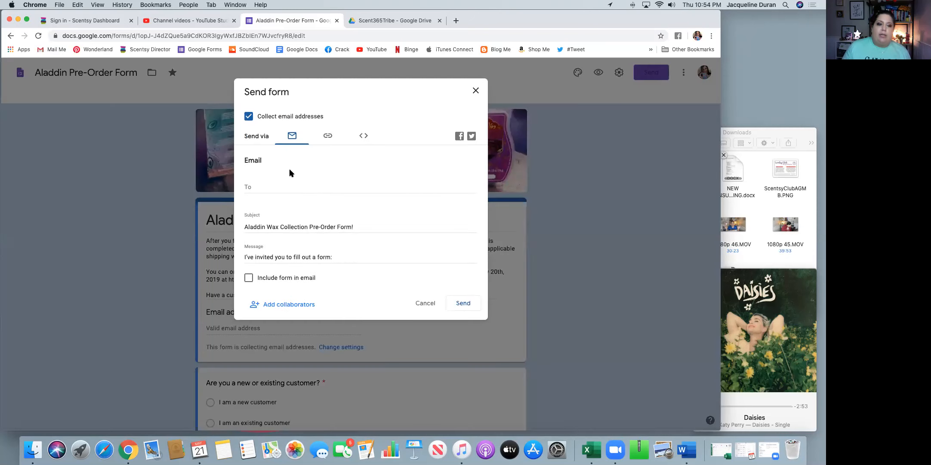
left_click(260, 188)
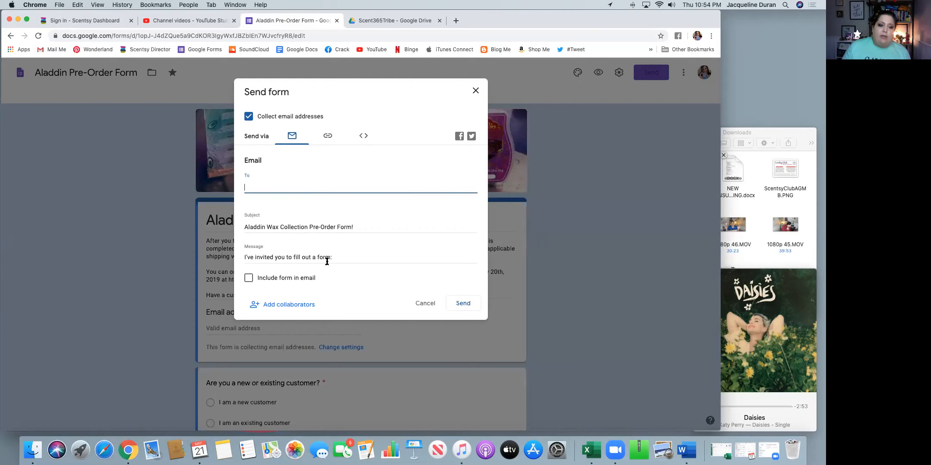
left_click(476, 93)
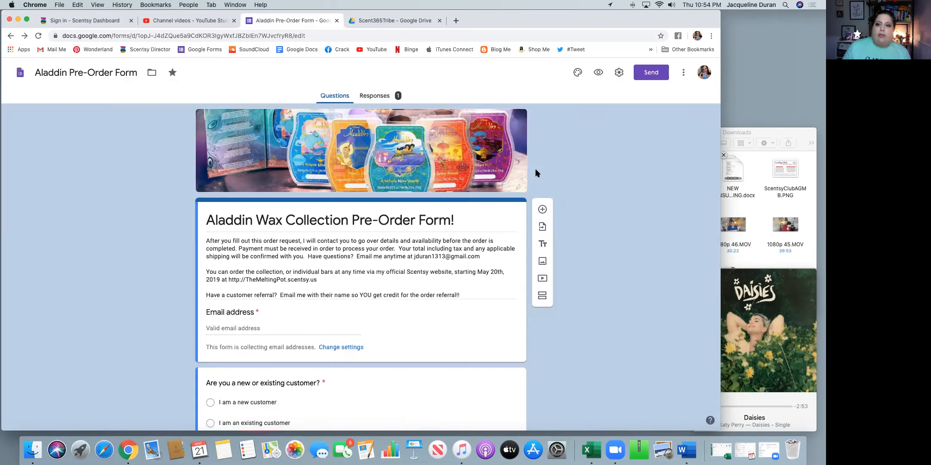
left_click(683, 77)
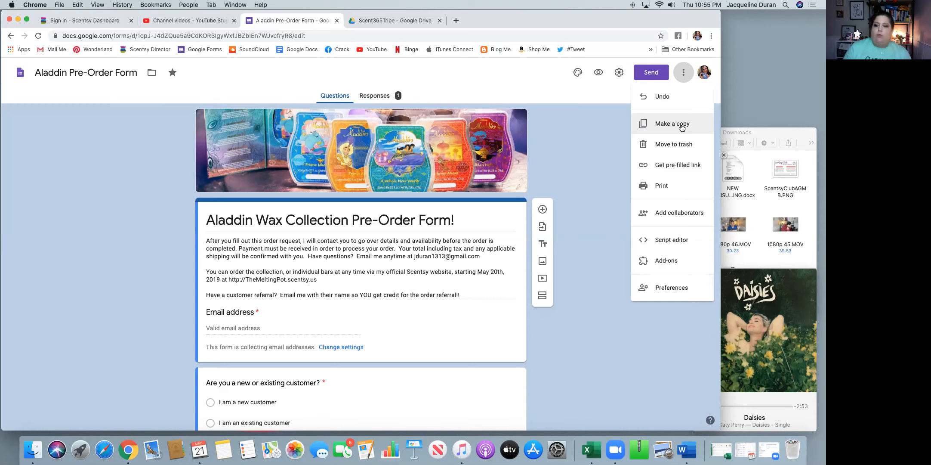
left_click(564, 138)
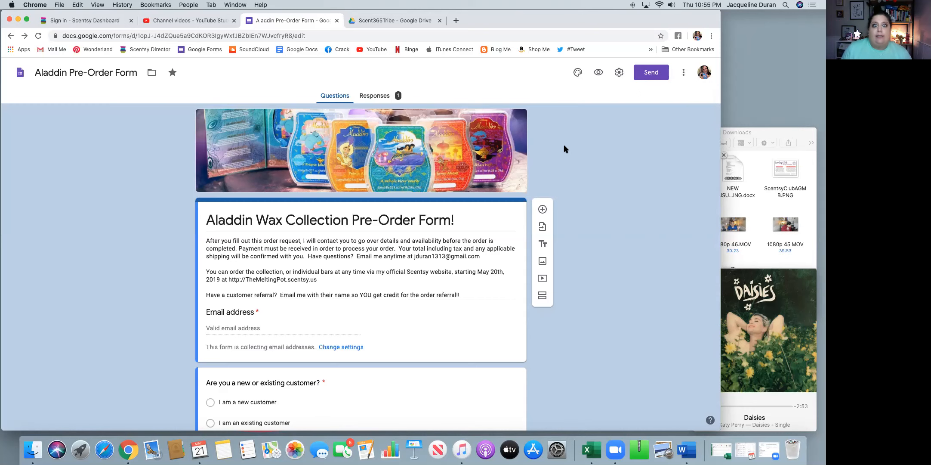
Preview the pre-order form as a customer, read all questions through the payment option, and close the preview.
left_click(600, 74)
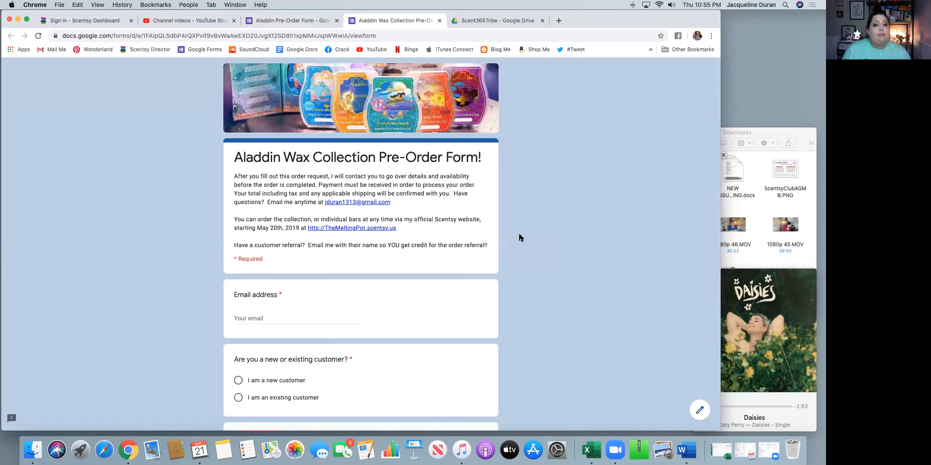
scroll(519, 237, "down", 3)
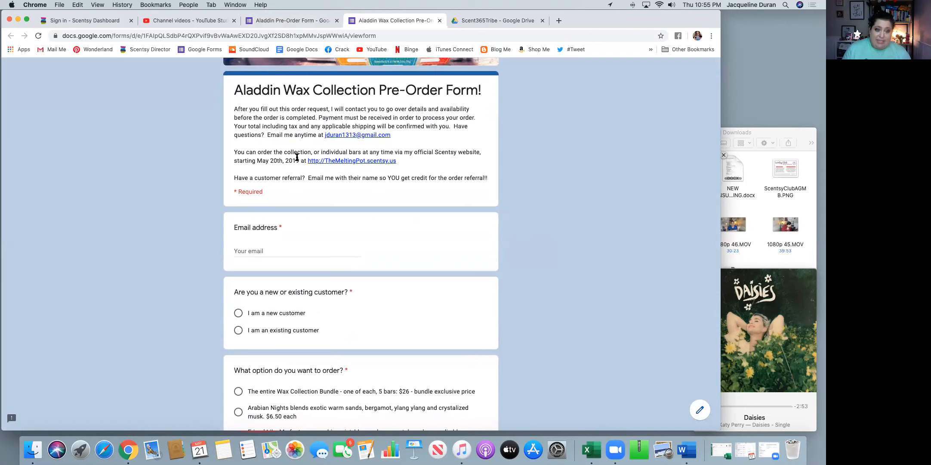
scroll(435, 207, "down", 5)
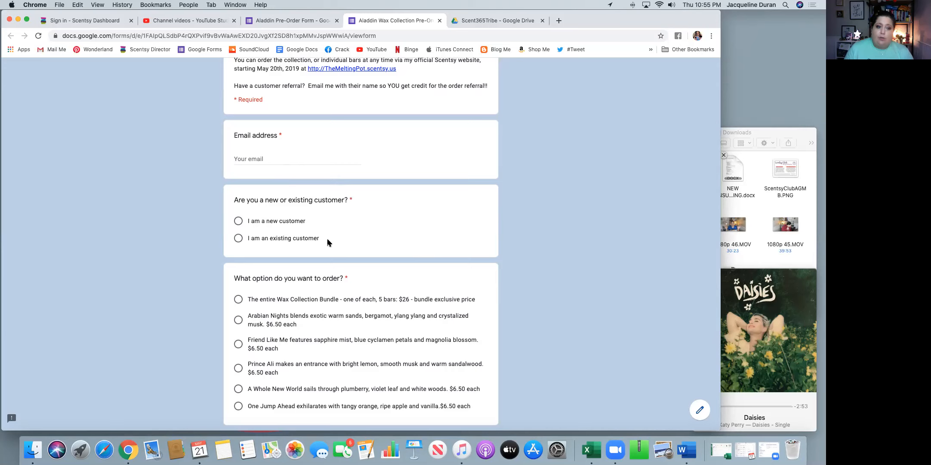
scroll(355, 269, "down", 6)
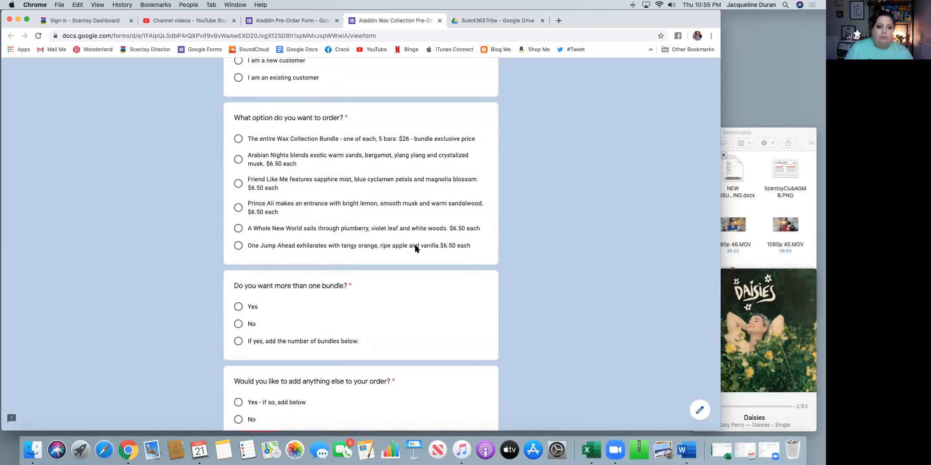
scroll(415, 248, "down", 5)
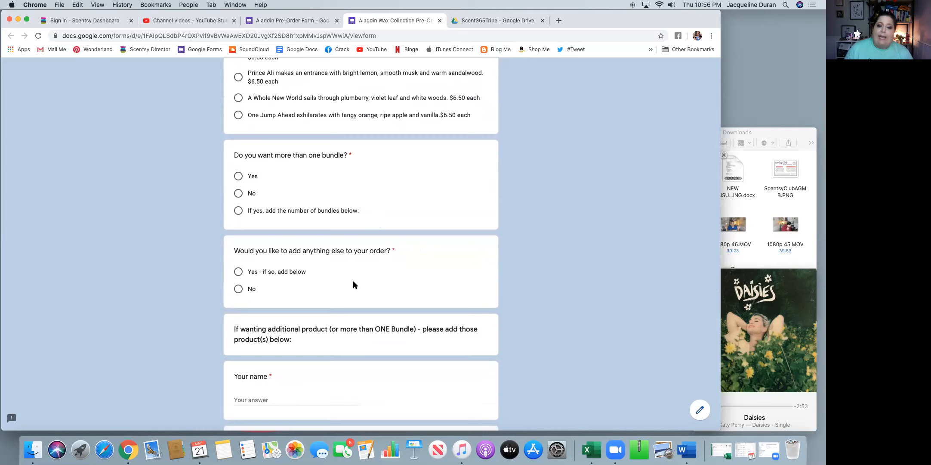
scroll(353, 284, "down", 4)
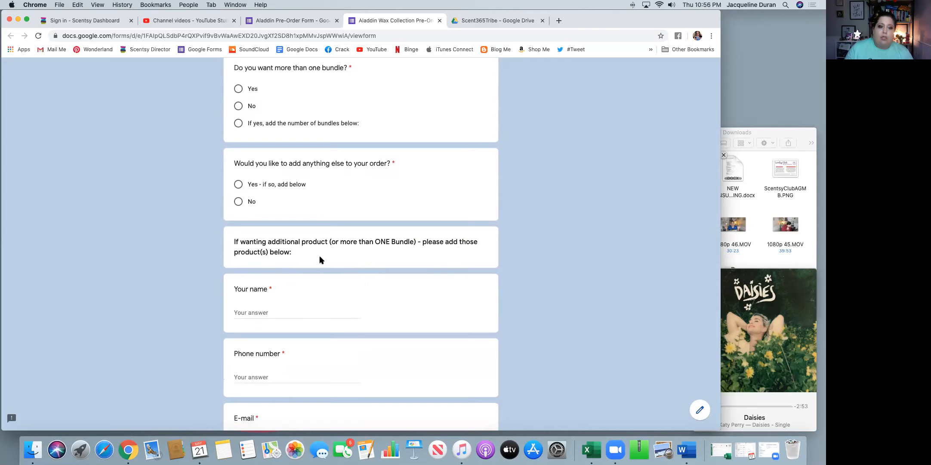
scroll(319, 258, "down", 5)
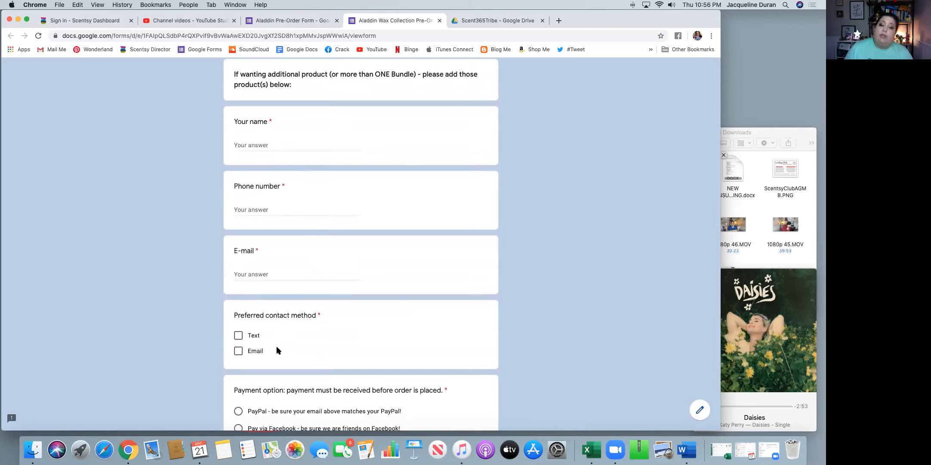
scroll(277, 348, "down", 3)
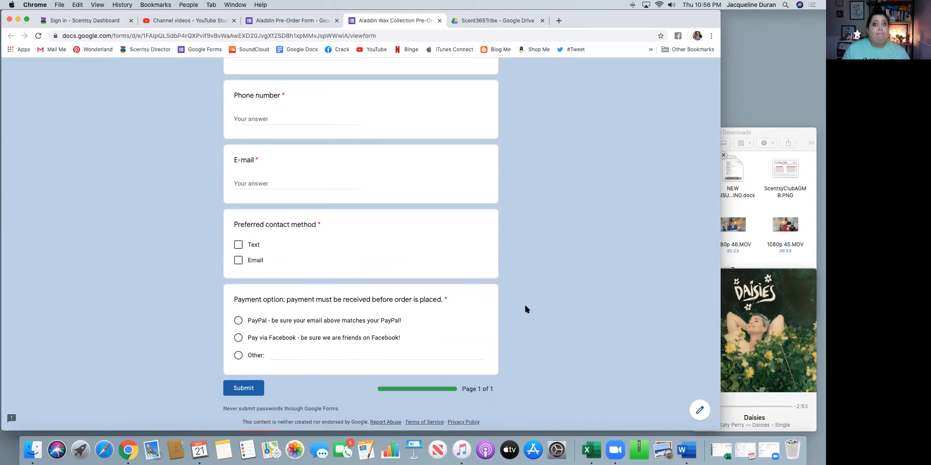
scroll(525, 309, "up", 20)
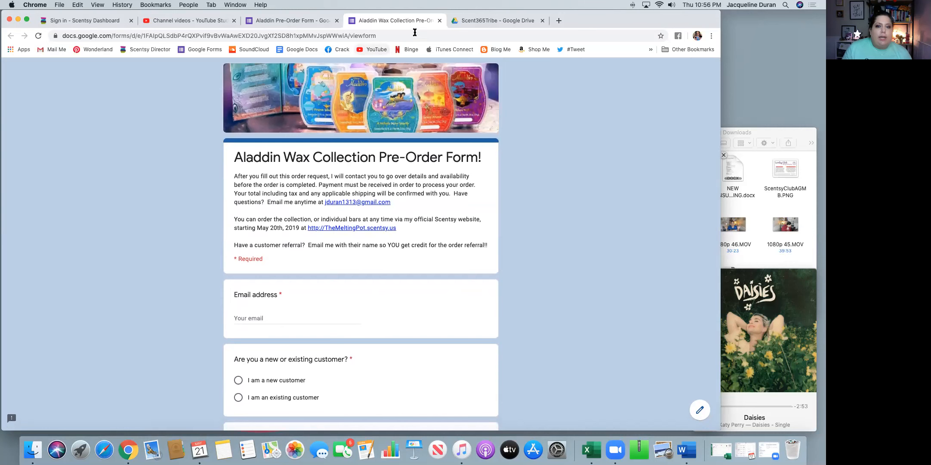
left_click(440, 21)
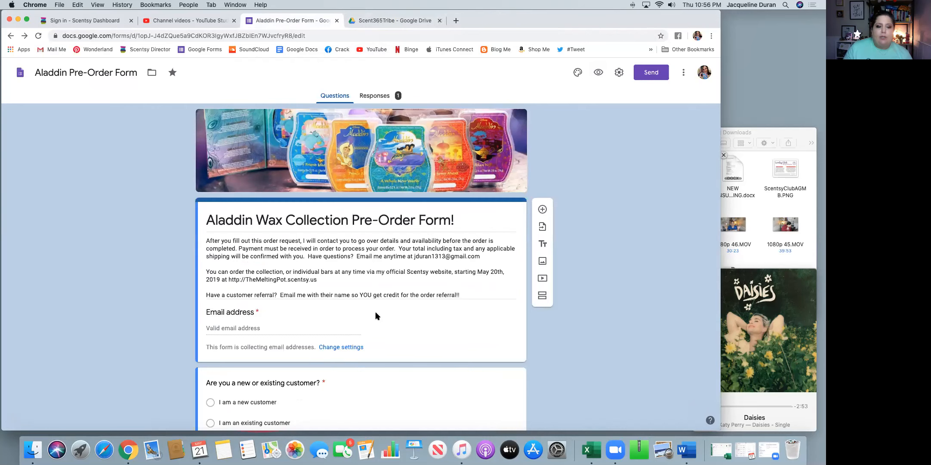
Highlight the description text under the form's title in the editor and deselect it.
scroll(376, 312, "down", 3)
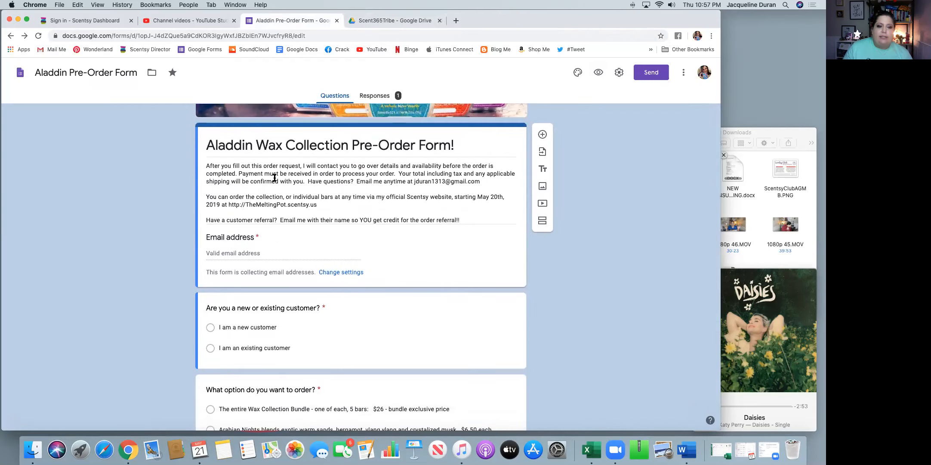
triple_click(275, 177)
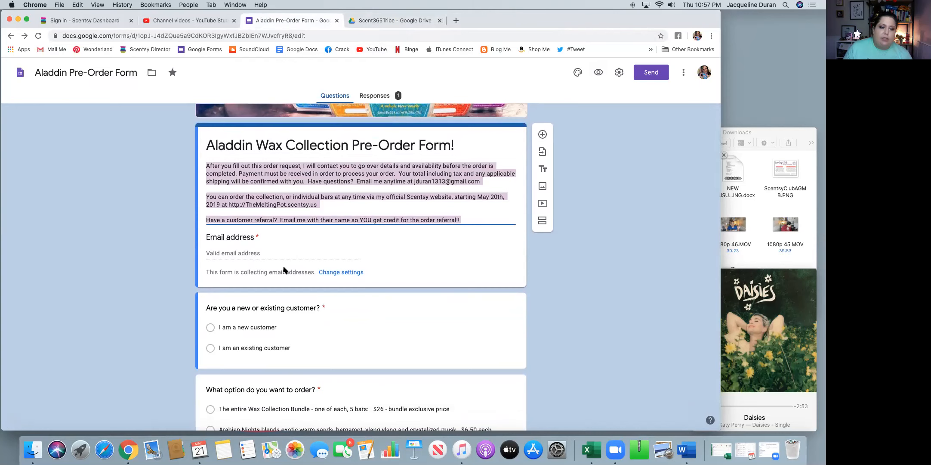
left_click(577, 311)
Open the "Are you a new or existing customer?" question for editing and view the available question types.
scroll(576, 311, "down", 7)
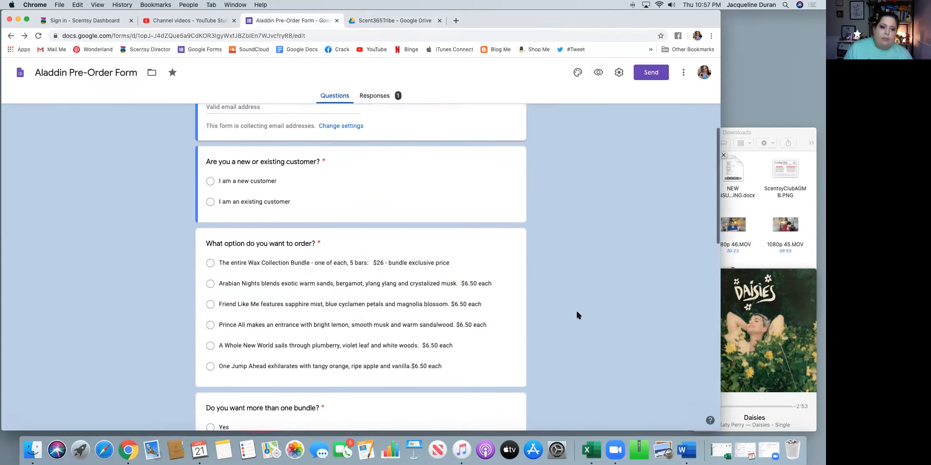
left_click(375, 161)
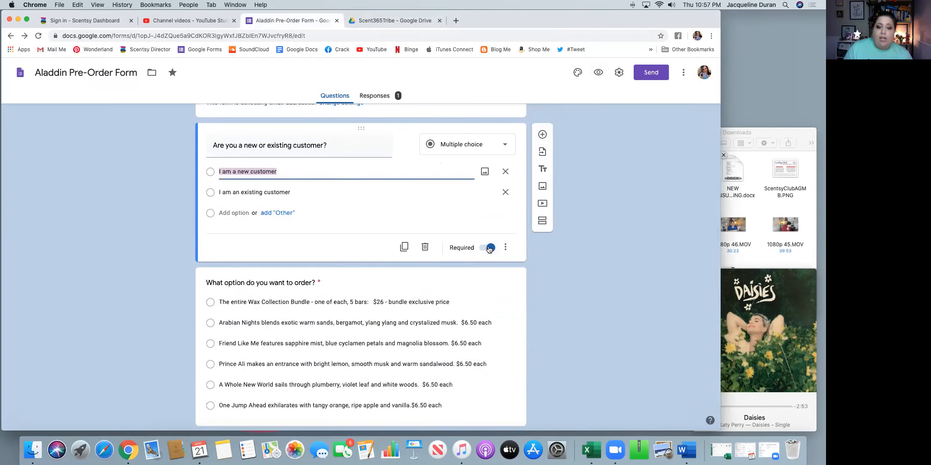
left_click(580, 194)
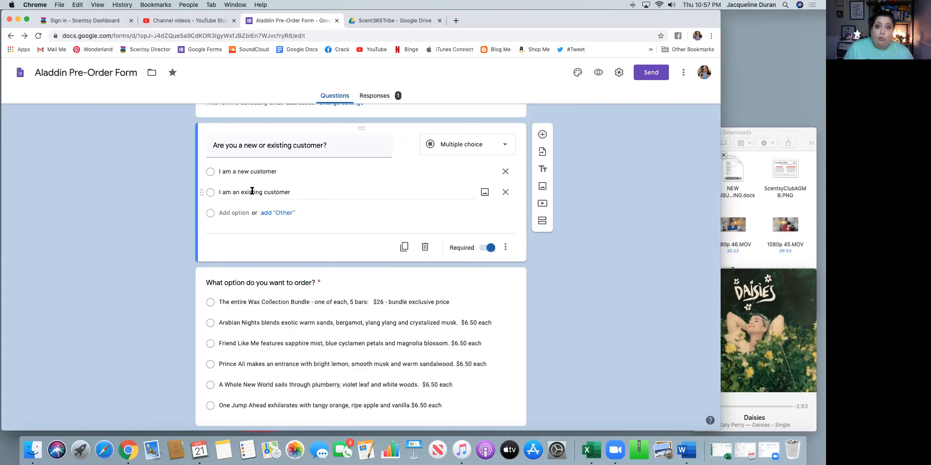
left_click(507, 147)
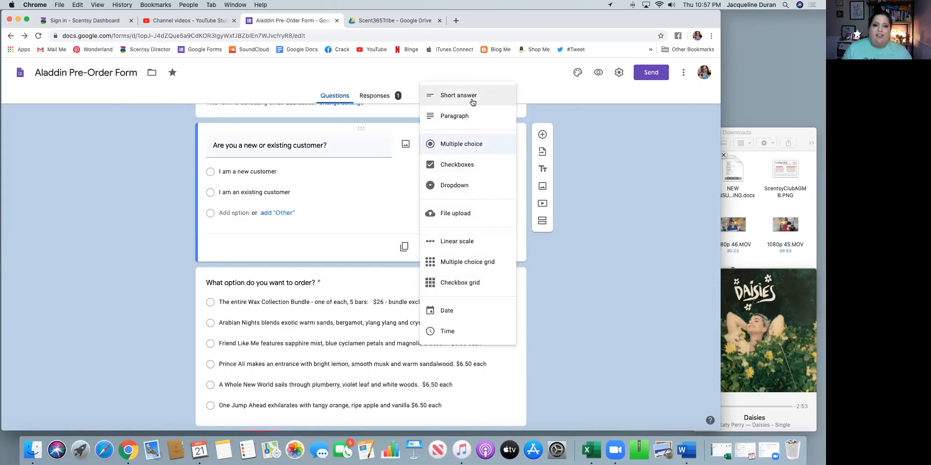
left_click(564, 305)
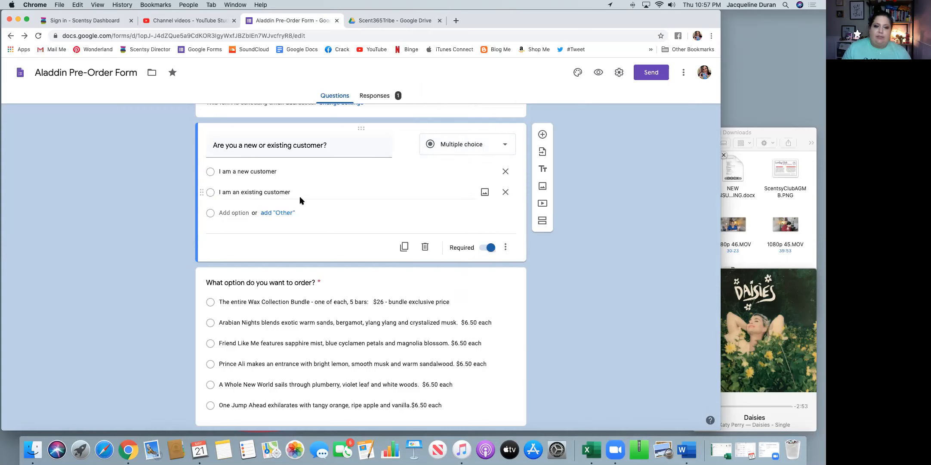
Review the remaining questions in the form editor, from the order options to the customer contact fields.
scroll(446, 221, "down", 2)
scroll(446, 221, "down", 5)
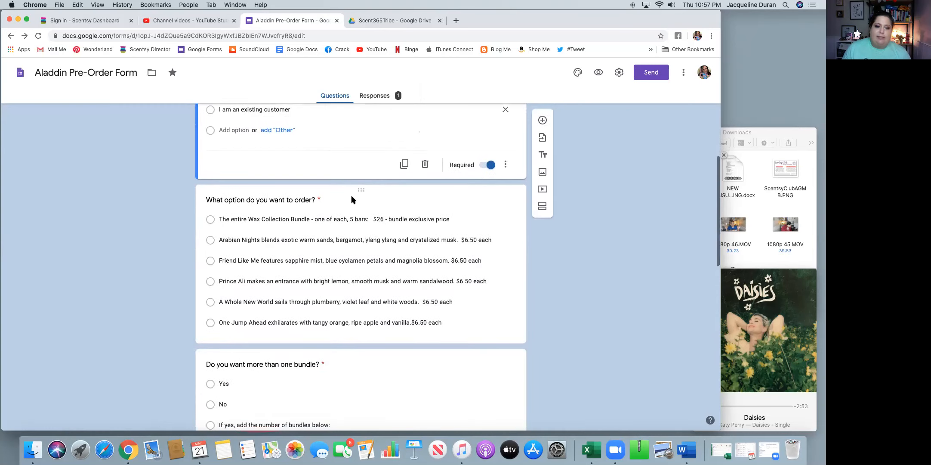
scroll(384, 335, "down", 20)
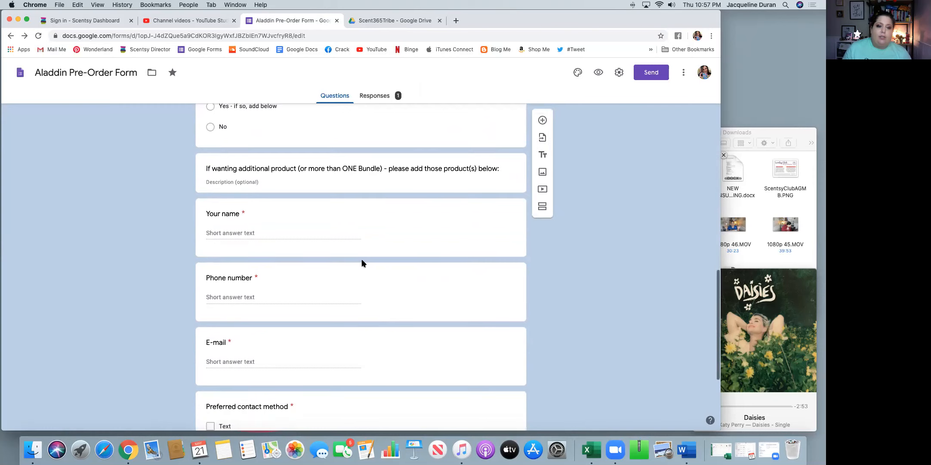
Open the "Your name" question for editing, view its available answer types, and review the remaining questions through the payment option.
left_click(410, 235)
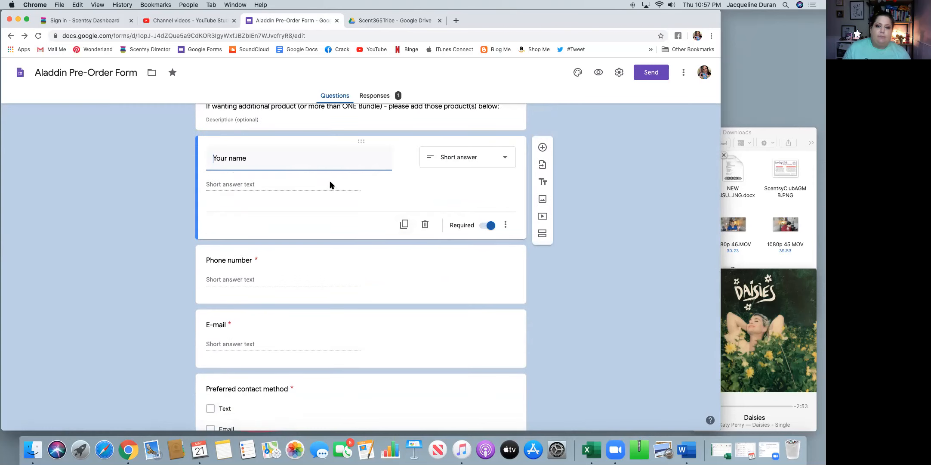
left_click(507, 159)
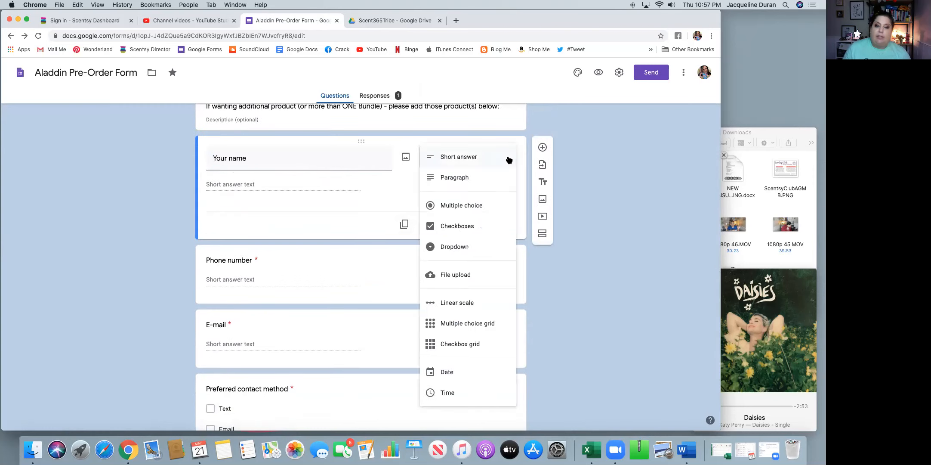
left_click(505, 160)
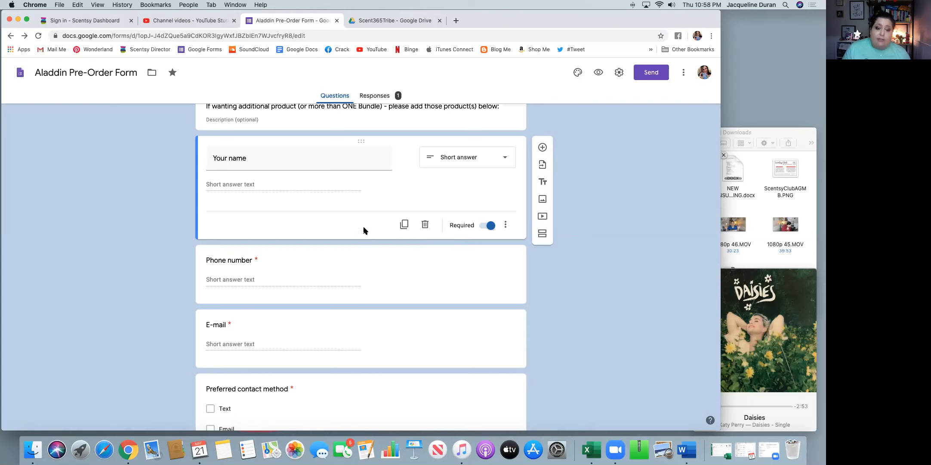
scroll(380, 242, "down", 4)
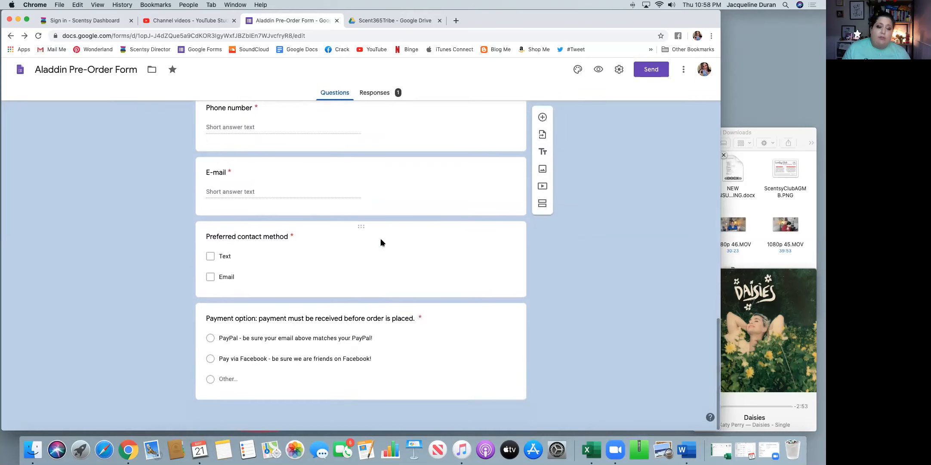
Restyle the Aladdin pre-order form with the red-orange theme color and the Playful font style, and close the theme options.
scroll(381, 242, "up", 10)
scroll(381, 242, "up", 15)
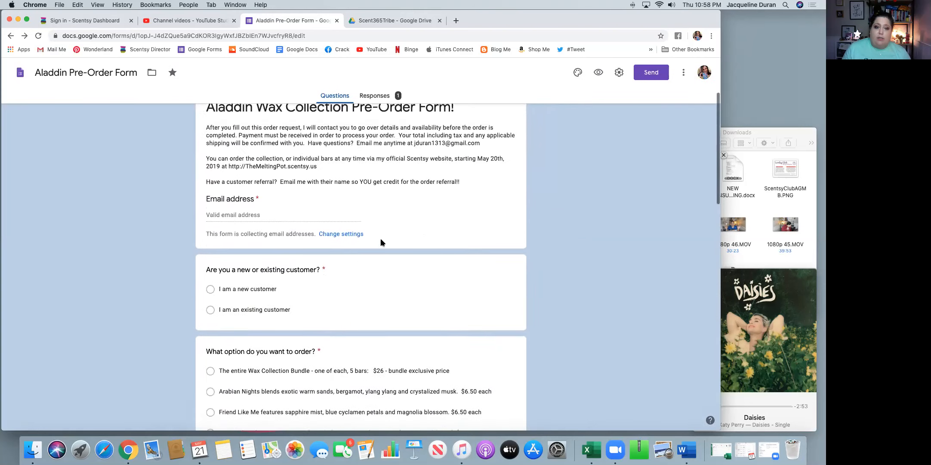
left_click(578, 73)
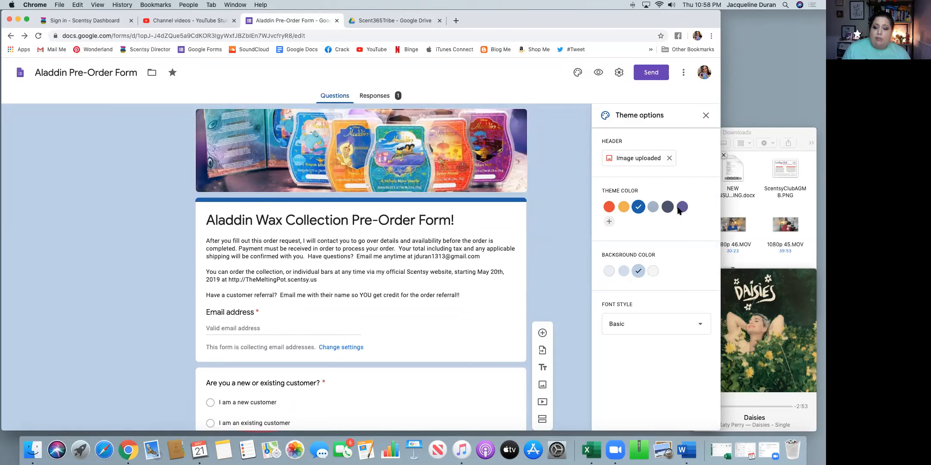
left_click(609, 207)
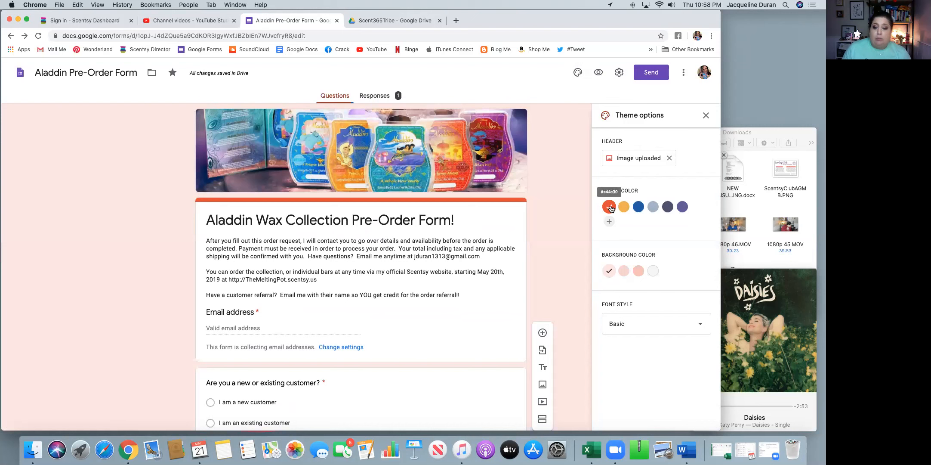
left_click(702, 326)
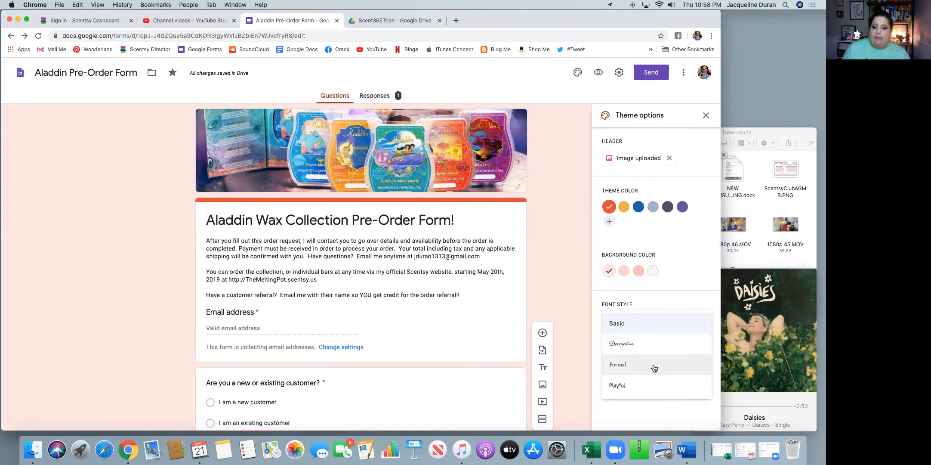
left_click(643, 387)
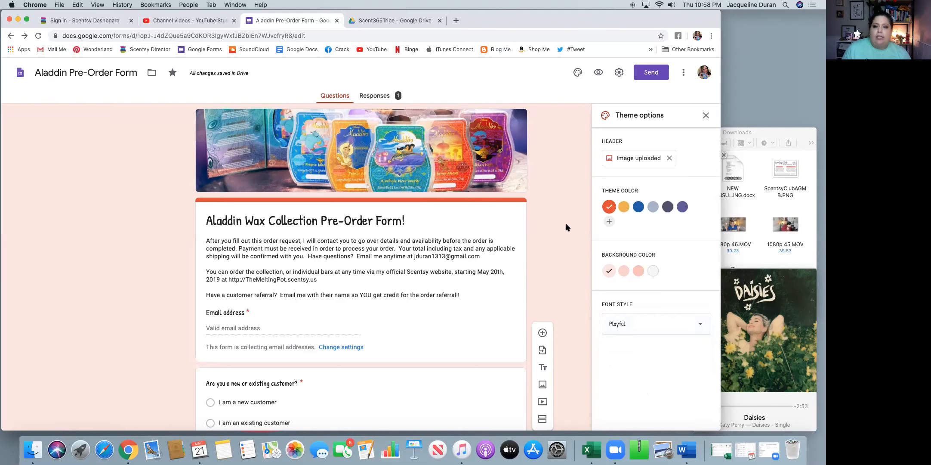
scroll(565, 227, "down", 5)
scroll(565, 228, "up", 6)
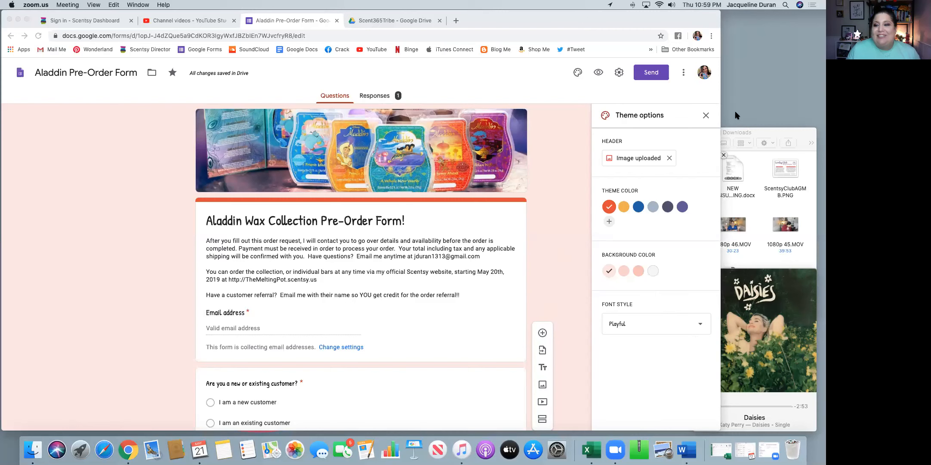
left_click(705, 116)
left_click(706, 116)
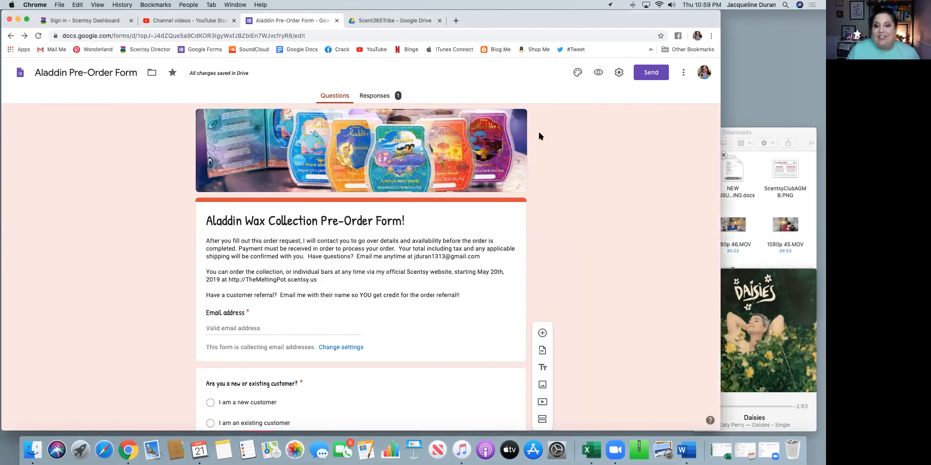
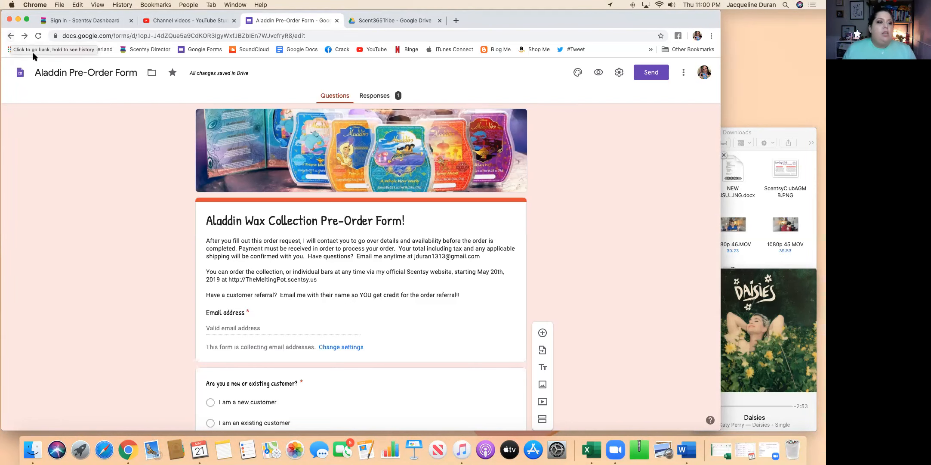
Return to the Google Forms home page and look through the recent forms.
left_click(11, 37)
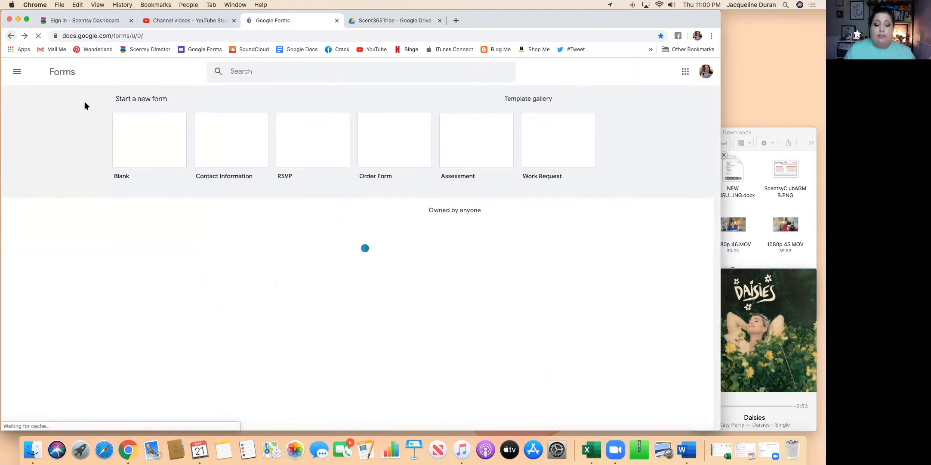
scroll(554, 232, "down", 5)
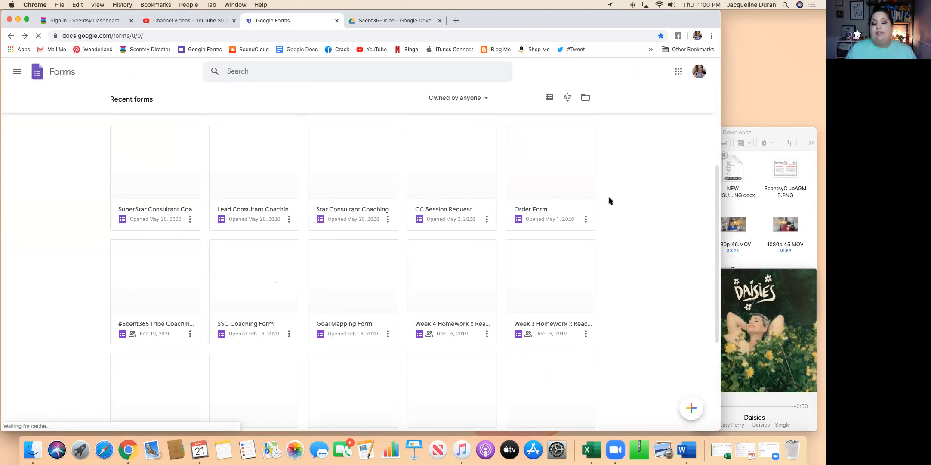
scroll(609, 197, "down", 1)
scroll(609, 200, "down", 2)
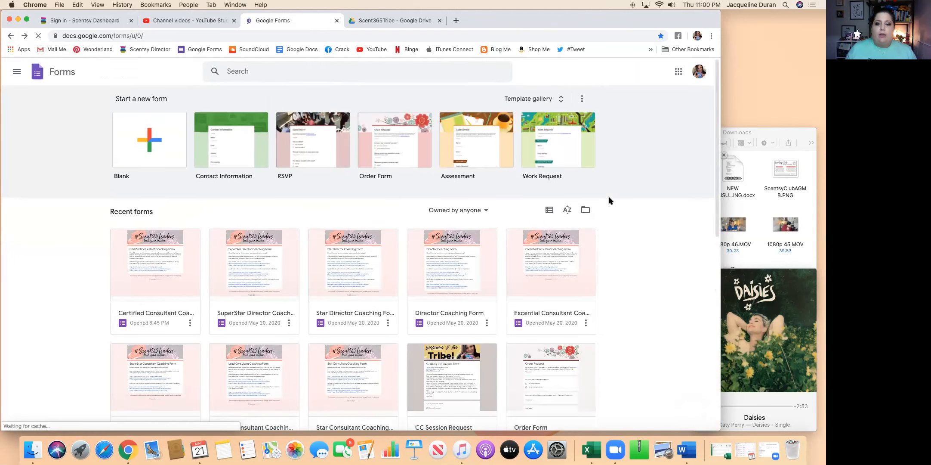
scroll(608, 200, "down", 6)
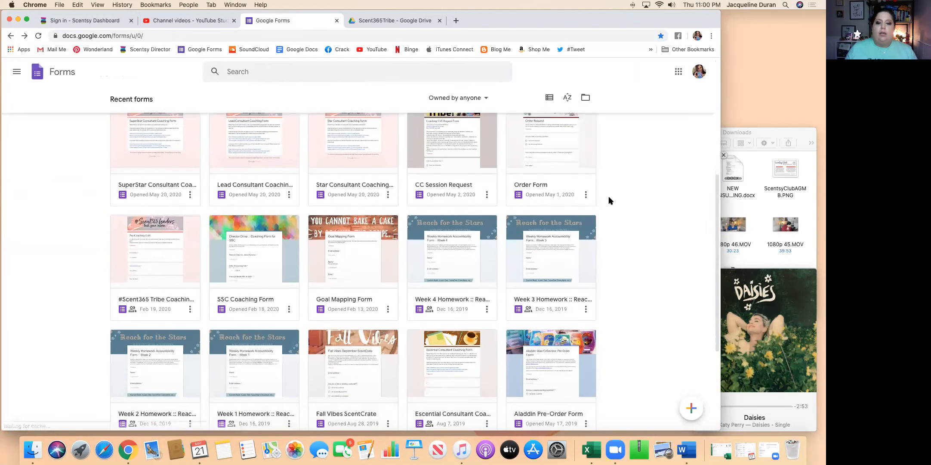
scroll(608, 200, "down", 4)
scroll(608, 200, "up", 10)
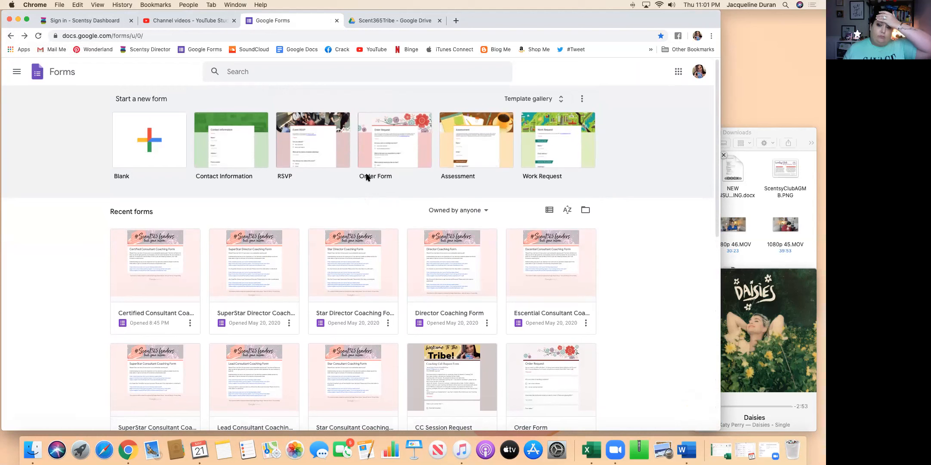
Browse the full template gallery's Personal, Work and Education forms and create a form from the Customer Feedback template.
left_click(563, 98)
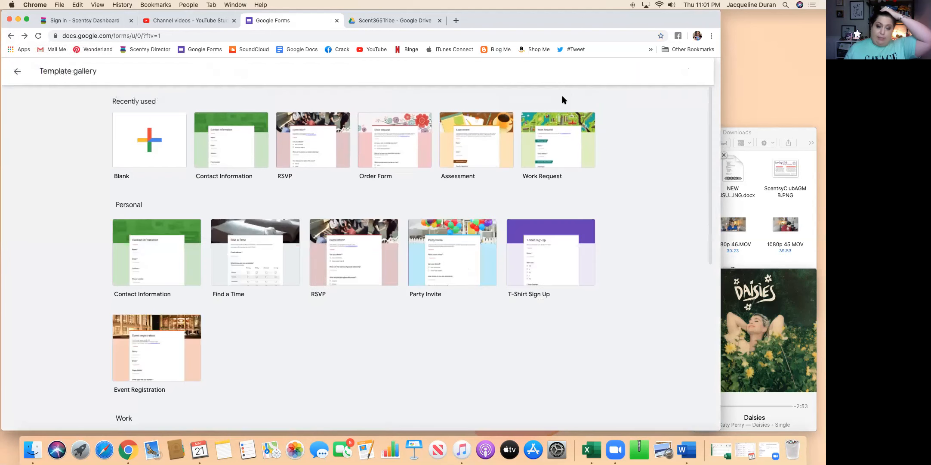
scroll(321, 339, "down", 5)
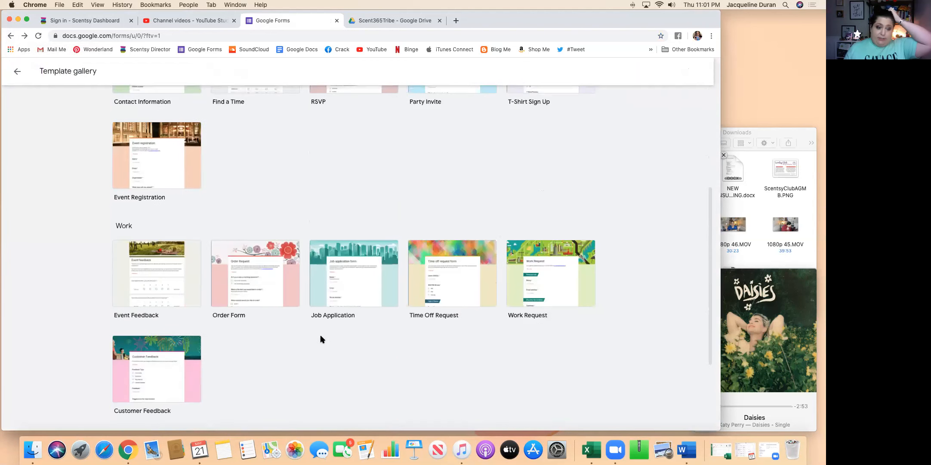
scroll(321, 339, "down", 2)
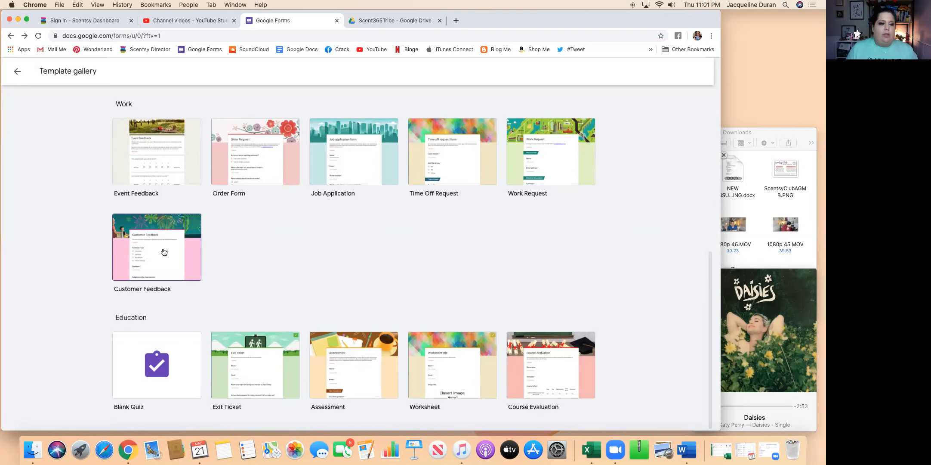
scroll(316, 227, "up", 5)
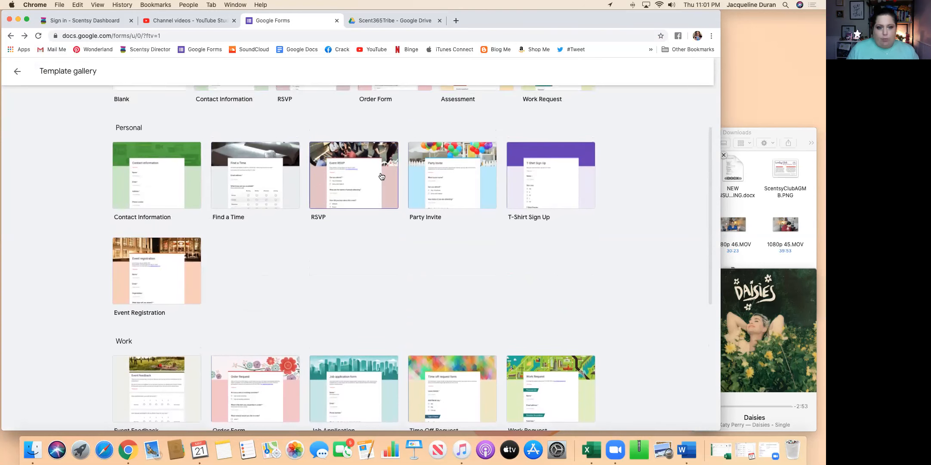
scroll(381, 176, "up", 2)
scroll(358, 275, "down", 7)
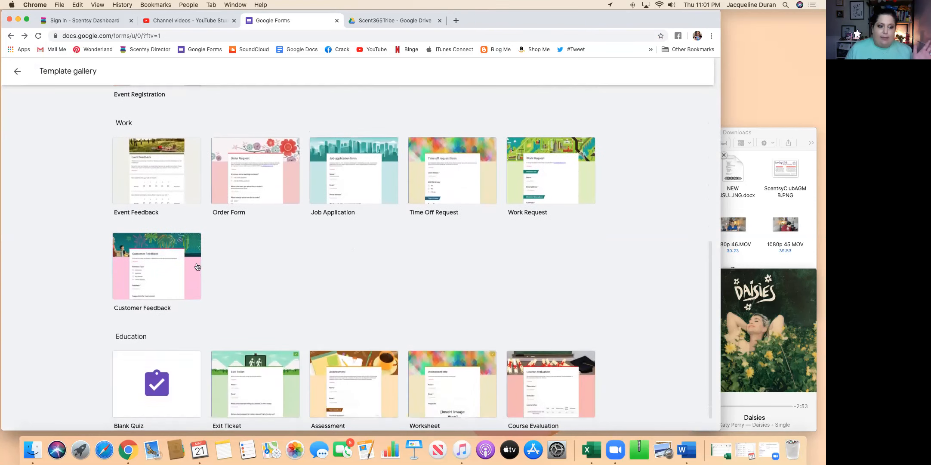
left_click(172, 272)
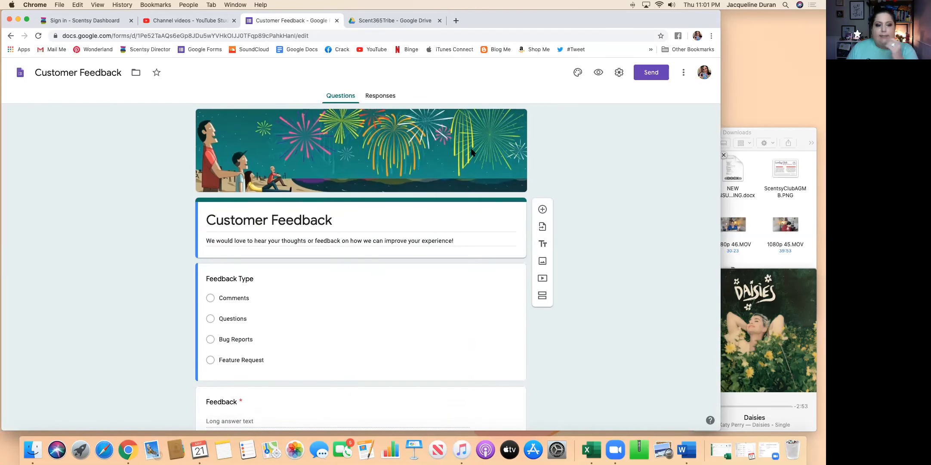
Remove the Customer Feedback form's fireworks header image and look through the themes, upload and photos sources for a replacement.
left_click(578, 72)
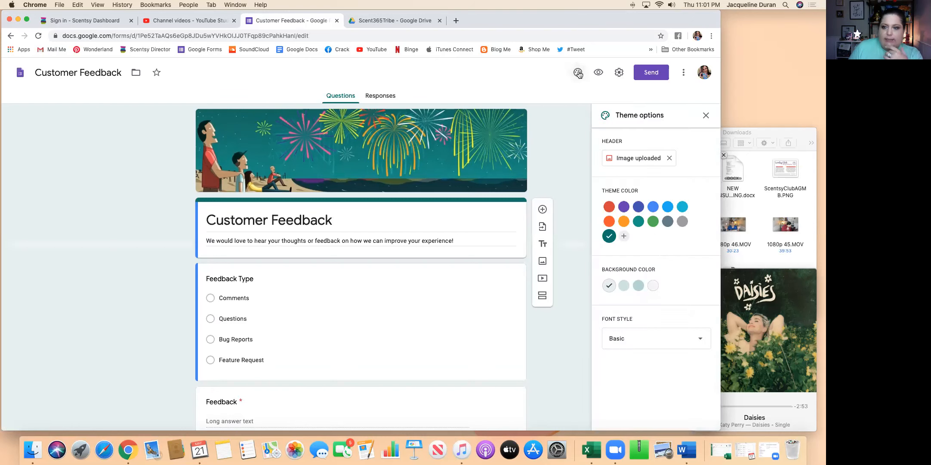
left_click(670, 158)
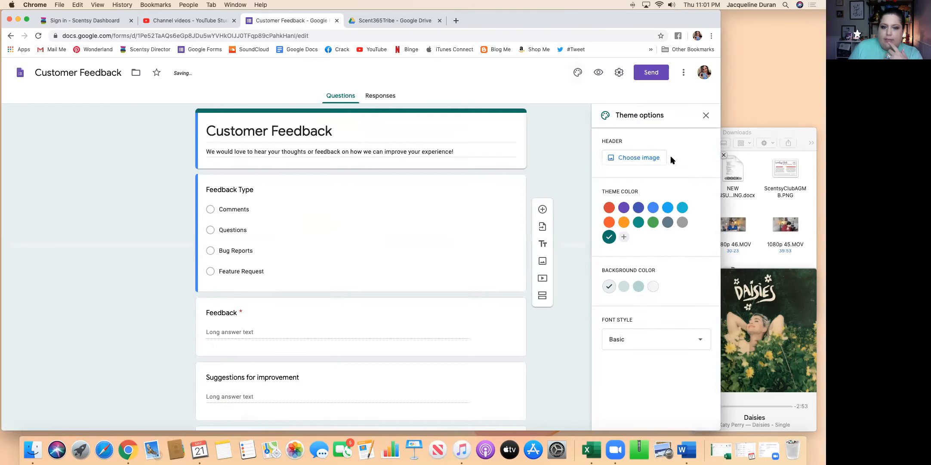
left_click(637, 158)
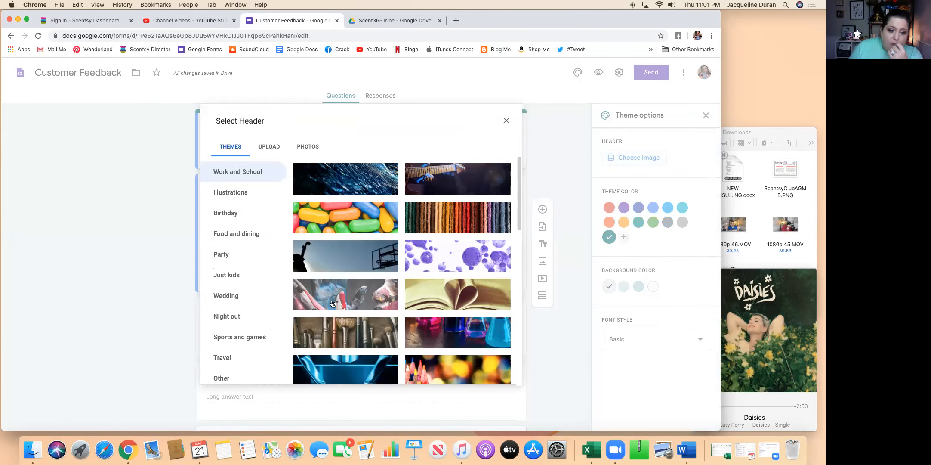
left_click(267, 147)
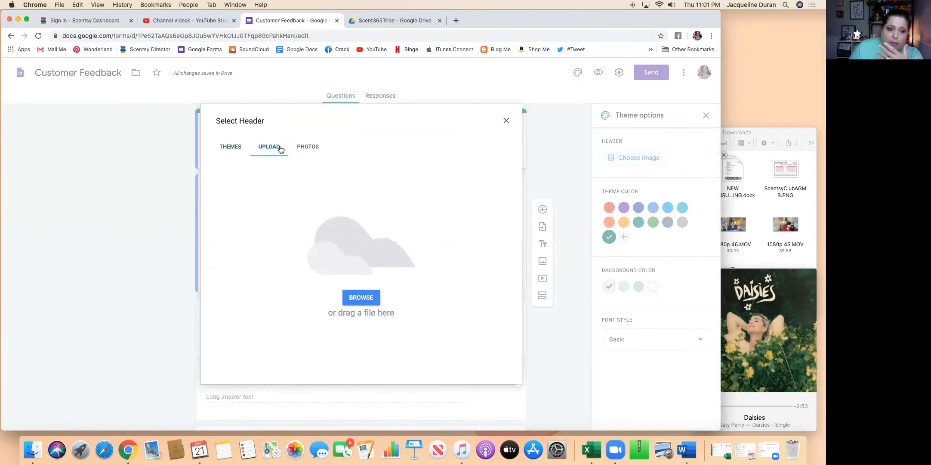
left_click(307, 149)
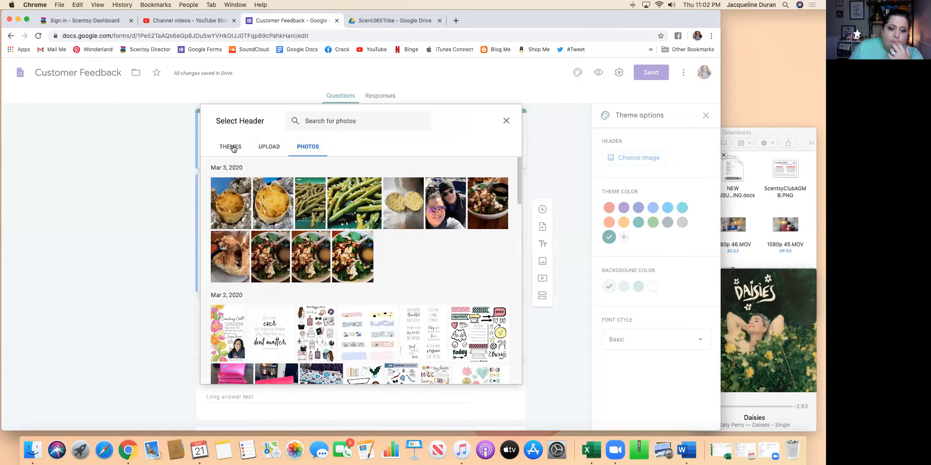
Insert the photo of stacked pink Scentsy packages as the header, cropped to the band with the round FREE sticker.
scroll(240, 377, "down", 2)
left_click(240, 377)
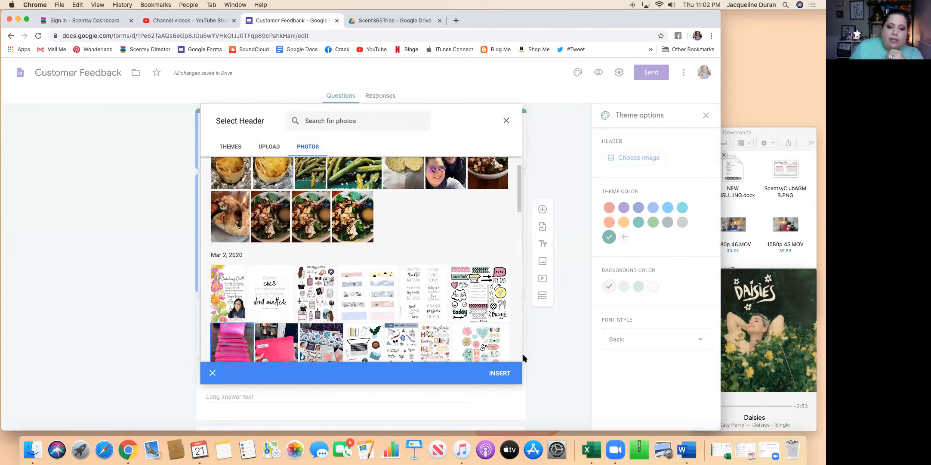
left_click(498, 374)
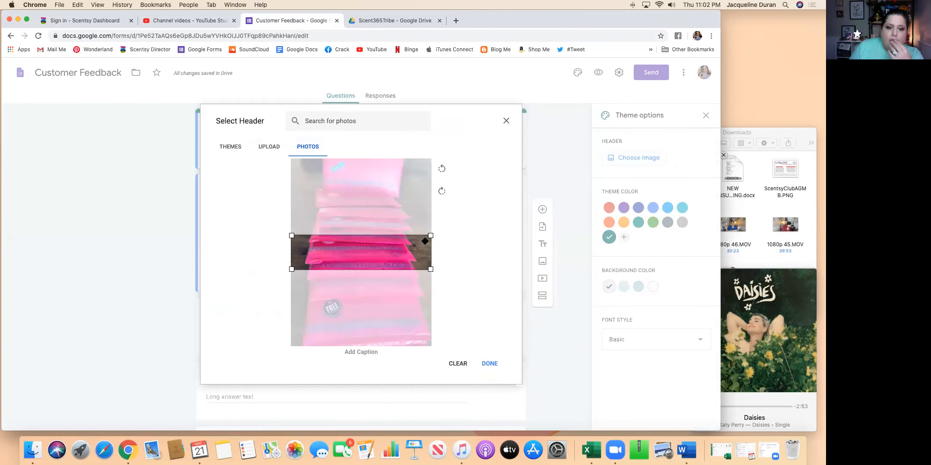
left_click_drag(364, 264, 364, 318)
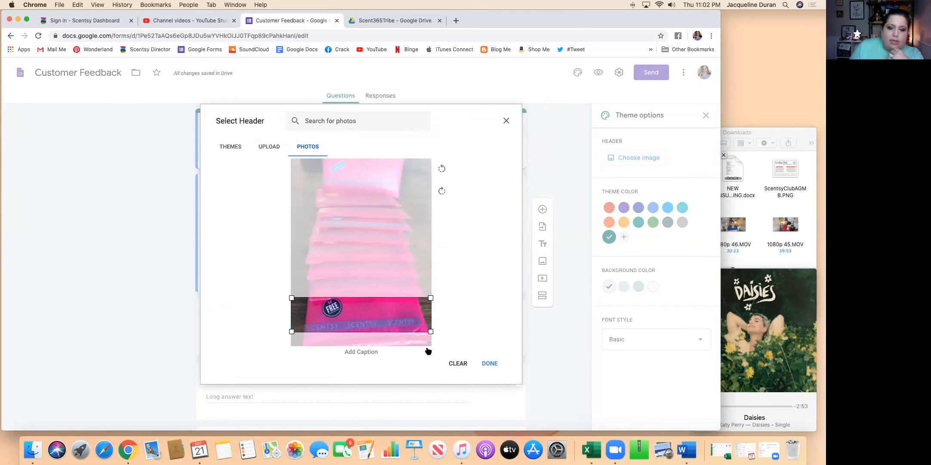
left_click(489, 364)
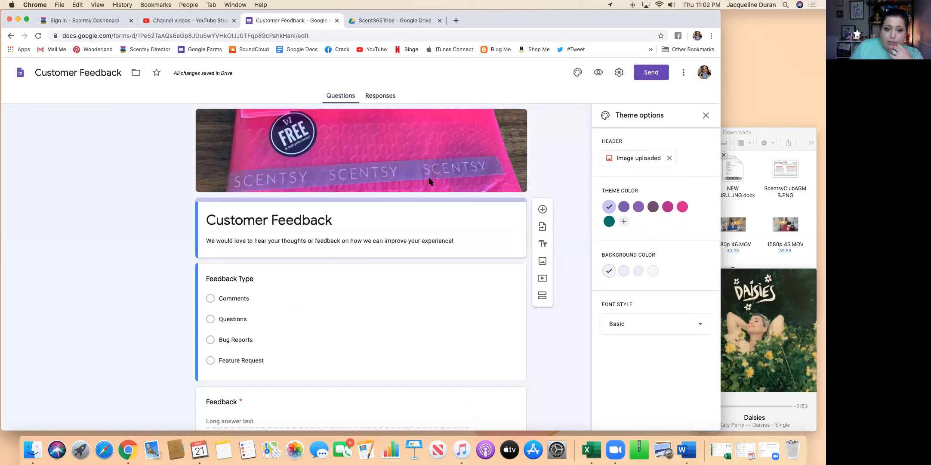
Set the Customer Feedback form's theme color to the medium purple beside the pale lavender and its background to the Dark shade.
left_click(623, 207)
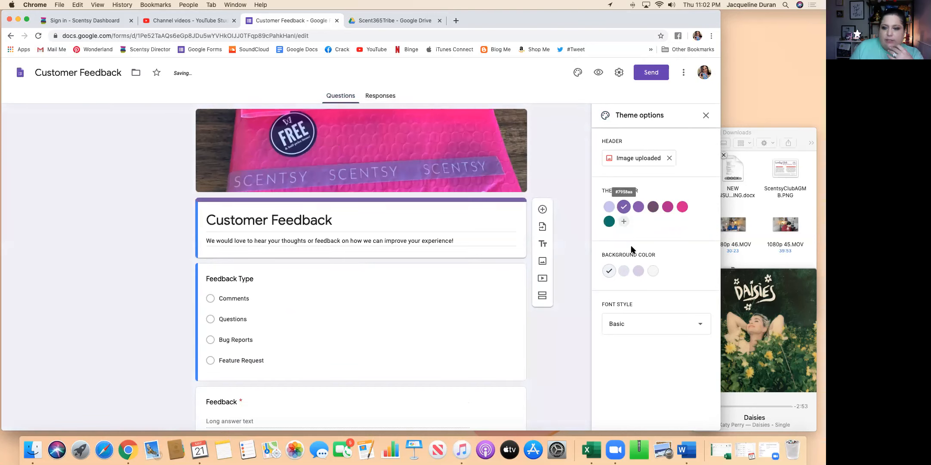
left_click(624, 270)
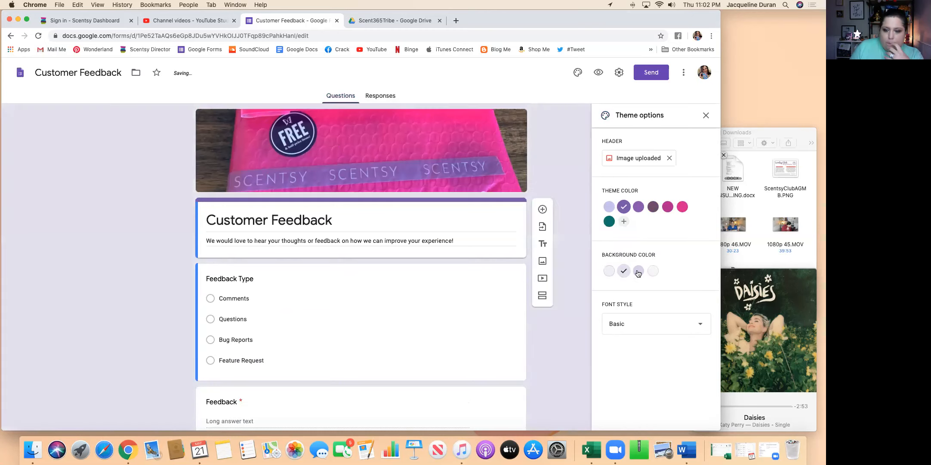
left_click(639, 270)
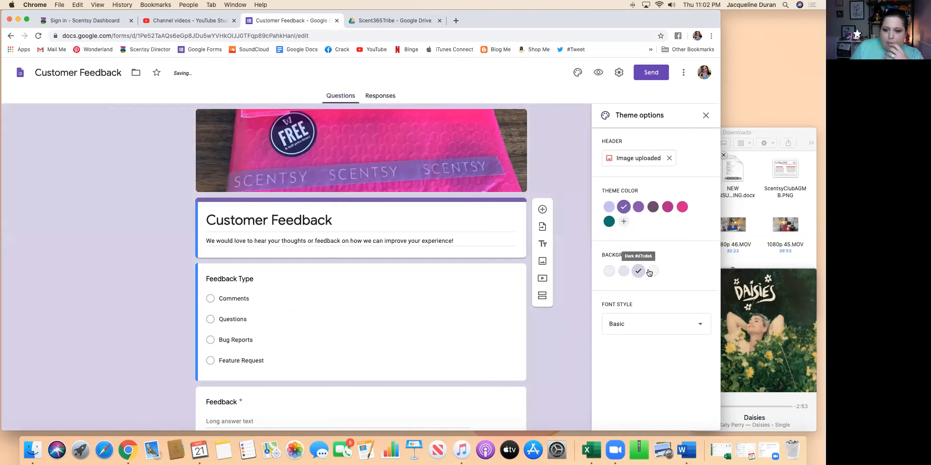
Set the form's font style to Formal and close the theme options.
left_click(696, 325)
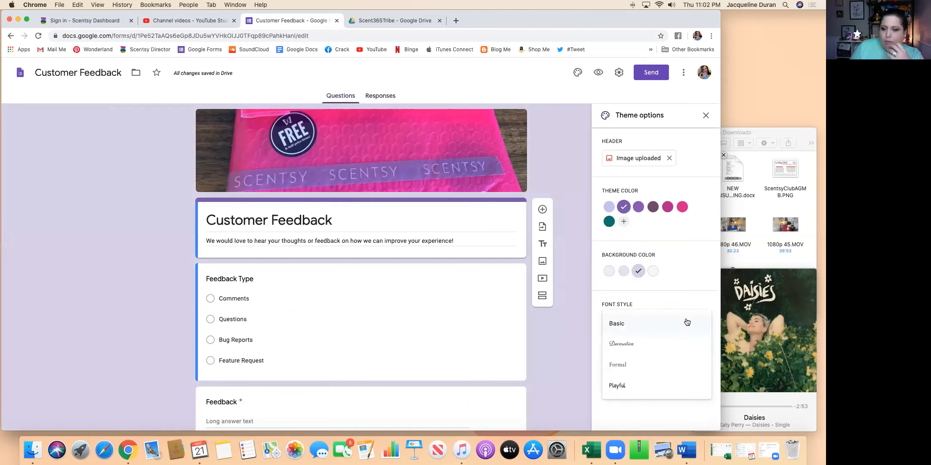
left_click(630, 364)
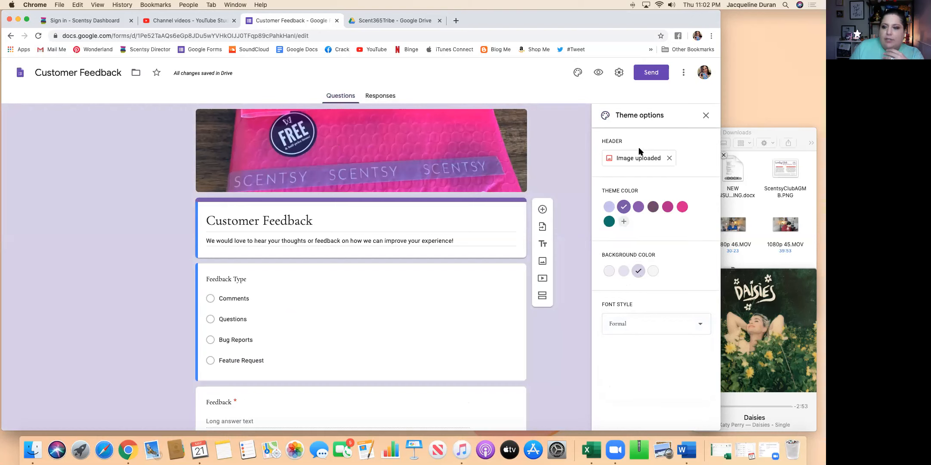
left_click(705, 115)
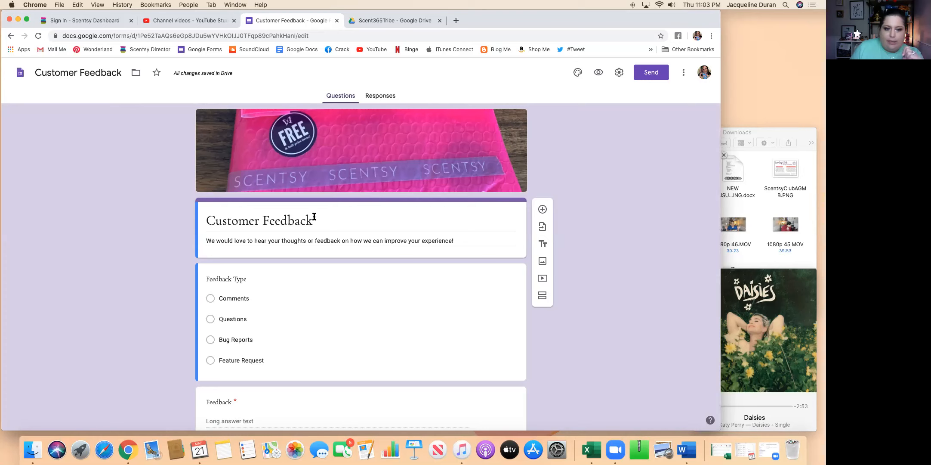
Replace the form's title with "How Was Your Scent-experience?".
left_click(248, 220)
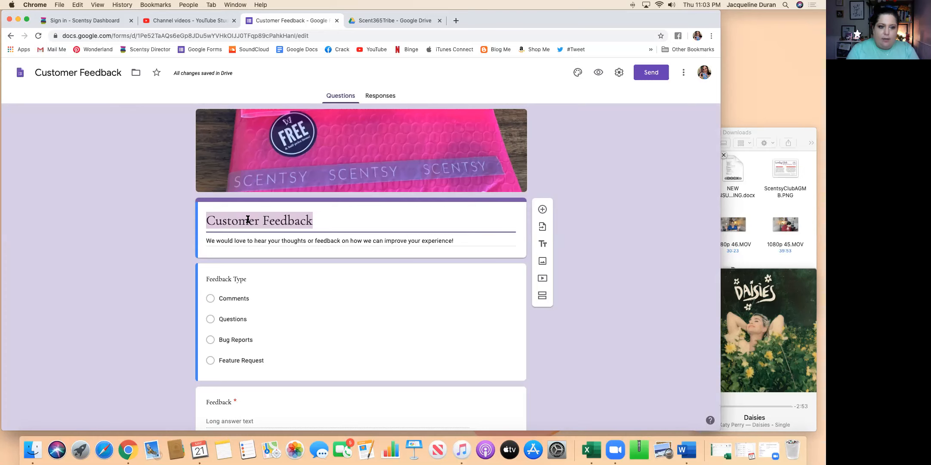
type("How ")
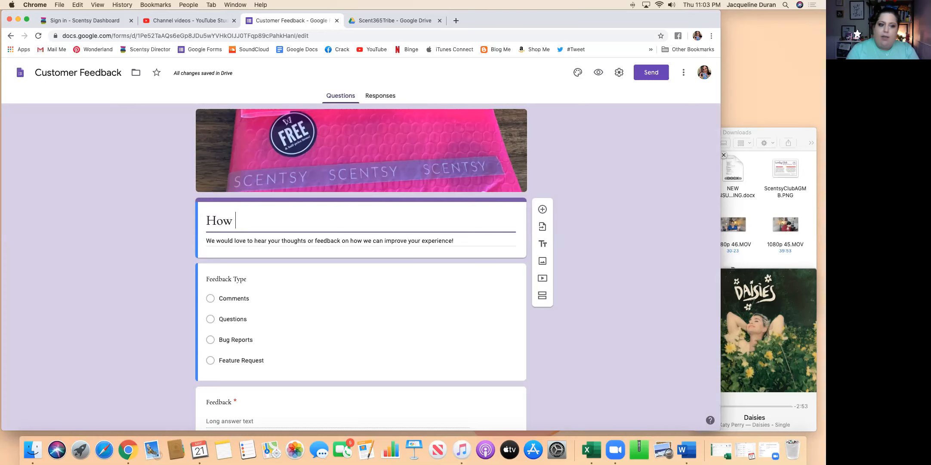
type("Was Your ")
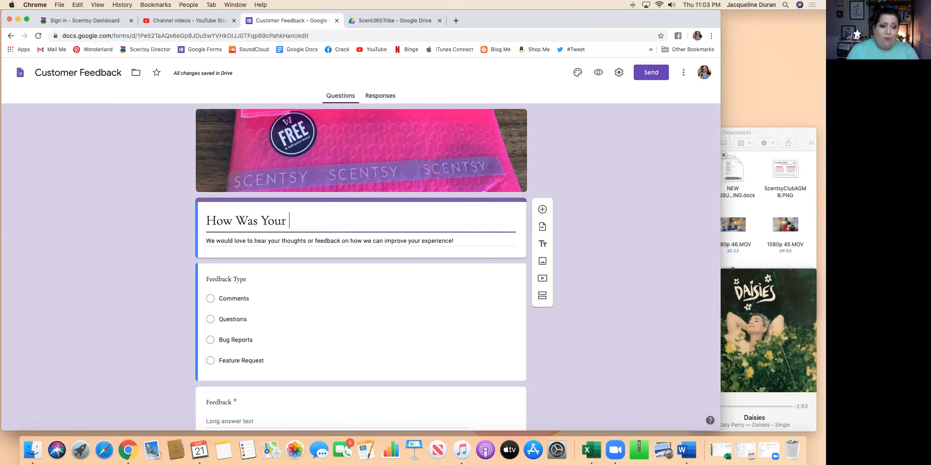
type("Scent-")
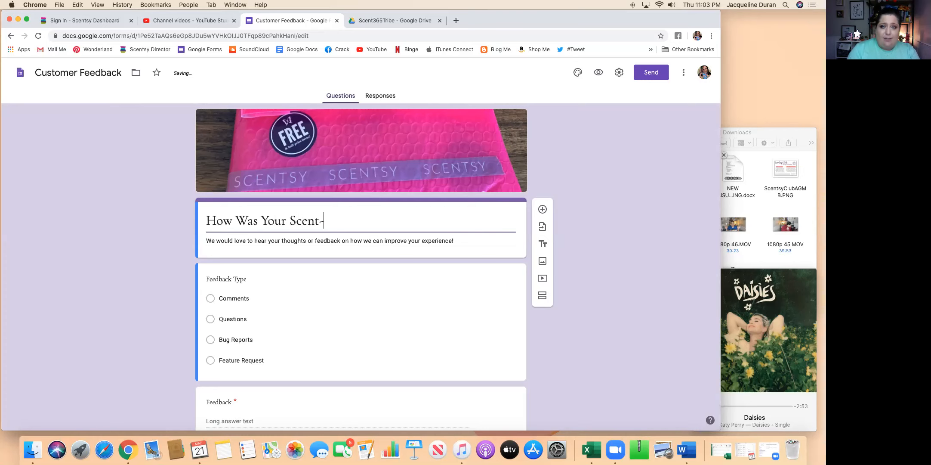
type("experience?")
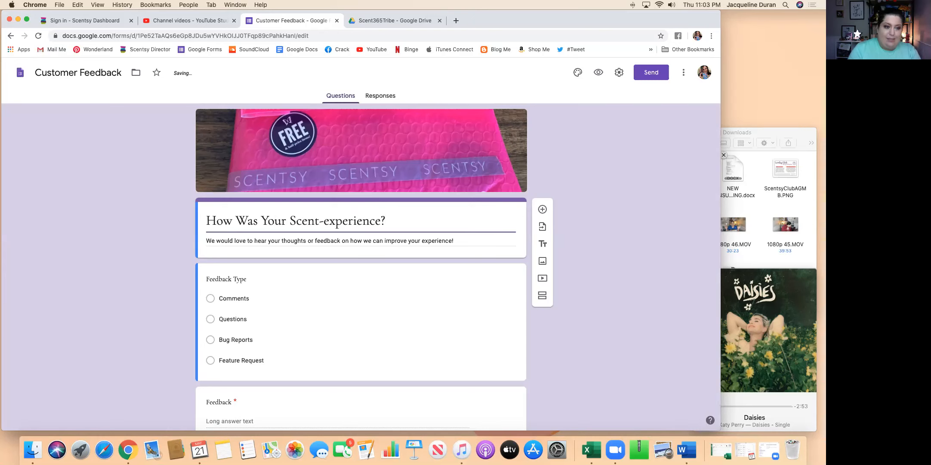
Replace the form description with "I would love to have your feedback on both the products you received, and the customer service.".
triple_click(324, 240)
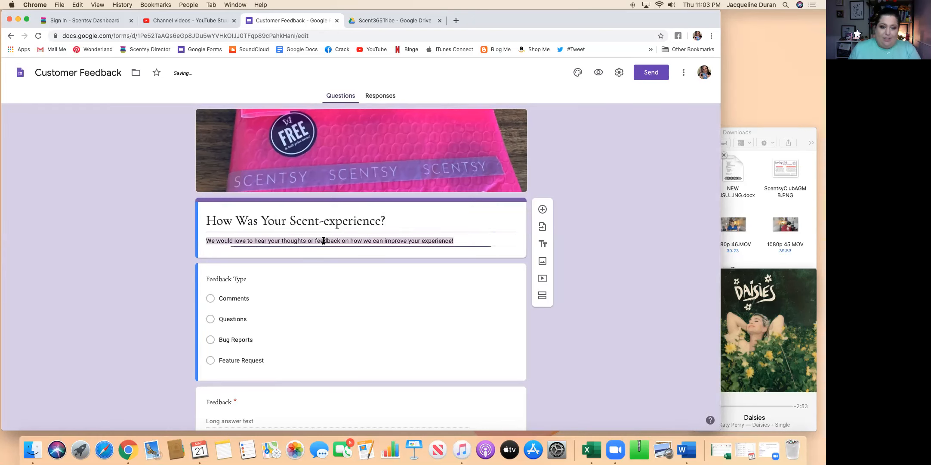
type("I would love to ")
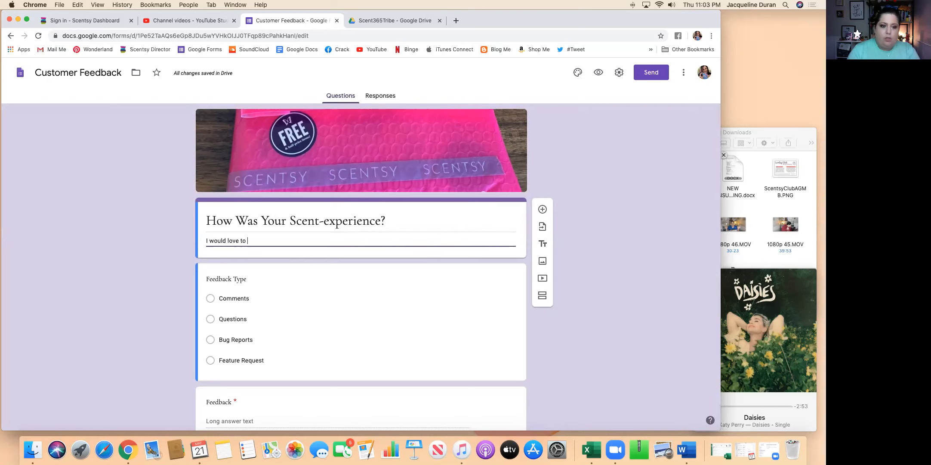
type("have your feedback on ")
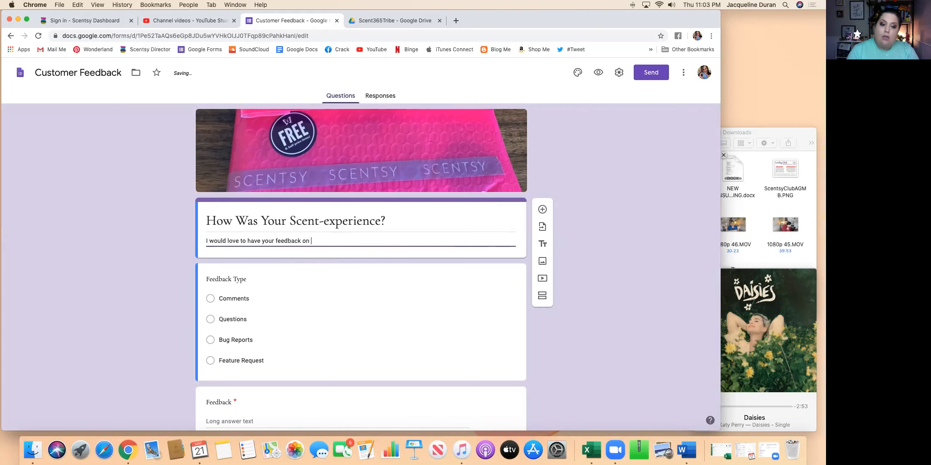
type("both the p")
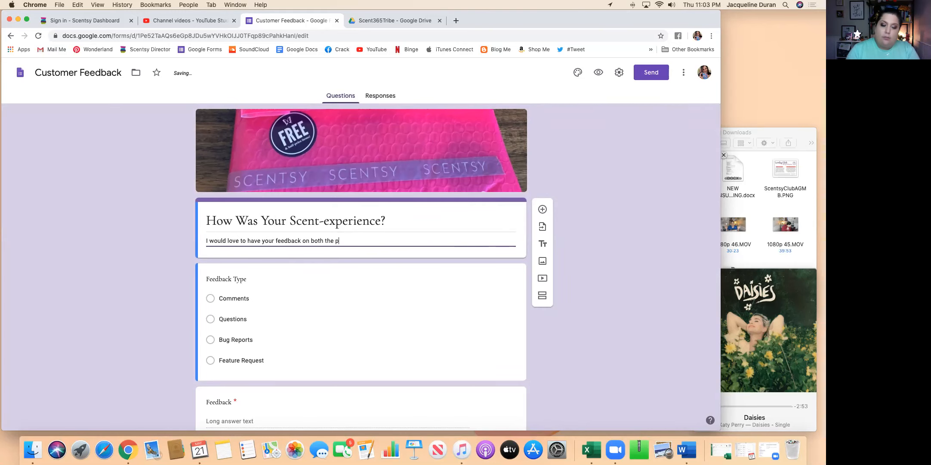
type("roducts you ")
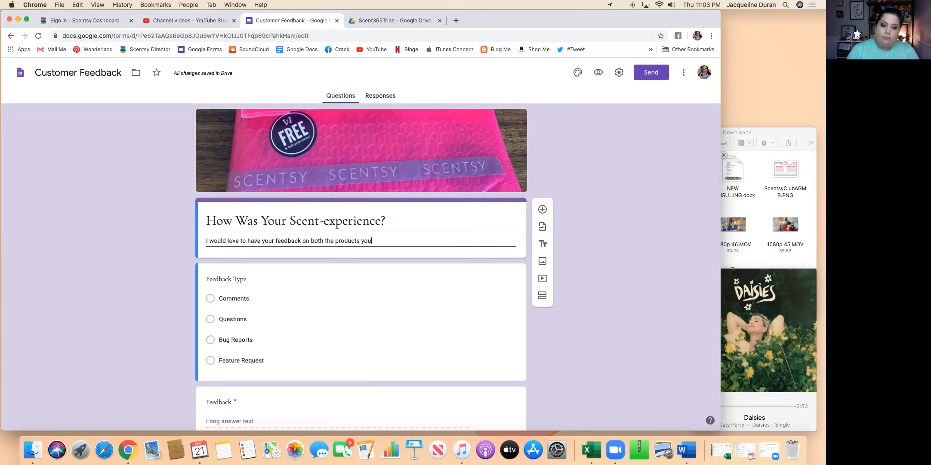
type("o")
key("BackSpace")
key("BackSpace")
key("BackSpace")
key("BackSpace")
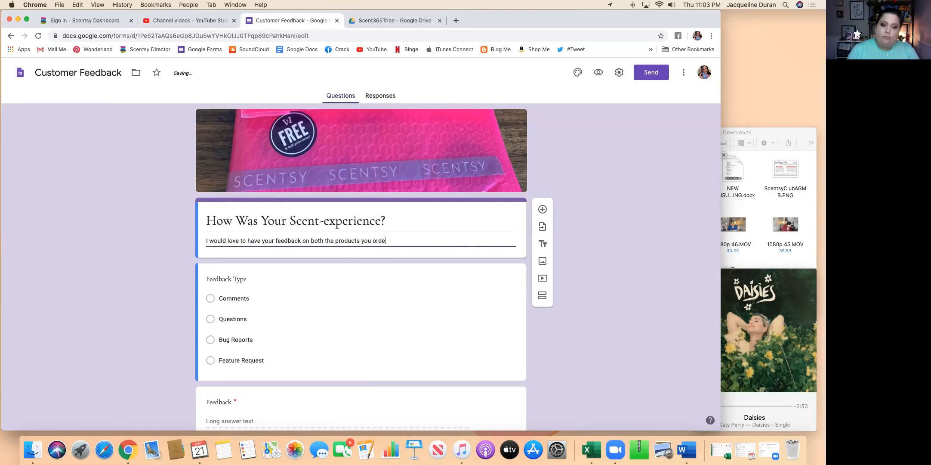
type("receiv")
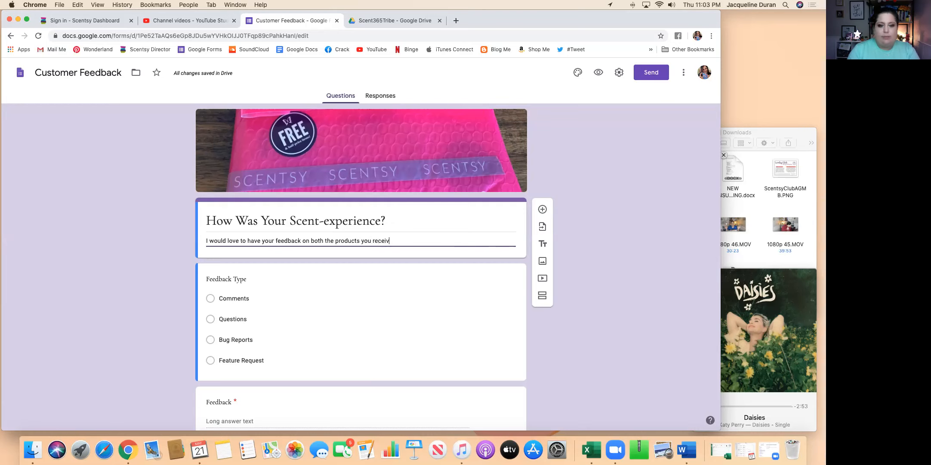
type("ed, and th")
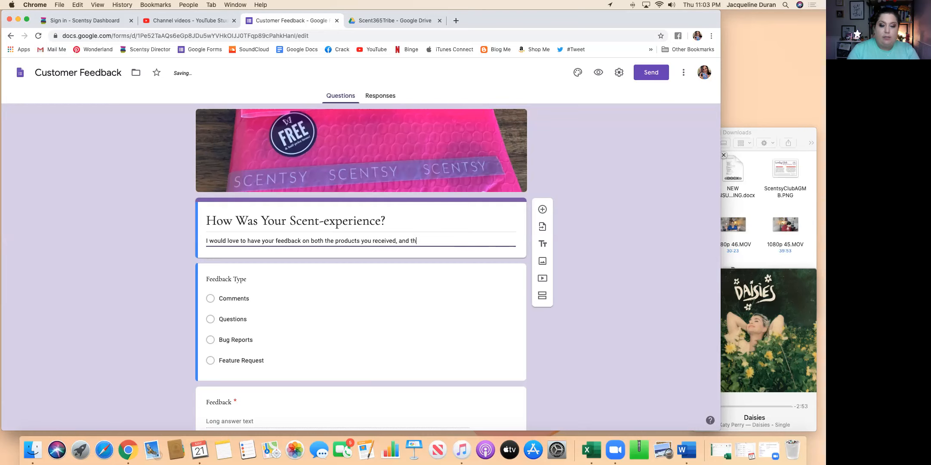
type("e customer service")
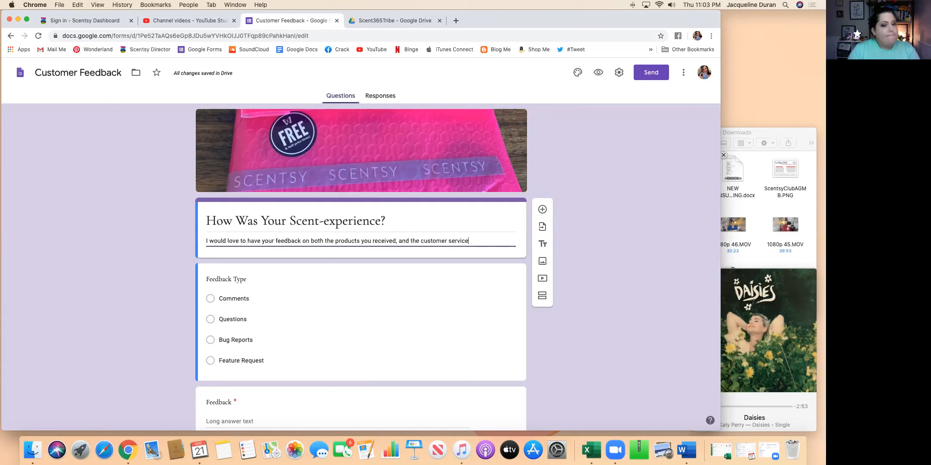
type(".")
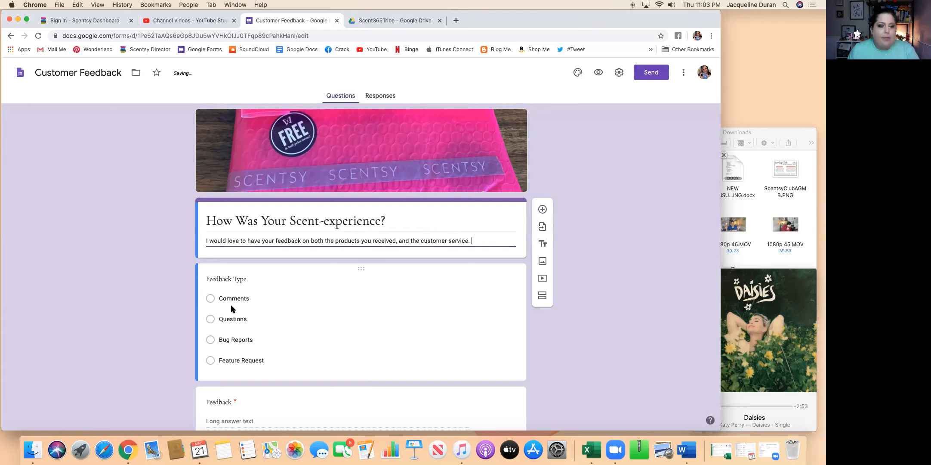
Change the Feedback Type question's text to "Did your order arrive on time?".
left_click(285, 278)
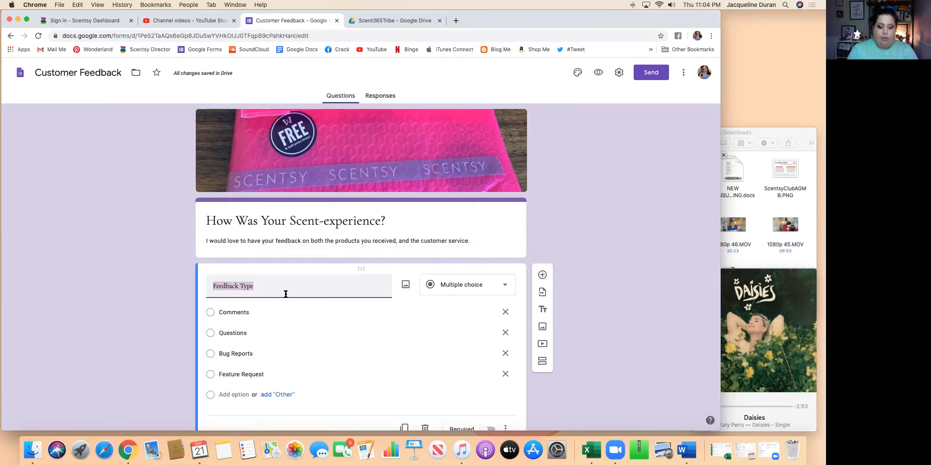
type("Did your order arri")
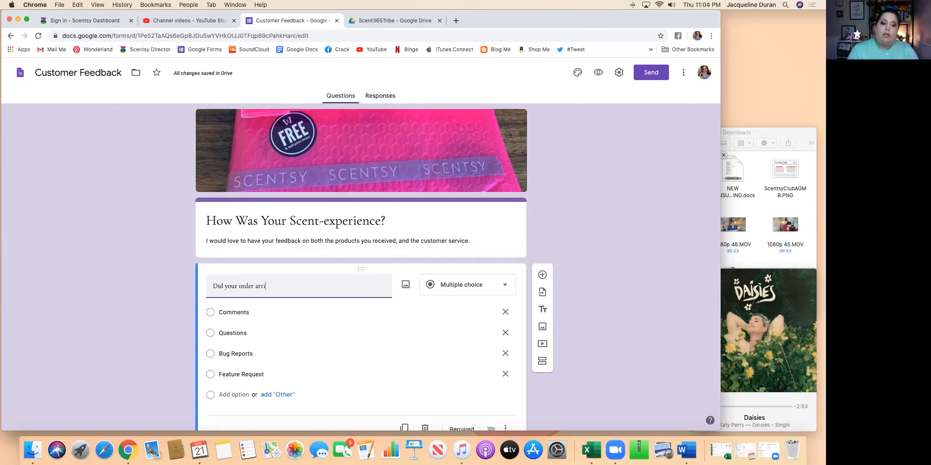
type("ve on time?")
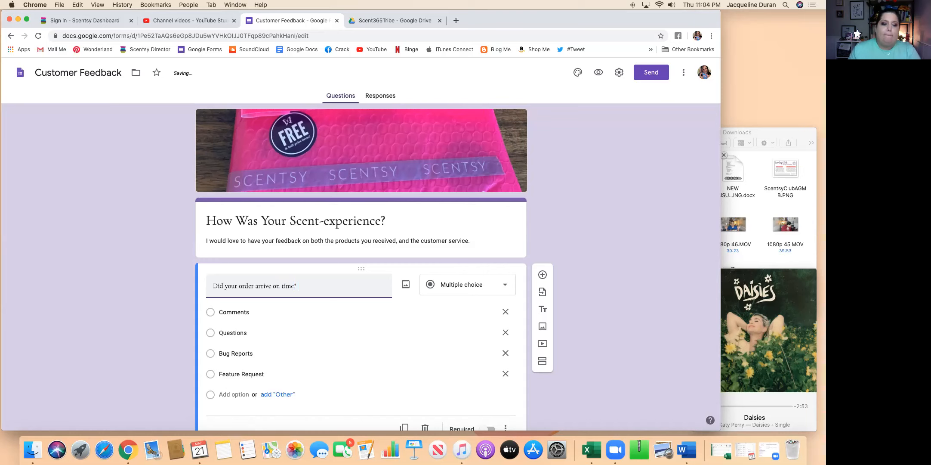
Reword the Comments and Questions answer options as "Yes it did!!" and "No, but it worked for me".
left_click(253, 312)
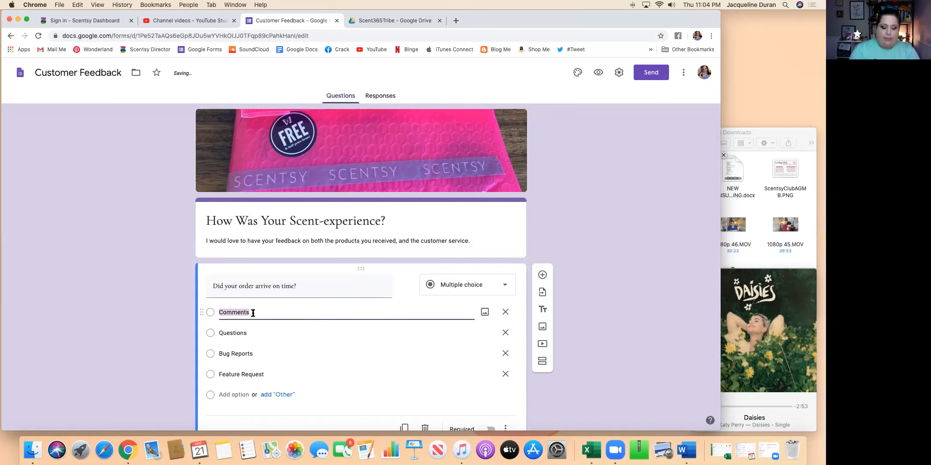
type("Yes it did!!")
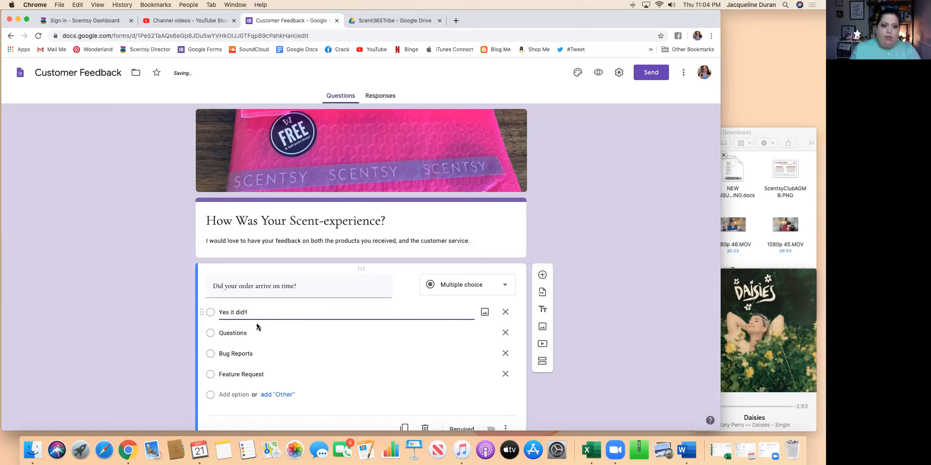
left_click(246, 334)
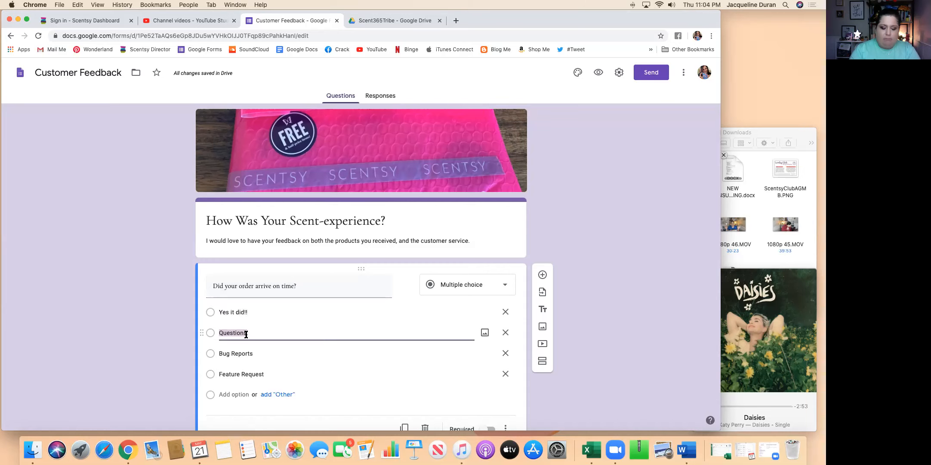
type("No, but it")
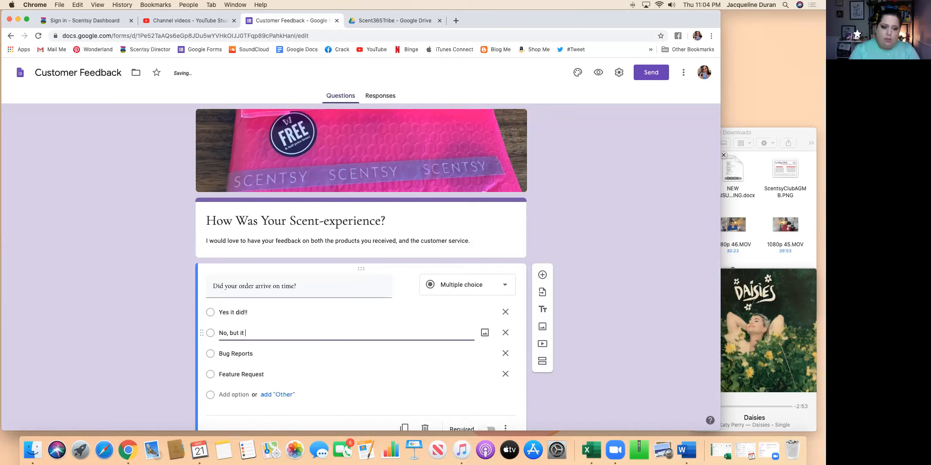
type(" worked for me")
Reword the Bug Reports and Feature Request options as "It was later than expected" and "I wasn't told when it would arrive".
key("Tab")
key("Tab")
key("Tab")
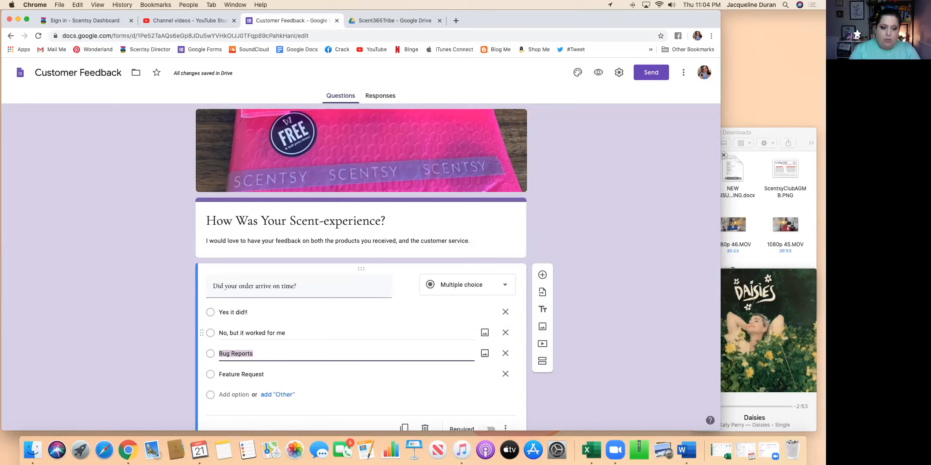
type("It was ")
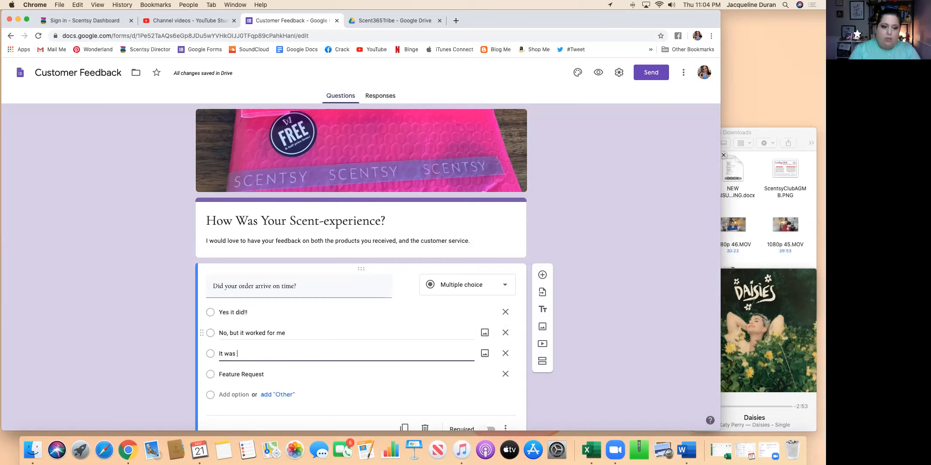
type("later than")
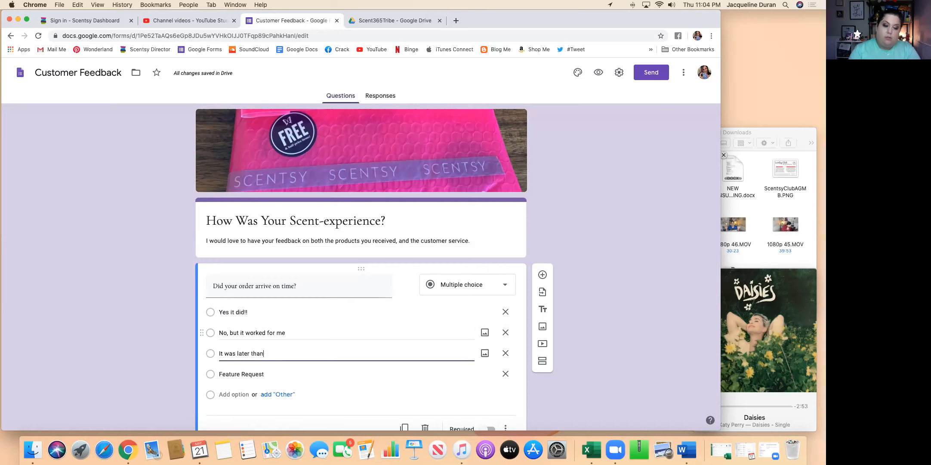
type(" expect")
key("Tab")
key("Tab")
key("Tab")
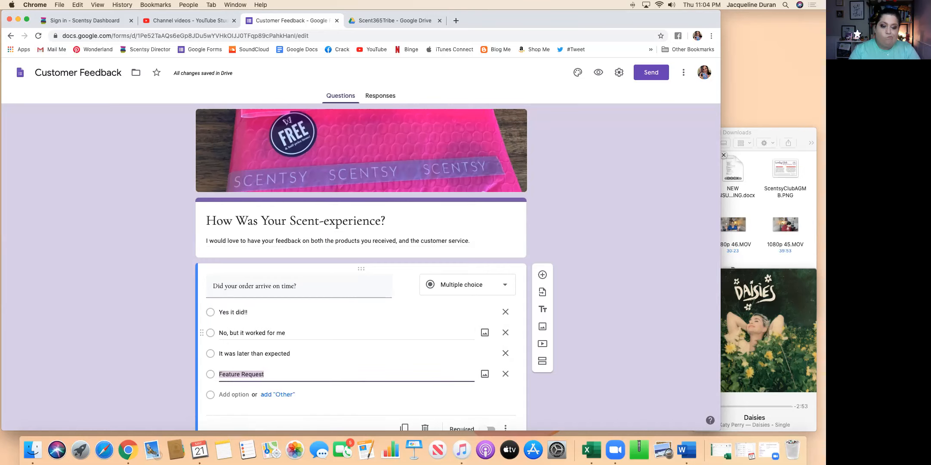
type("I wasn't told ")
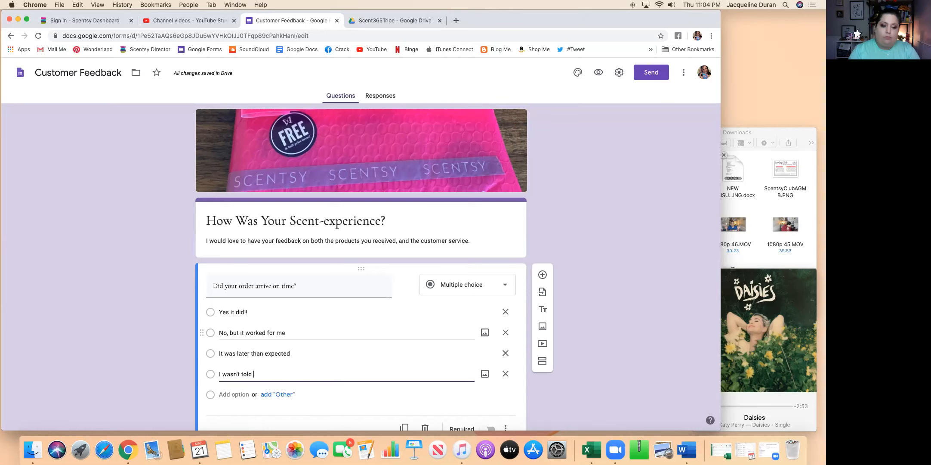
type("when it would arrive")
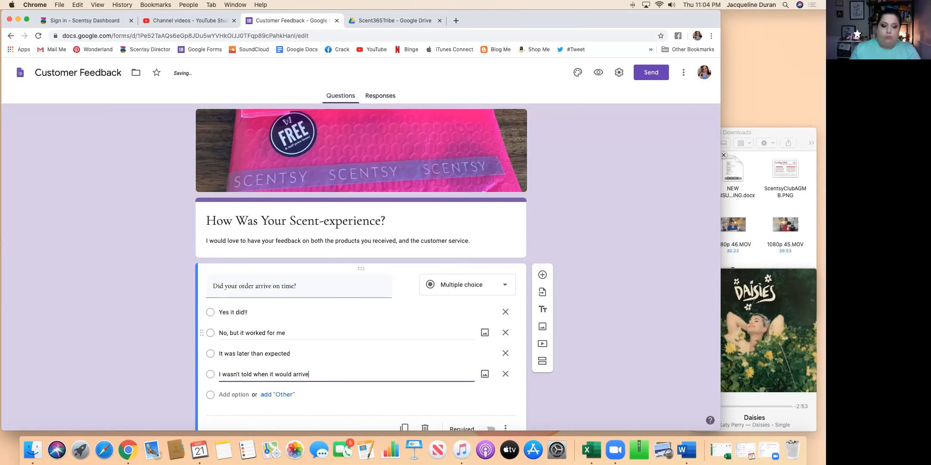
left_click(605, 389)
Make the order arrival question required and open its additional options.
scroll(605, 389, "down", 5)
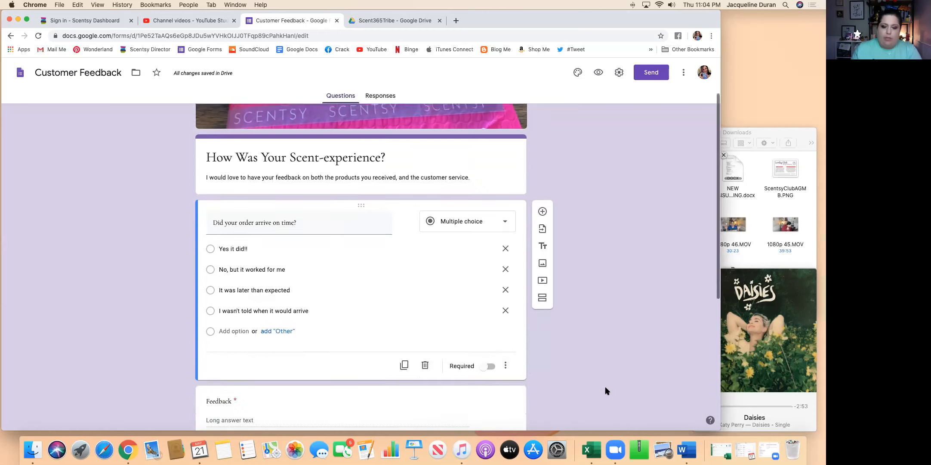
scroll(605, 390, "up", 5)
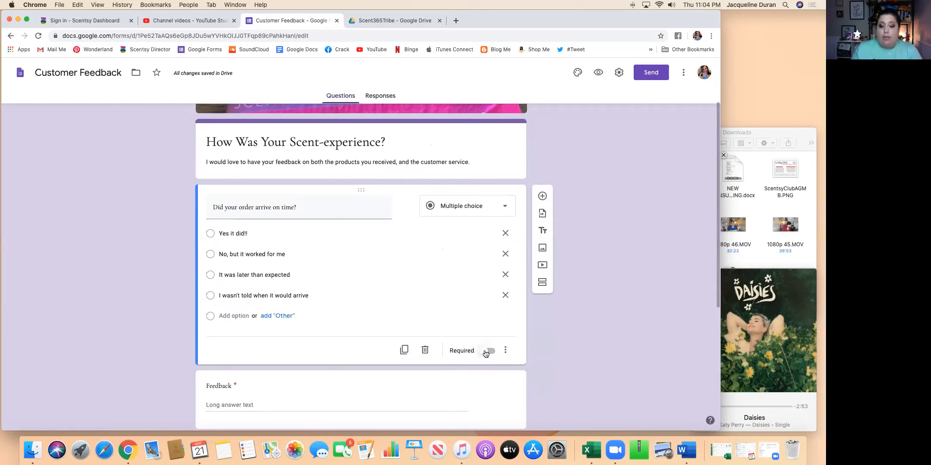
left_click(489, 350)
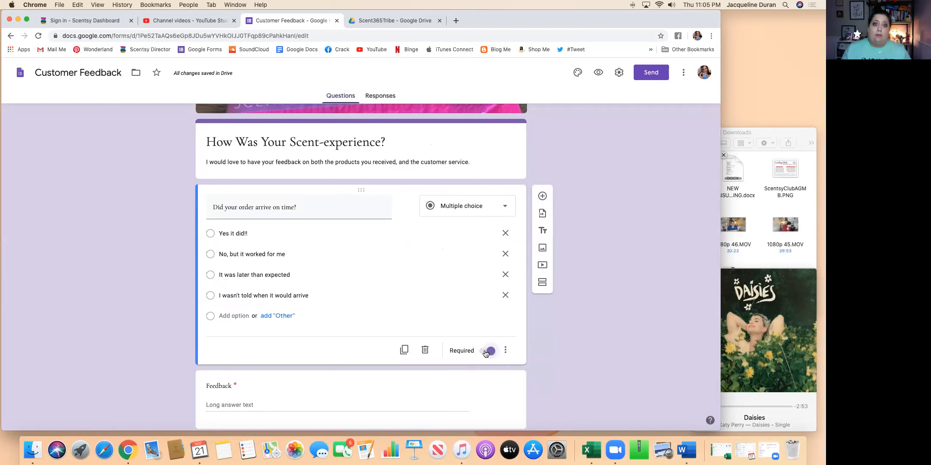
left_click(506, 351)
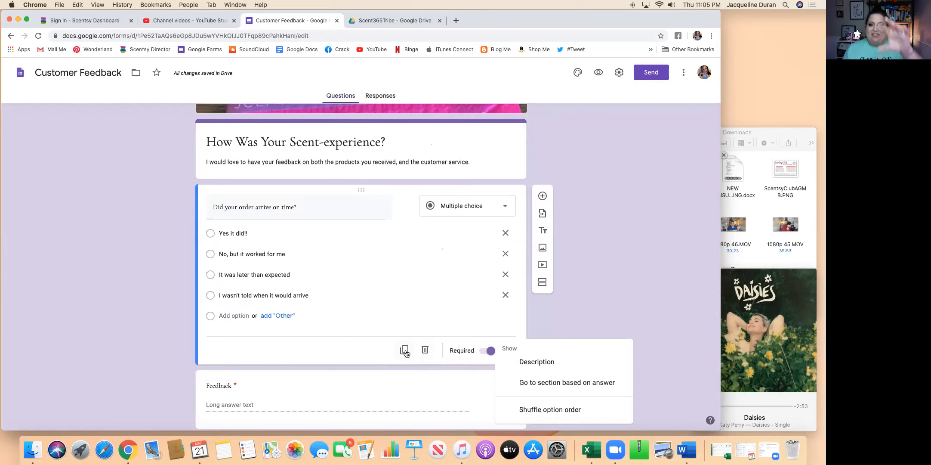
Change the Feedback question's text to "Comments" and keep its answer type as Paragraph.
left_click(590, 321)
scroll(590, 321, "down", 5)
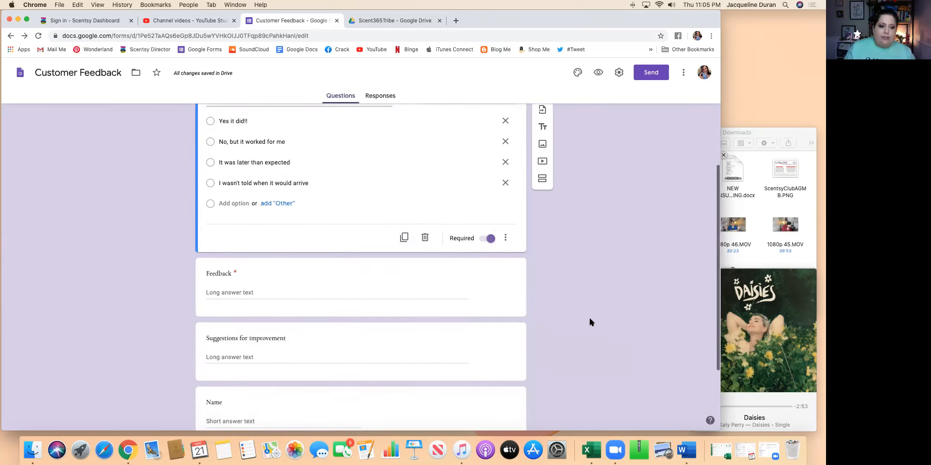
left_click(219, 234)
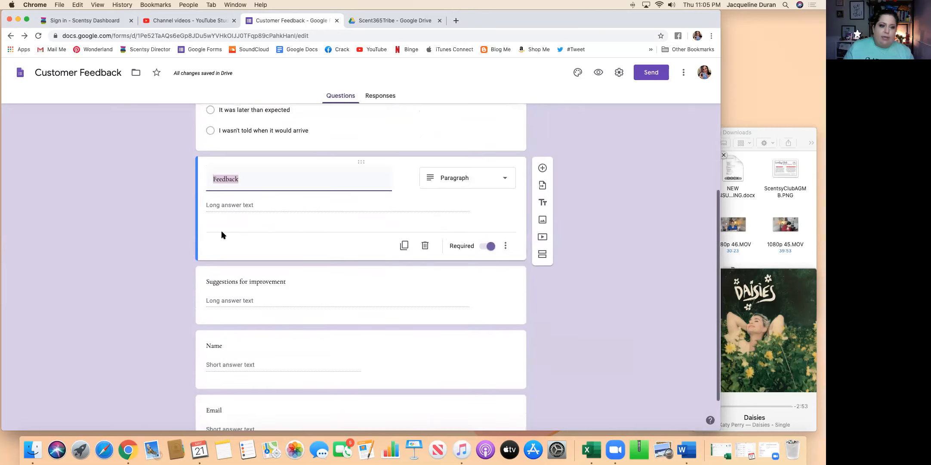
type("Comments")
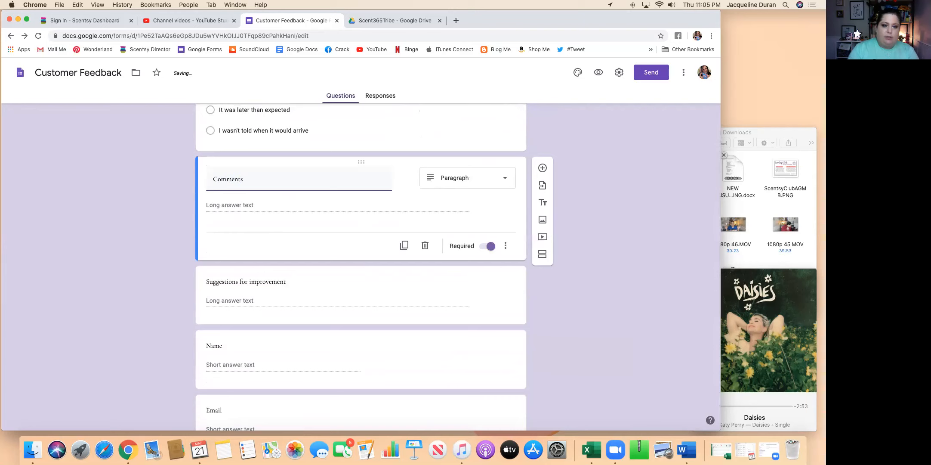
left_click(505, 178)
left_click(467, 177)
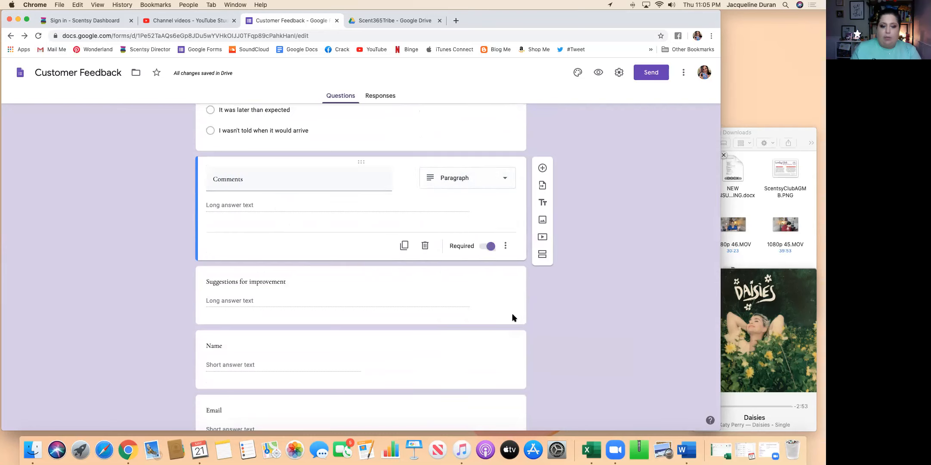
Insert a product box photo from Google Photos below the Suggestions for improvement question.
left_click(317, 301)
left_click(543, 252)
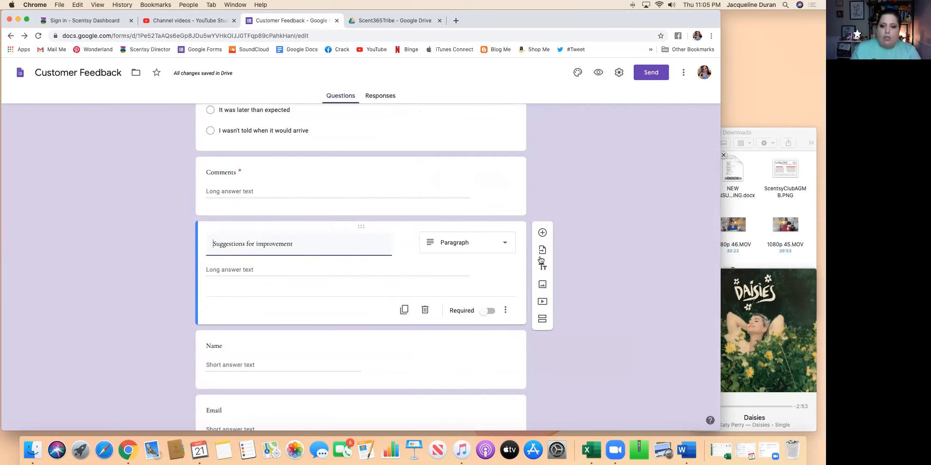
left_click(541, 283)
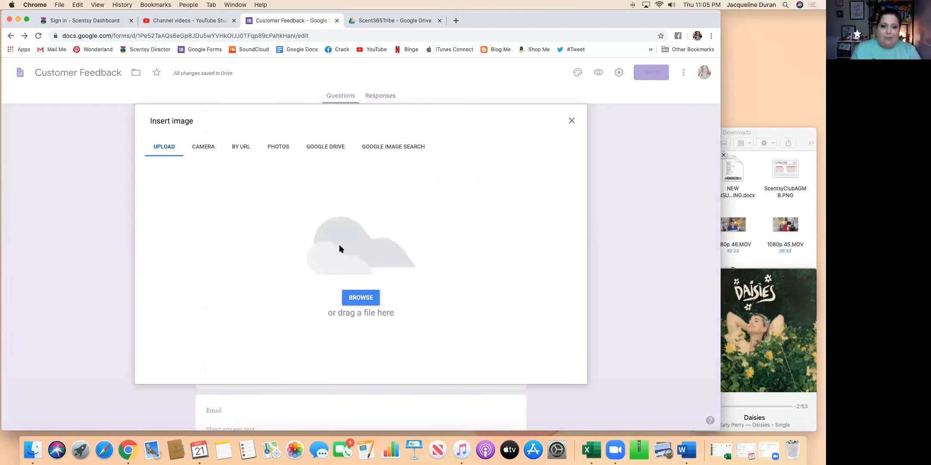
left_click(276, 149)
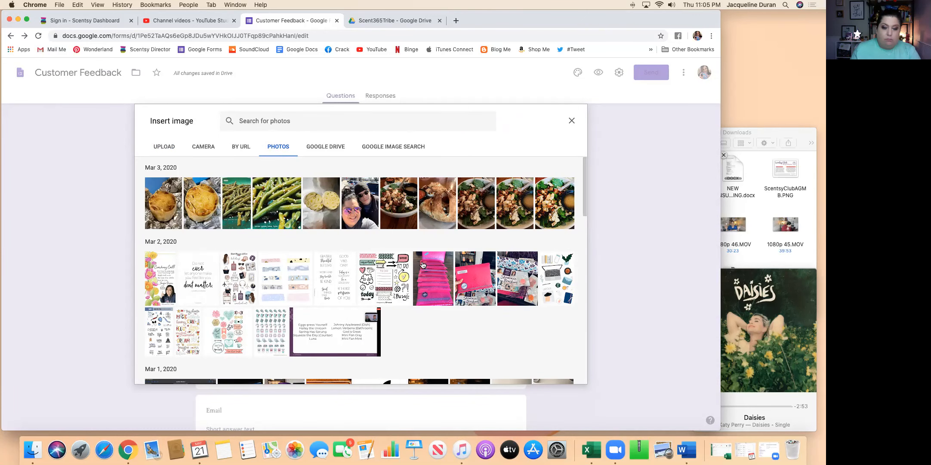
left_click(431, 274)
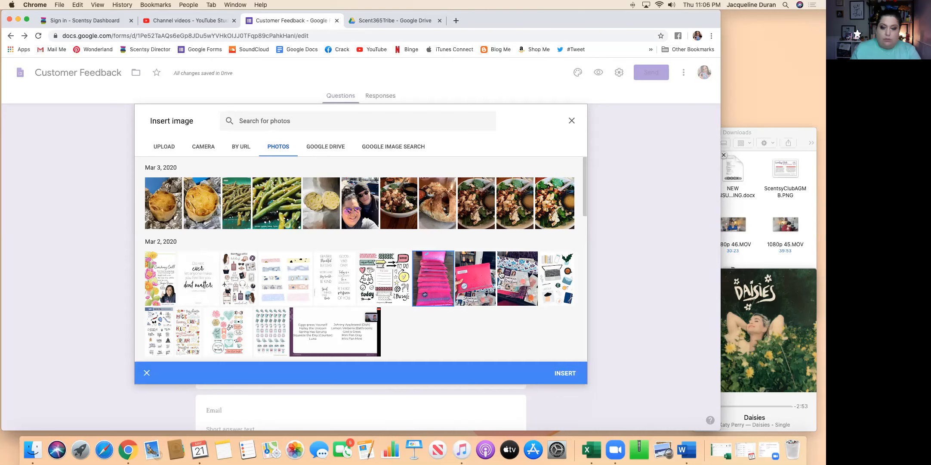
left_click(559, 373)
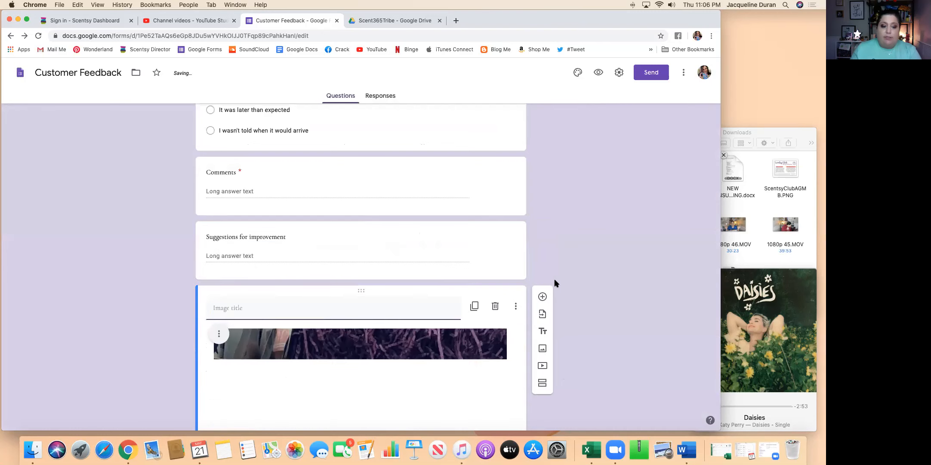
Title the inserted image "Your exclusive mystery box!".
scroll(570, 286, "down", 10)
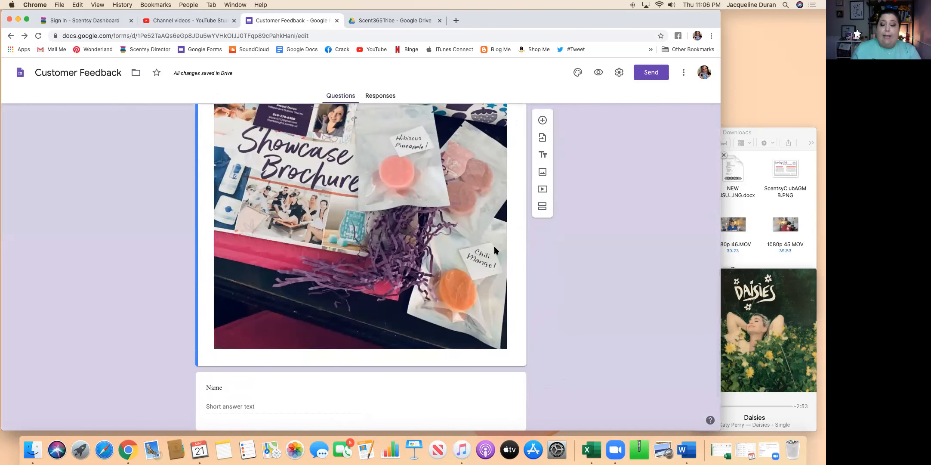
scroll(491, 250, "up", 1)
scroll(492, 250, "up", 5)
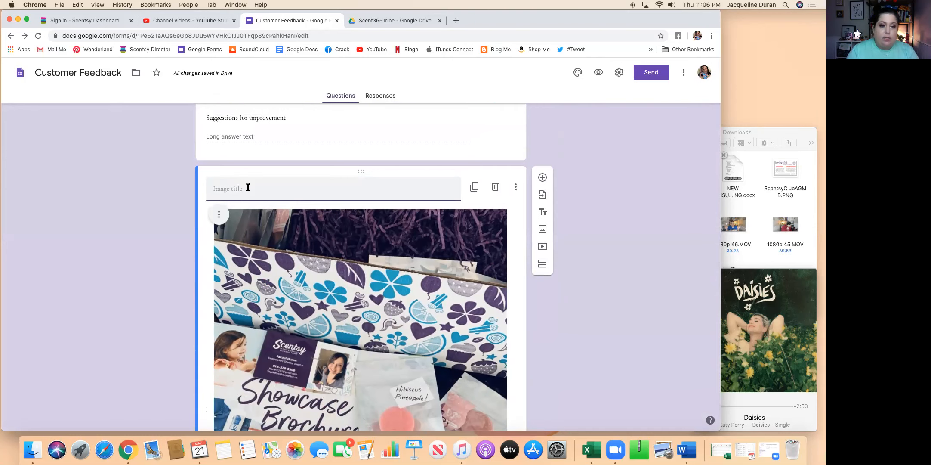
type("Your")
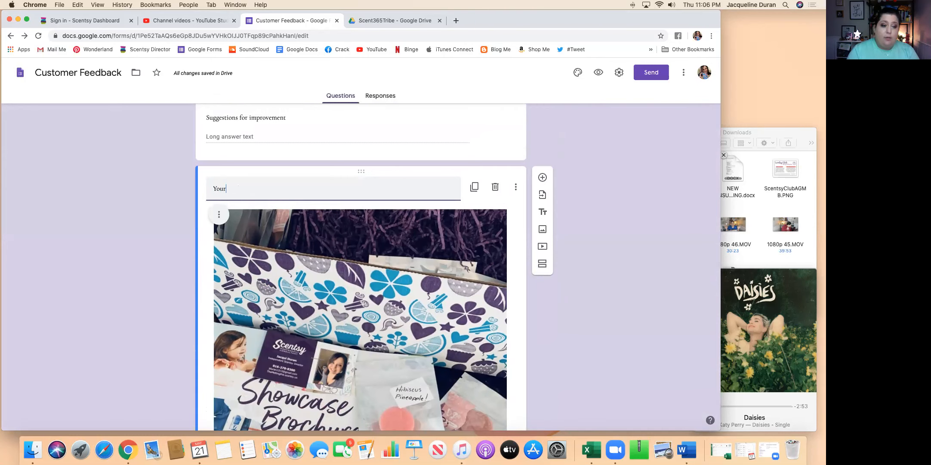
type(" exclusive ")
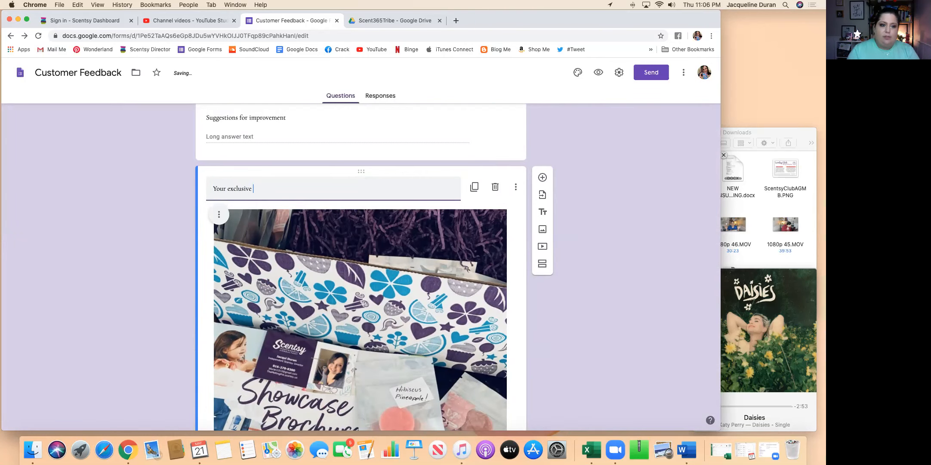
type("mystery bo")
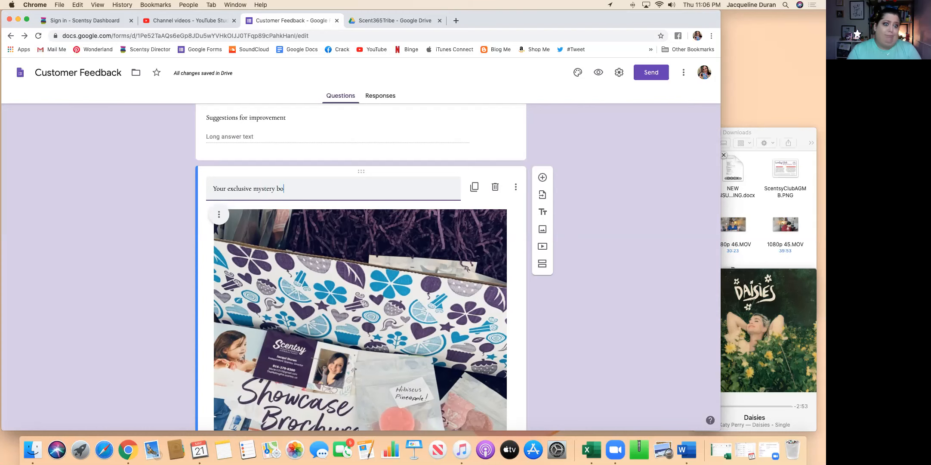
type("x!")
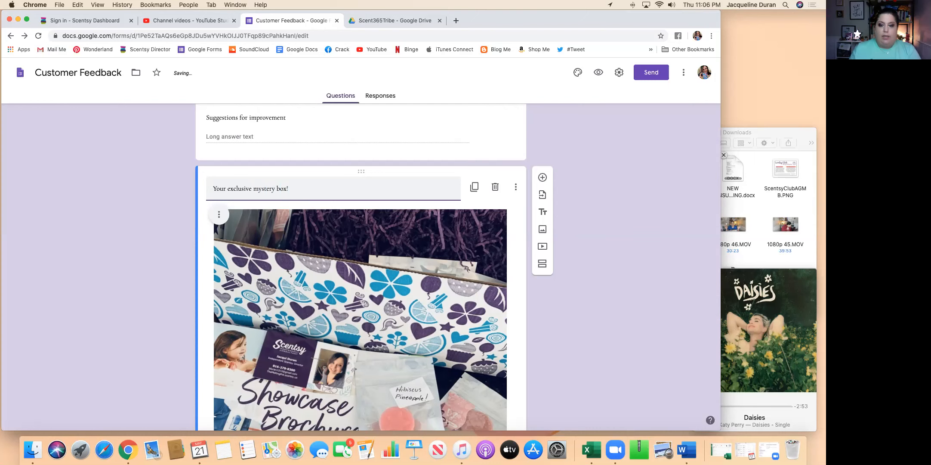
left_click(615, 361)
Make the Name and Email questions at the end of the form required.
scroll(615, 362, "down", 8)
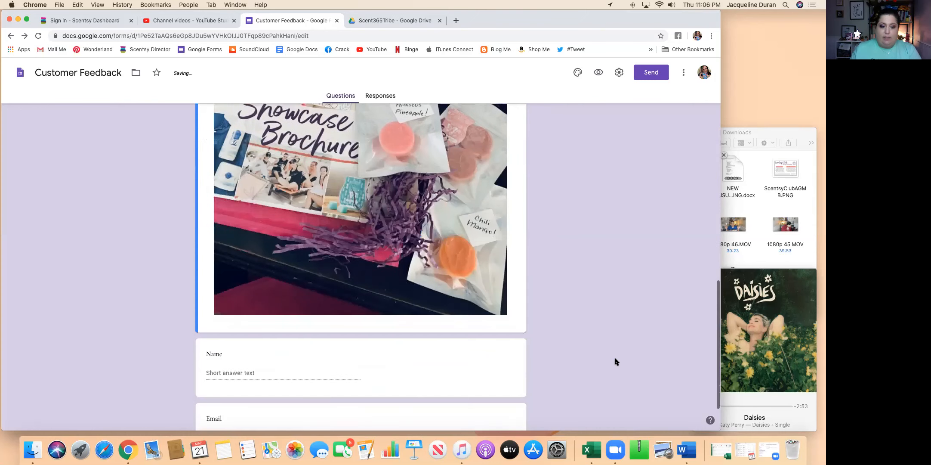
scroll(615, 362, "up", 4)
scroll(615, 362, "up", 2)
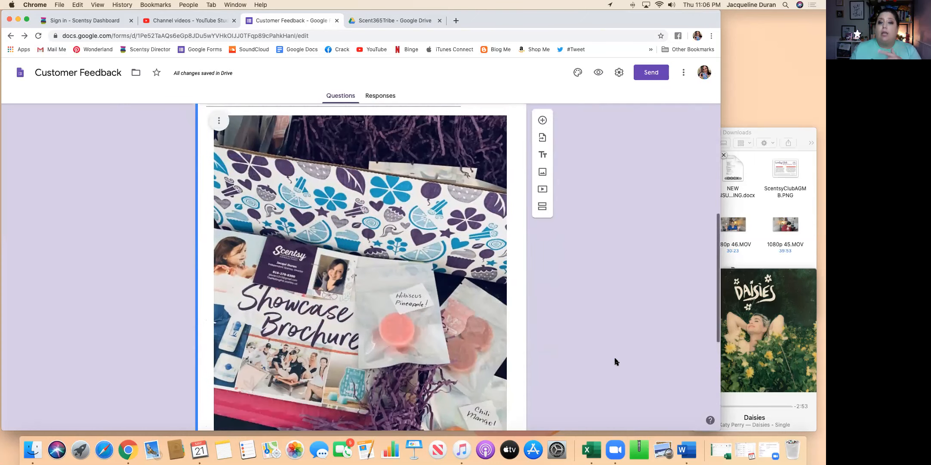
scroll(615, 361, "down", 10)
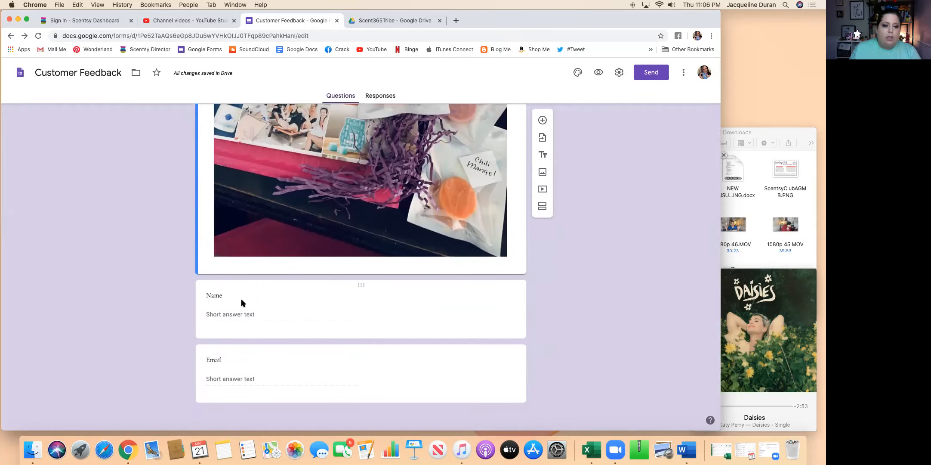
left_click(237, 306)
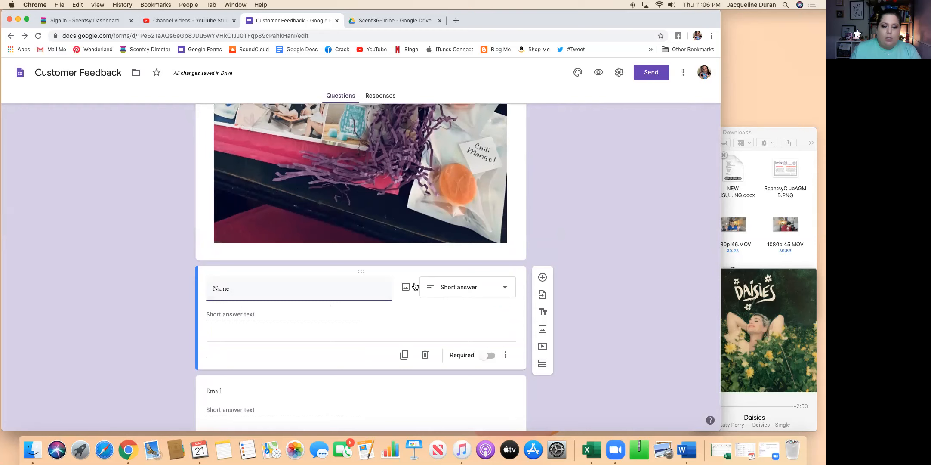
left_click_drag(253, 291, 171, 284)
left_click(489, 355)
scroll(487, 358, "down", 2)
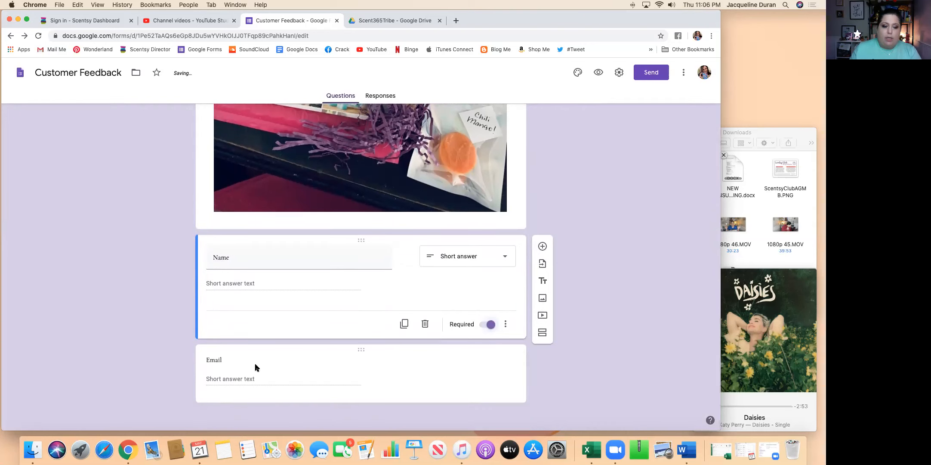
left_click(319, 377)
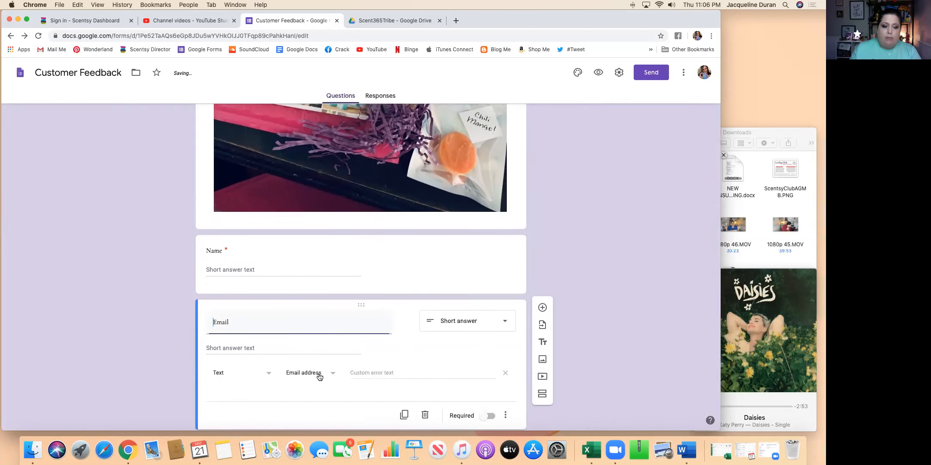
left_click(491, 417)
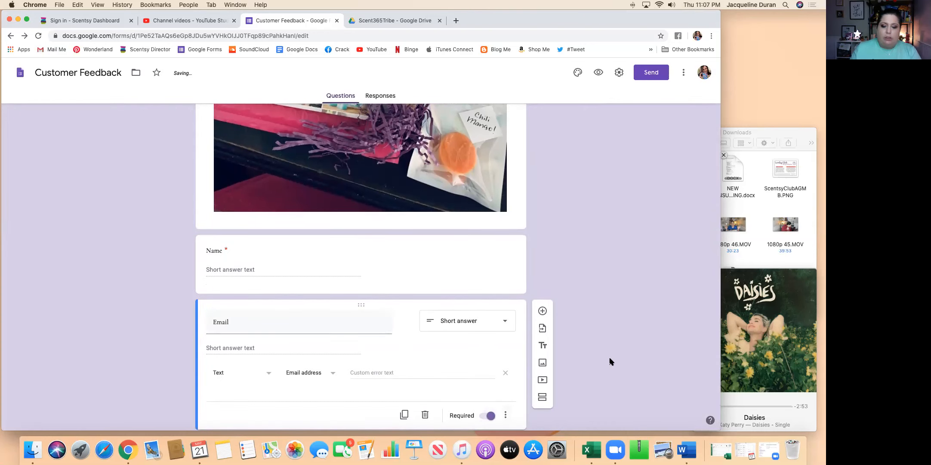
Add a checkboxes question after Email reading "Which scents did you like? (choose as many as you want!)".
scroll(611, 361, "down", 15)
scroll(611, 361, "up", 5)
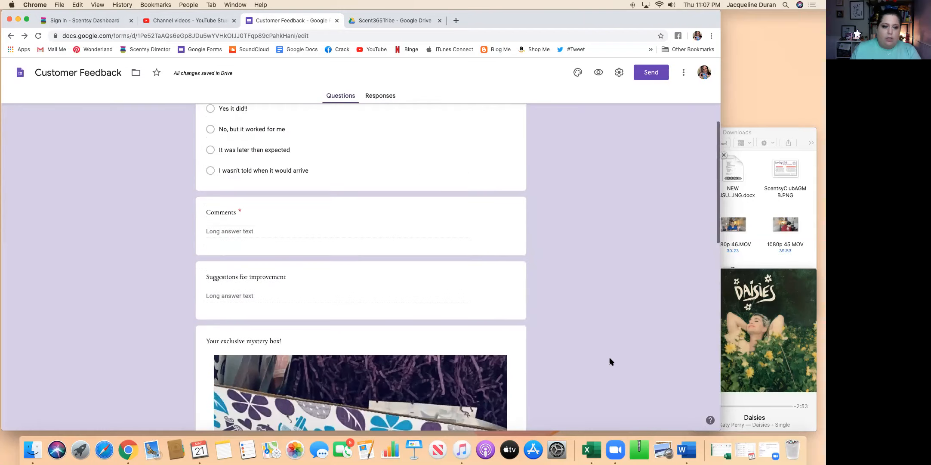
scroll(611, 361, "up", 1)
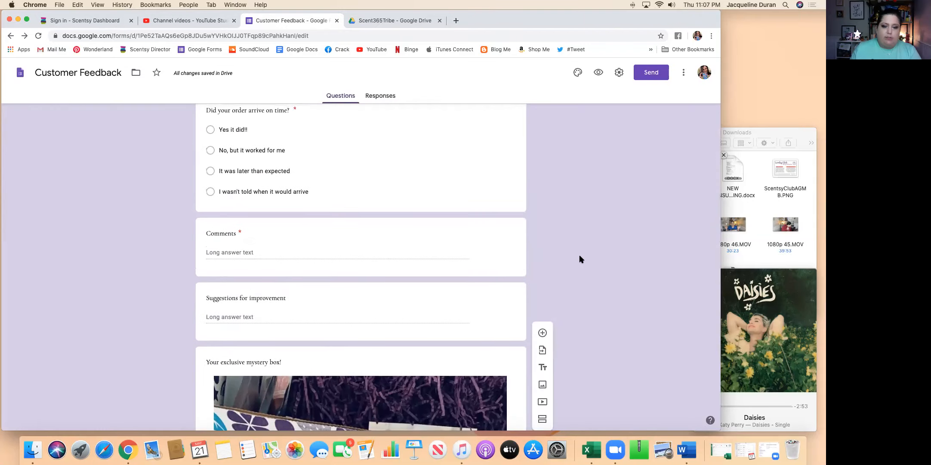
scroll(579, 256, "up", 5)
scroll(580, 256, "down", 10)
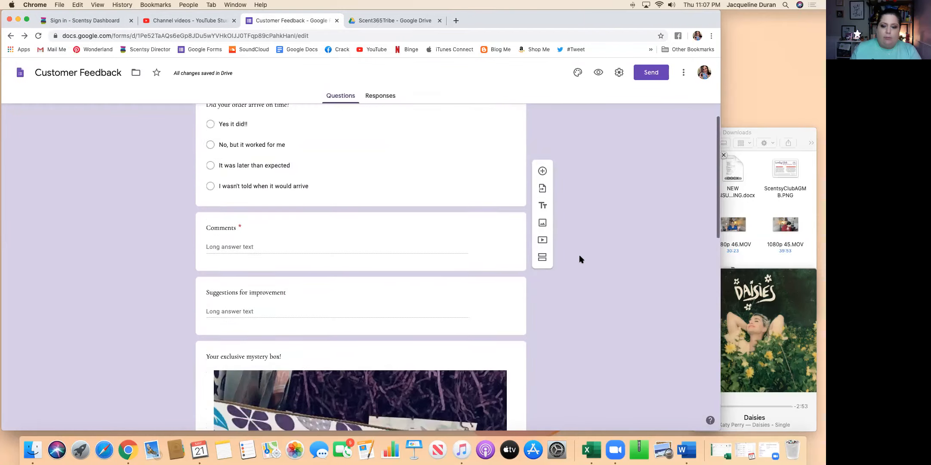
scroll(579, 254, "down", 5)
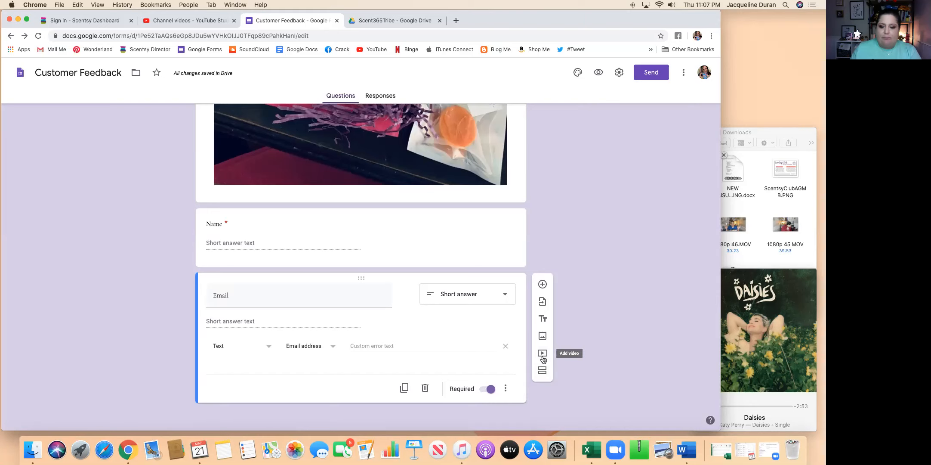
left_click(542, 285)
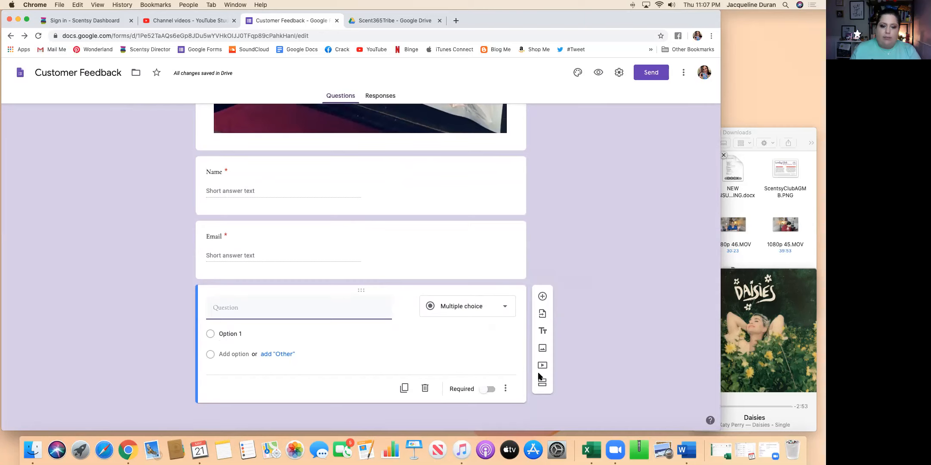
left_click(503, 306)
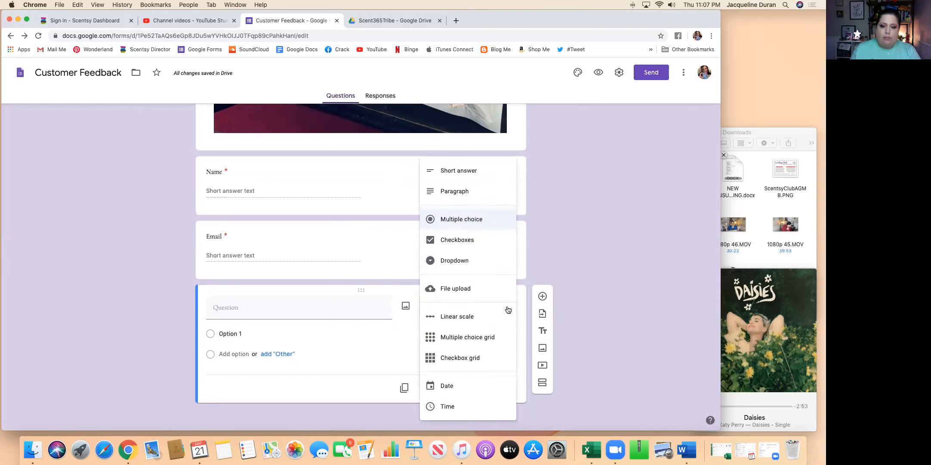
left_click(478, 243)
left_click(280, 314)
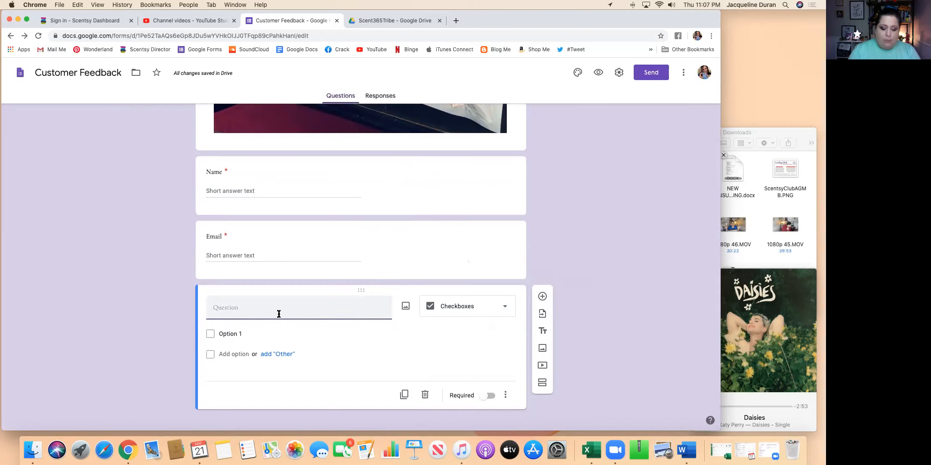
type("Which scents did you like? (choos")
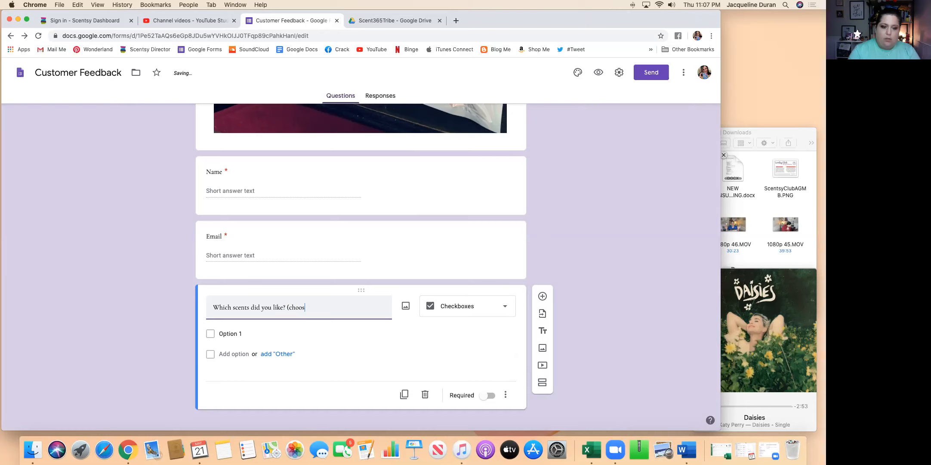
type("ny as you want!)")
Enter "Sunkissed Citrus", "Berry Bright" and "Apricot Vanilla" as answer options for the scents question.
left_click(257, 331)
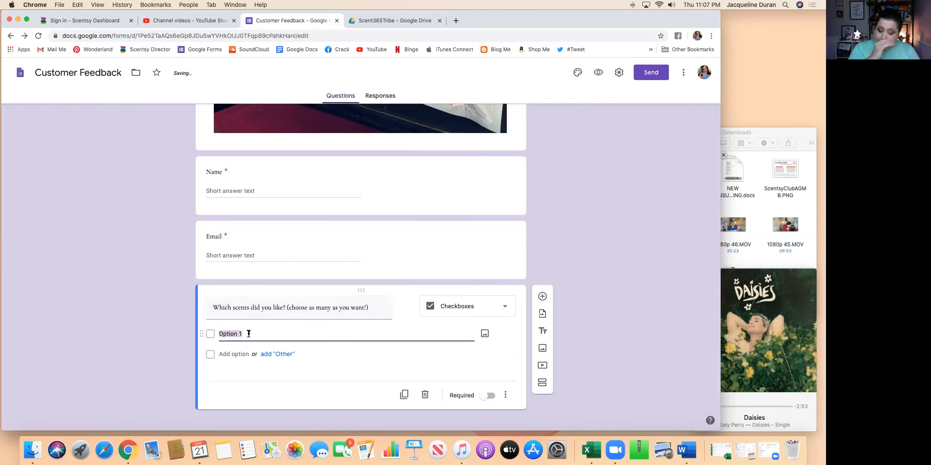
type("M")
key("BackSpace")
type("Sunkissed Citrus")
key("Return")
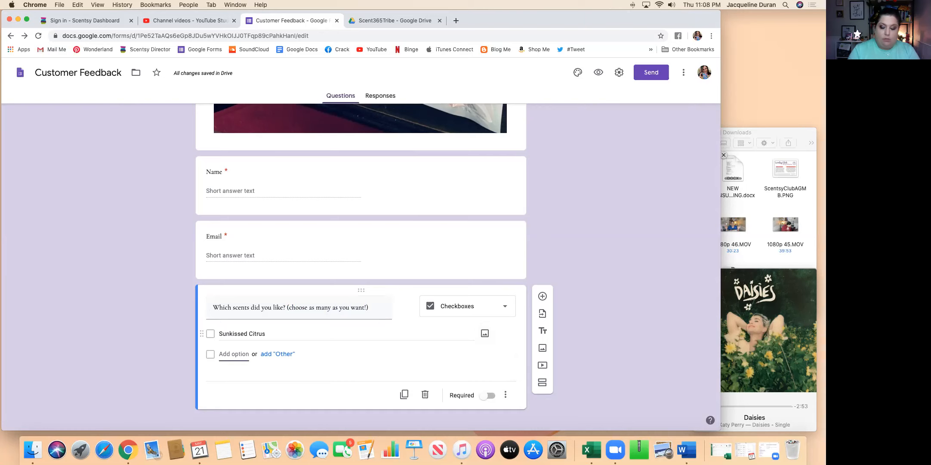
type("Ber")
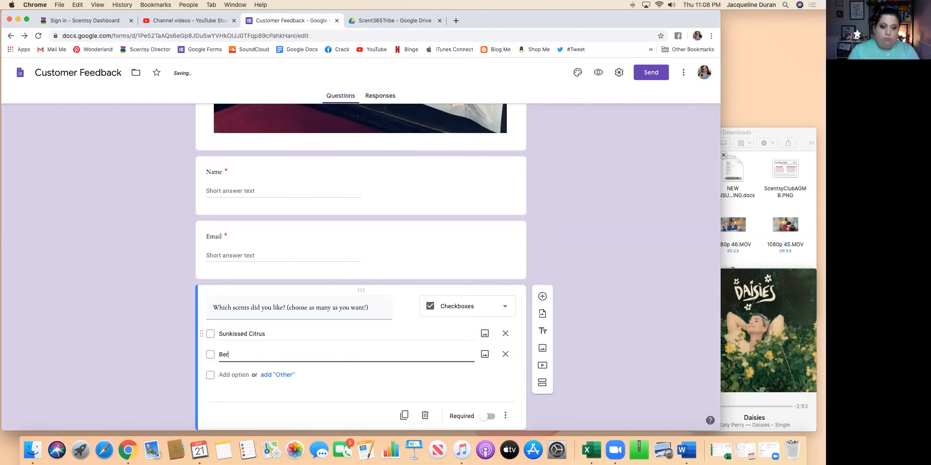
type("ry Bright")
key("Return")
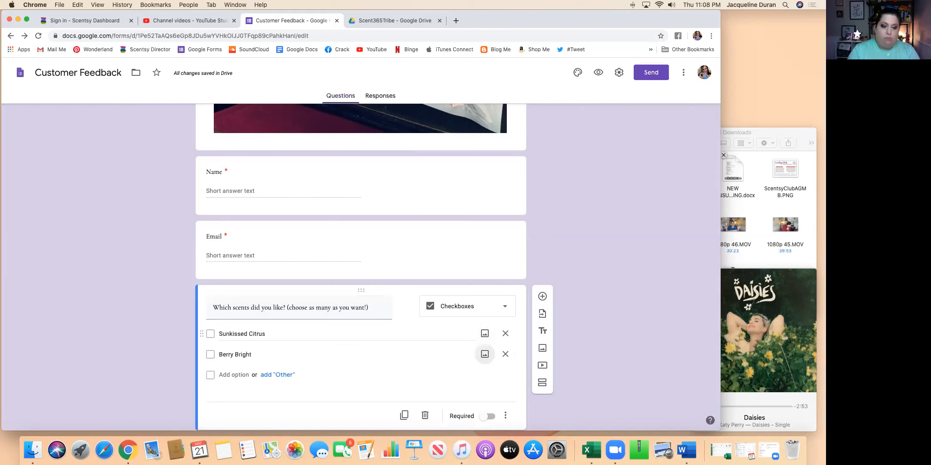
type("Apricot Vanilla")
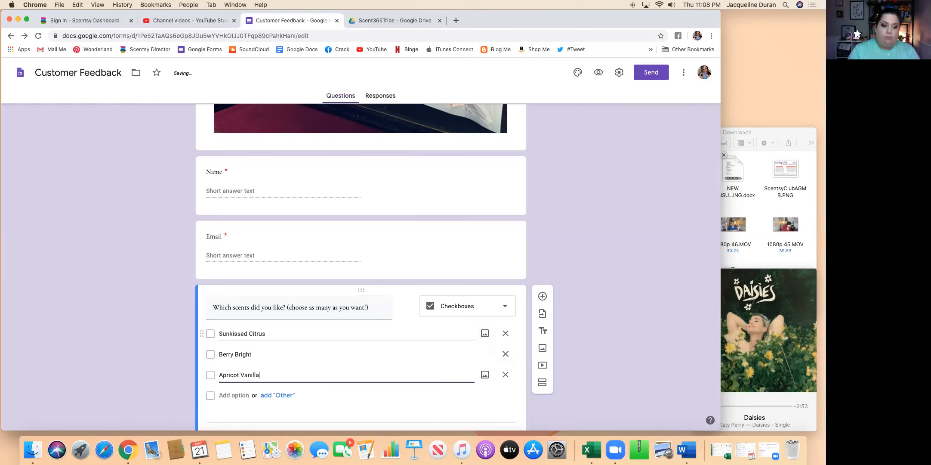
Add "Hibiscus Pineapple" and "Luna" as further answer options for the scents question.
key("Return")
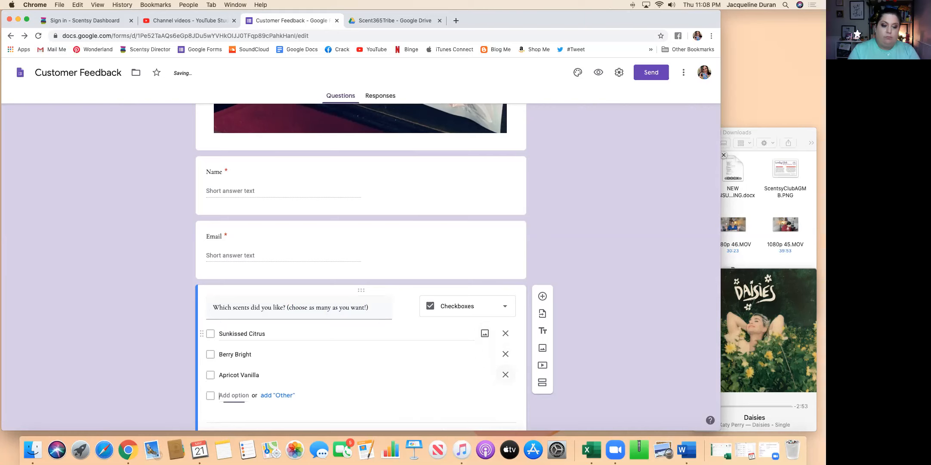
type("Hi")
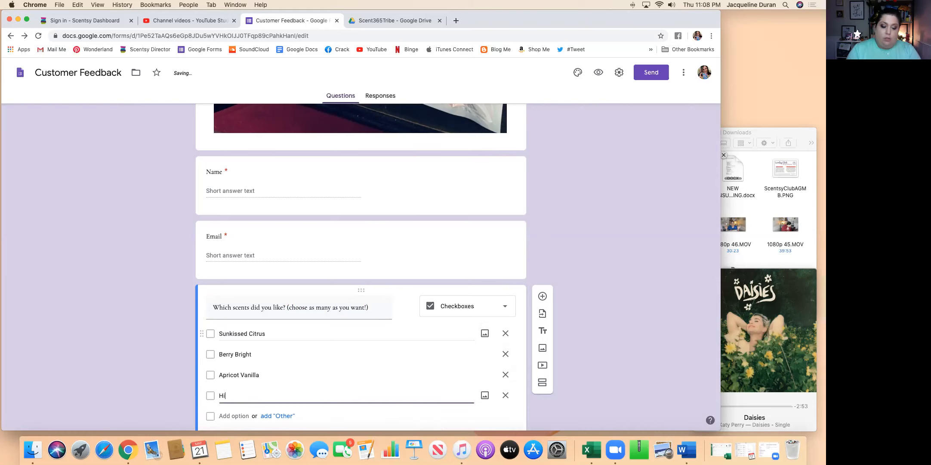
type("biscus Pin")
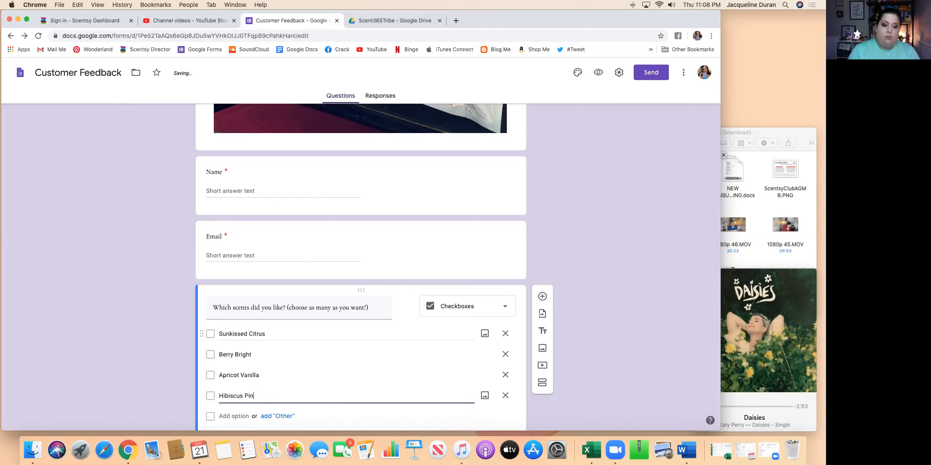
type("eapple")
key("Tab")
key("Tab")
key("Tab")
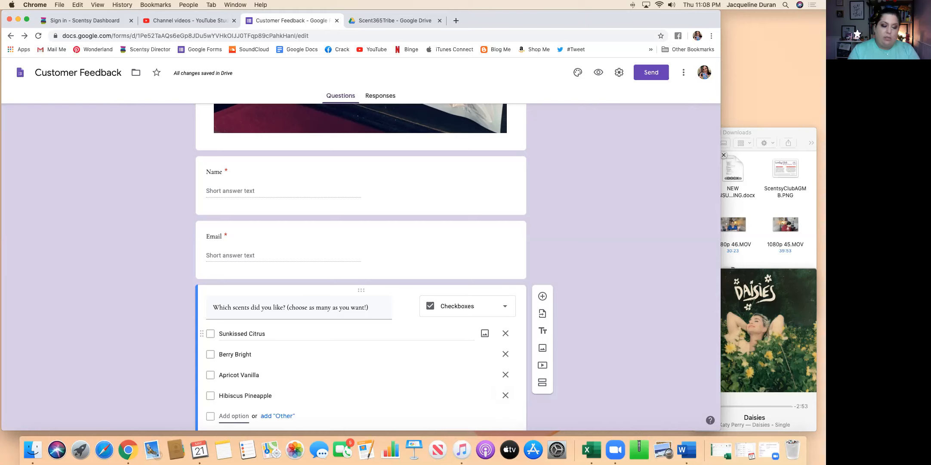
type("Luna")
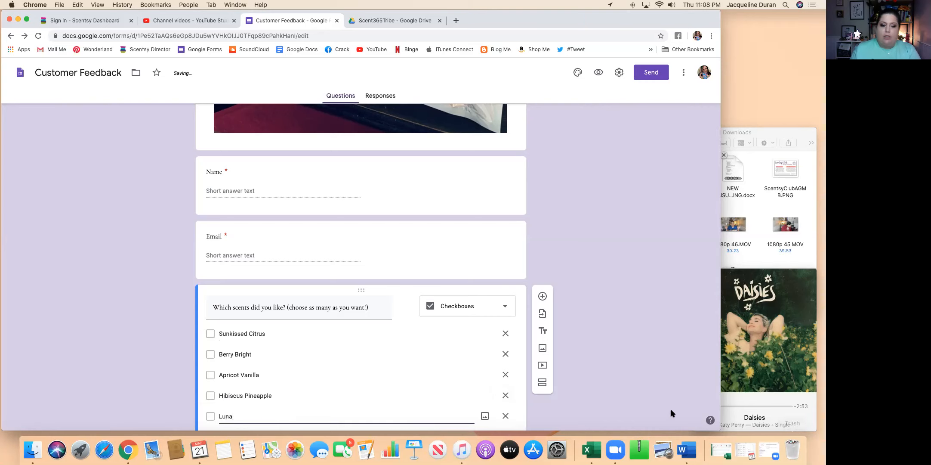
left_click(638, 413)
Make the "Which scents did you like?" question required.
scroll(638, 413, "down", 2)
scroll(638, 413, "down", 2)
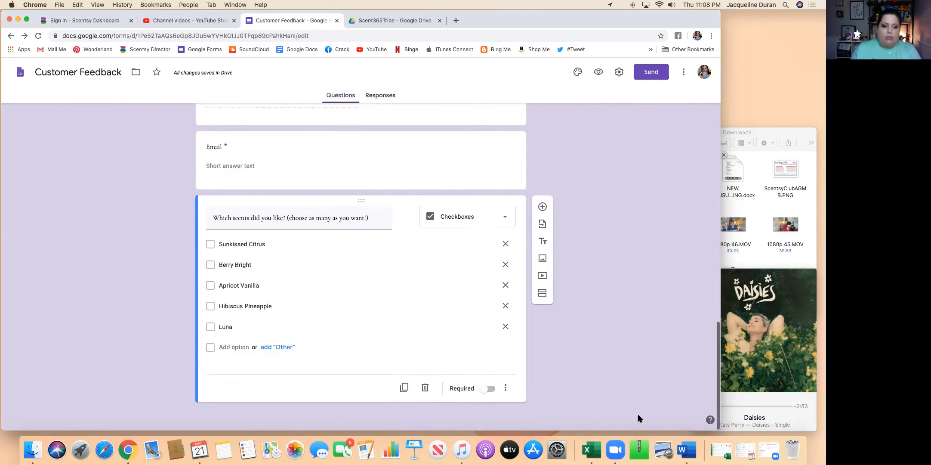
left_click(490, 390)
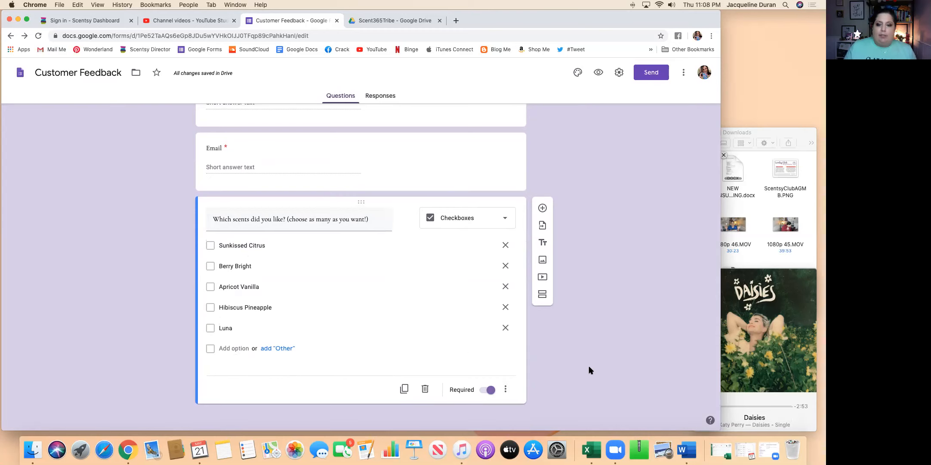
Return to the Forms home page and reopen the Customer Feedback form from the recent forms.
scroll(589, 370, "up", 10)
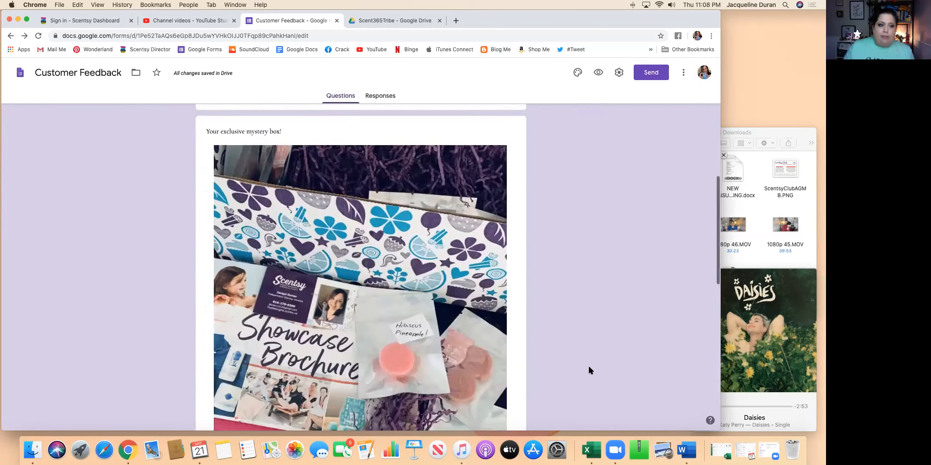
scroll(589, 370, "up", 10)
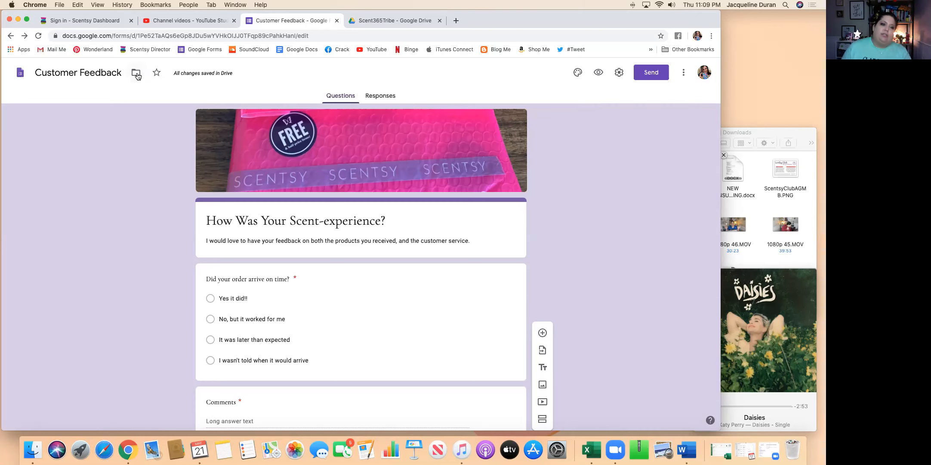
left_click(10, 37)
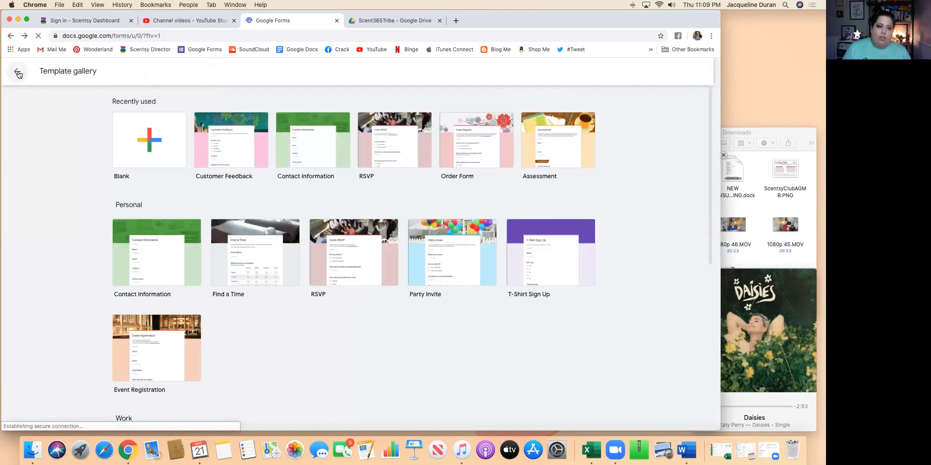
left_click(16, 70)
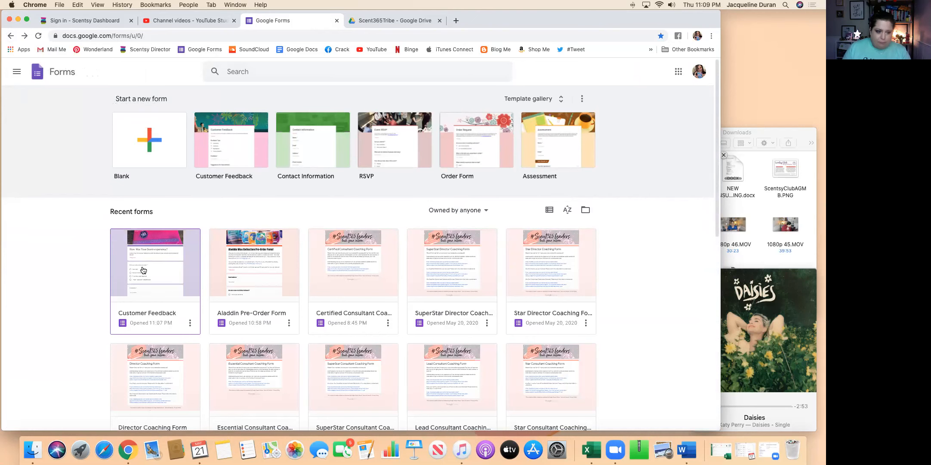
left_click(143, 270)
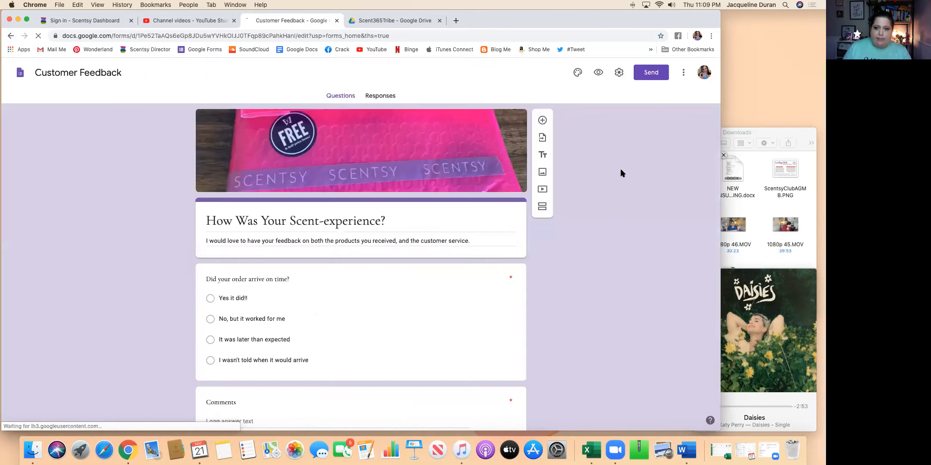
Preview the Customer Feedback form as respondents see it, review it from header to scents question, and close the preview.
left_click(598, 74)
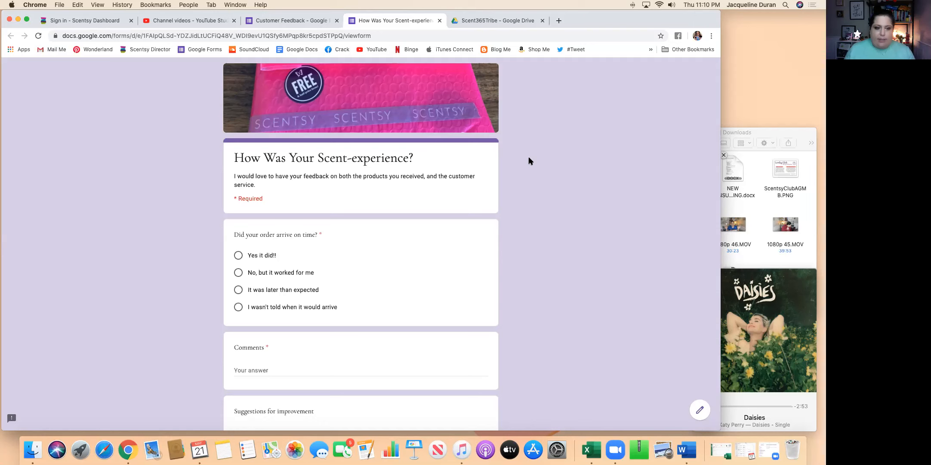
scroll(528, 161, "down", 3)
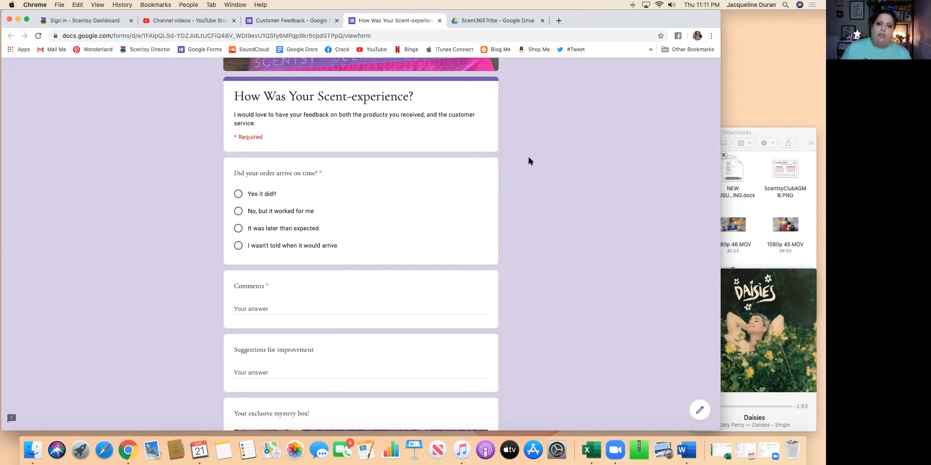
scroll(529, 158, "down", 2)
scroll(529, 158, "up", 5)
scroll(529, 158, "down", 1)
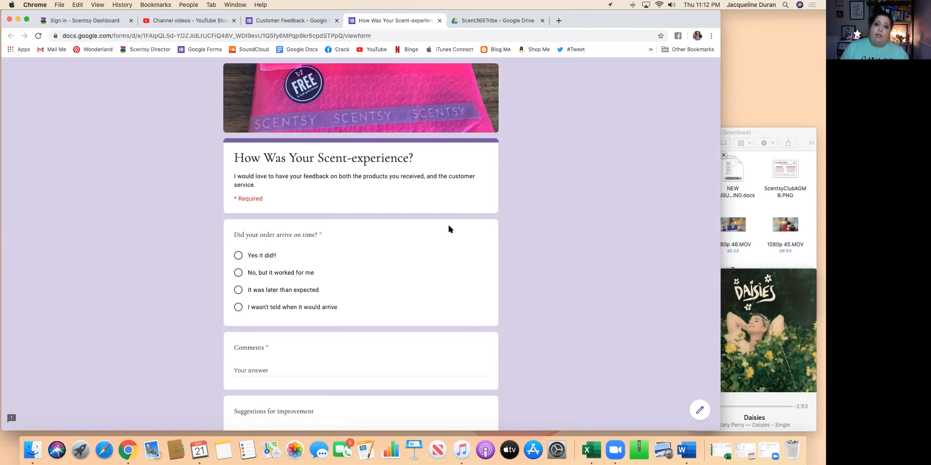
scroll(428, 251, "down", 3)
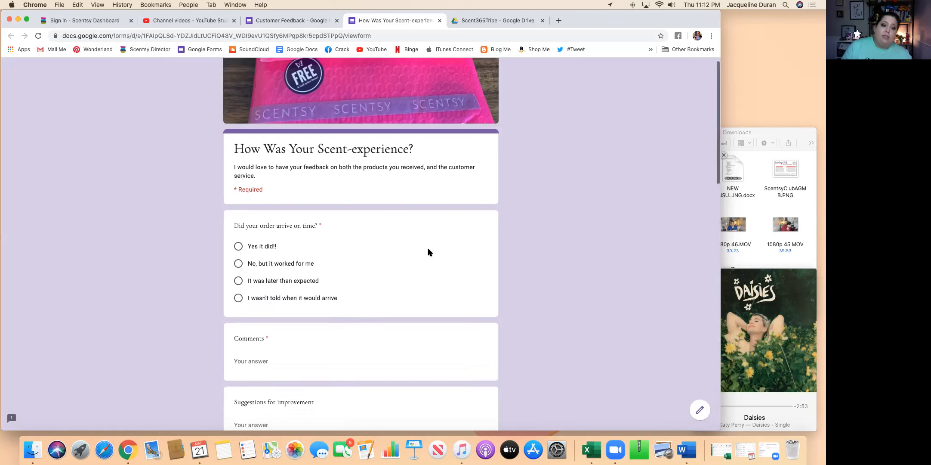
scroll(428, 252, "down", 7)
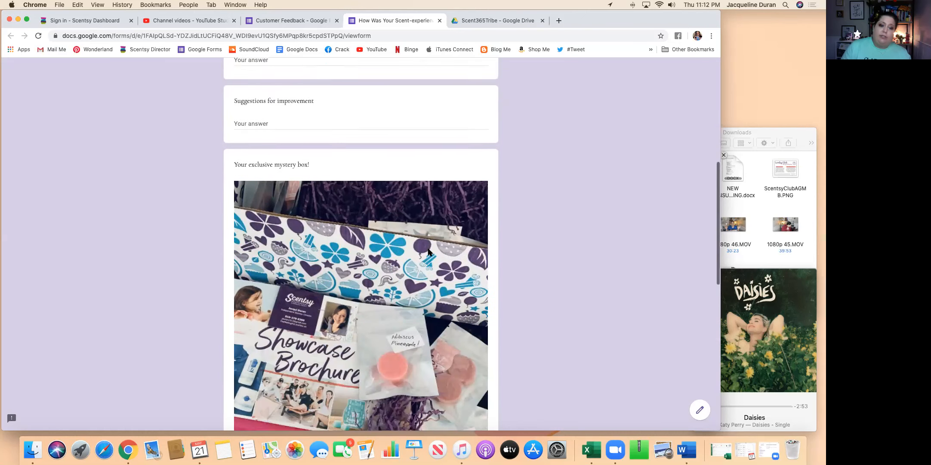
scroll(428, 252, "down", 7)
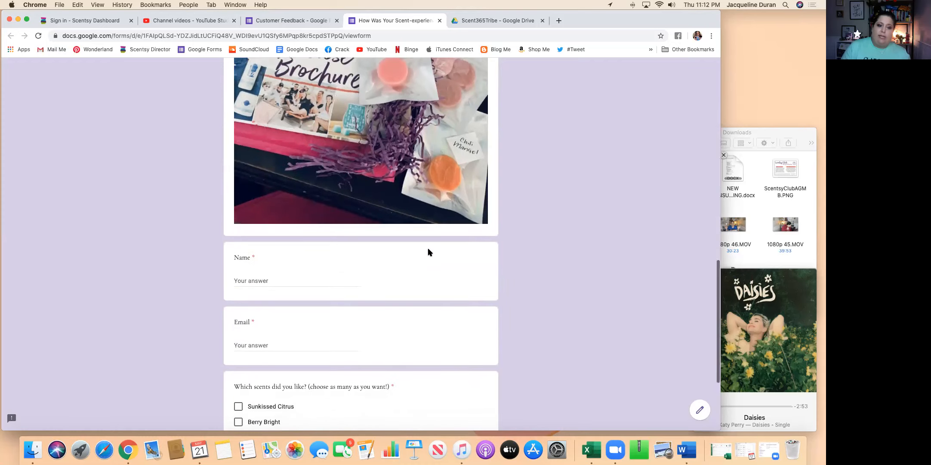
scroll(428, 251, "down", 3)
scroll(428, 251, "up", 8)
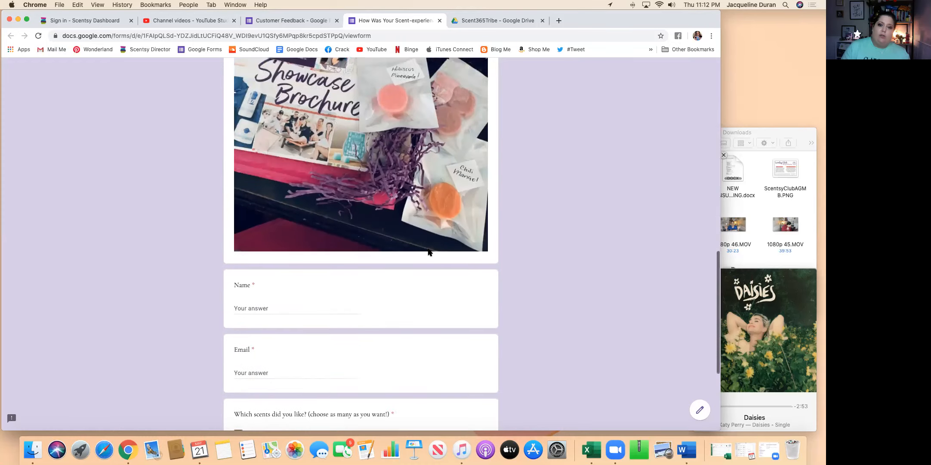
scroll(428, 252, "up", 10)
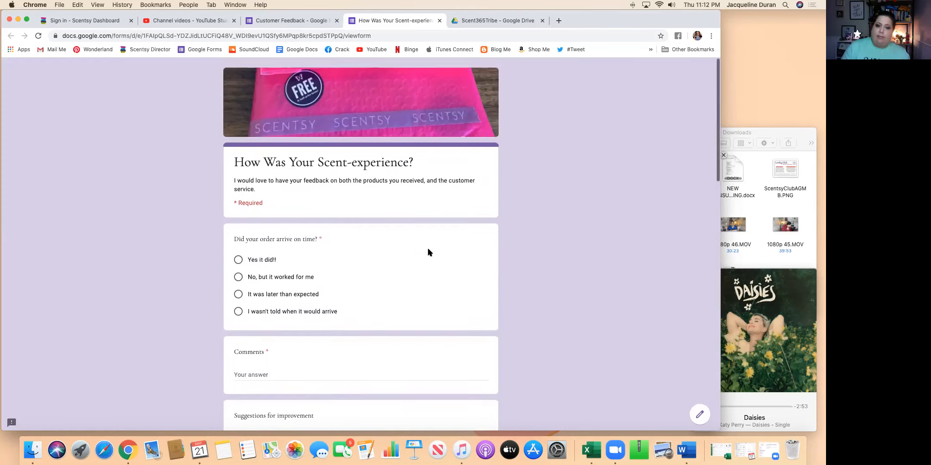
left_click(439, 21)
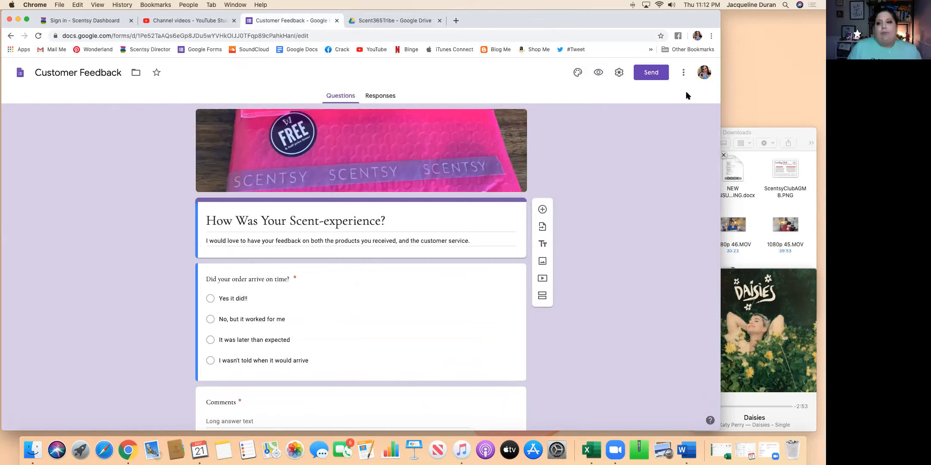
Copy a shortened link for sharing the Customer Feedback form and go back to the Forms home page.
left_click(652, 72)
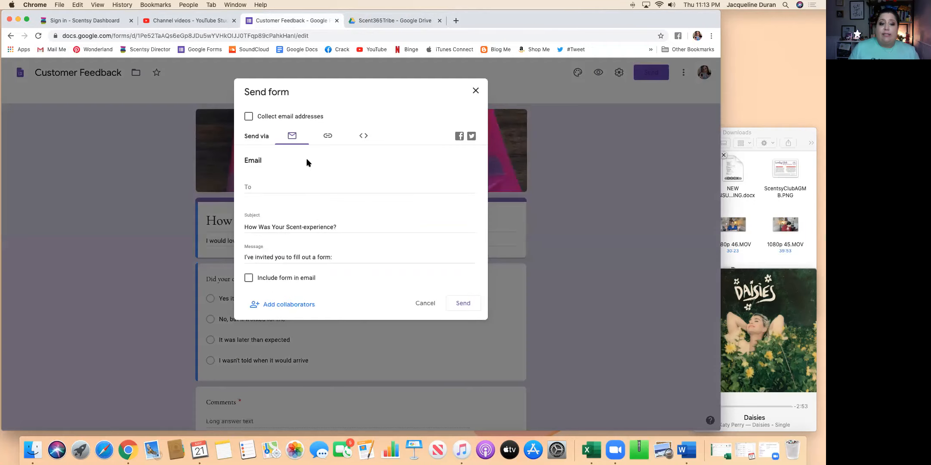
left_click(259, 187)
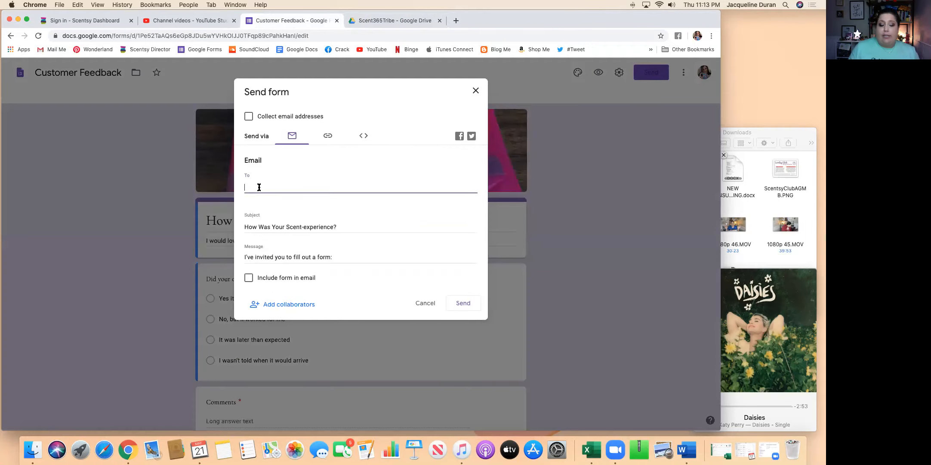
left_click(328, 137)
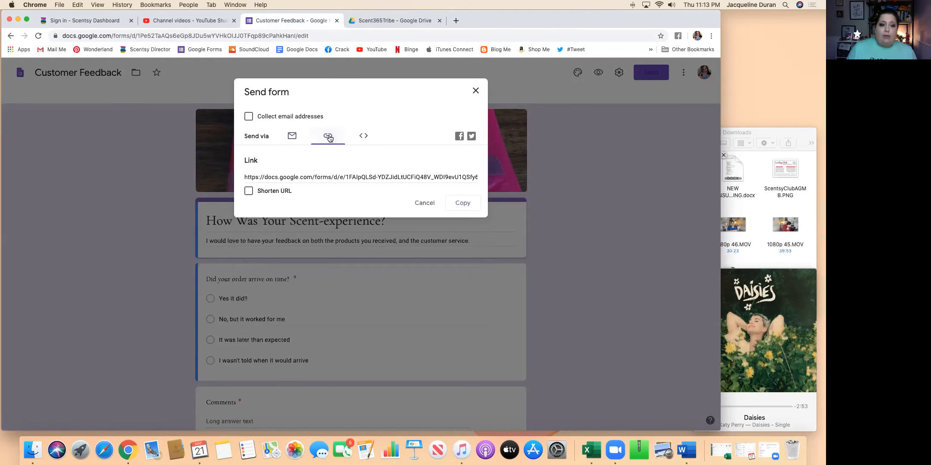
left_click(249, 191)
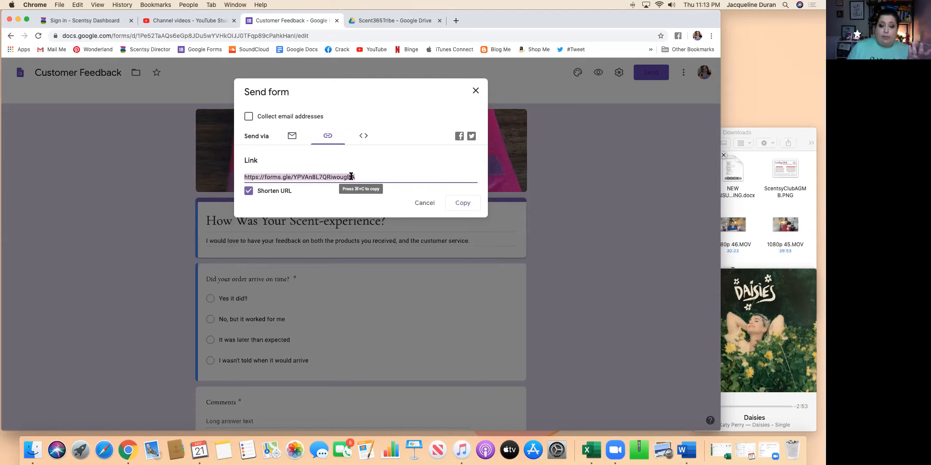
left_click(463, 204)
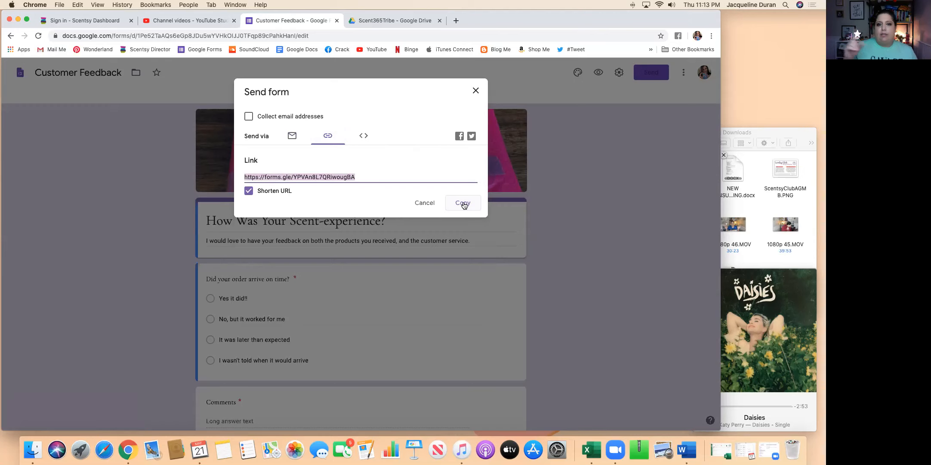
left_click(475, 92)
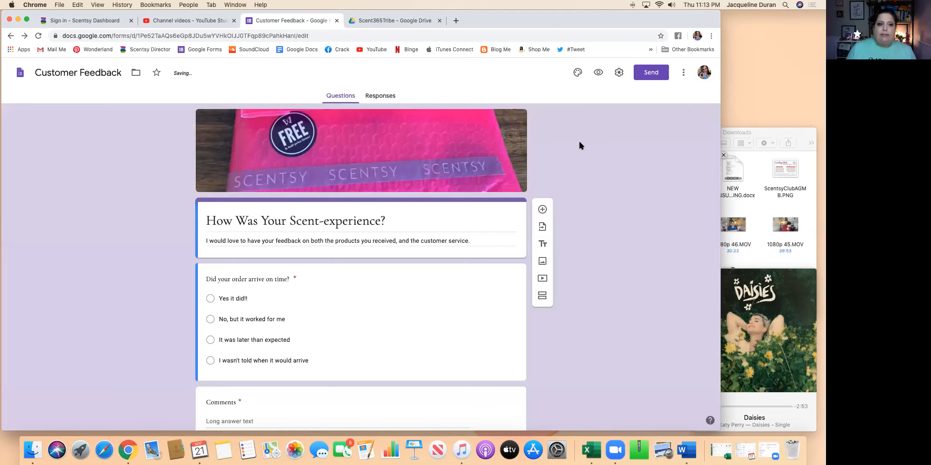
left_click(9, 37)
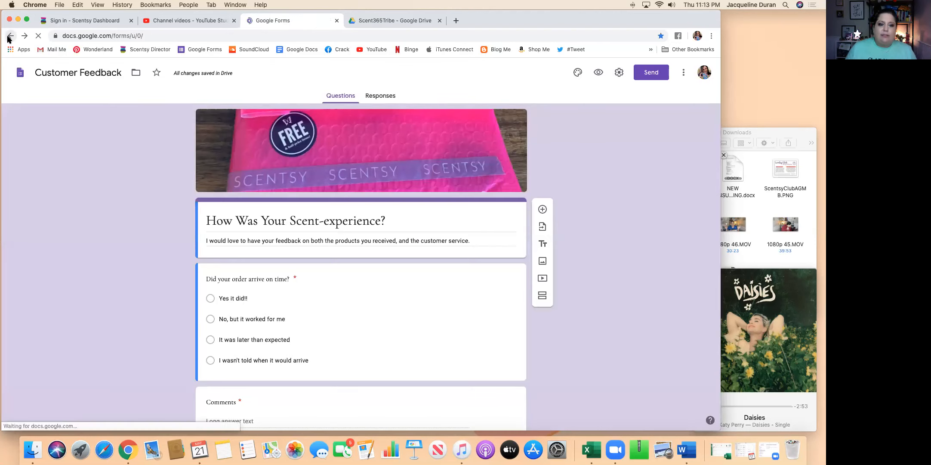